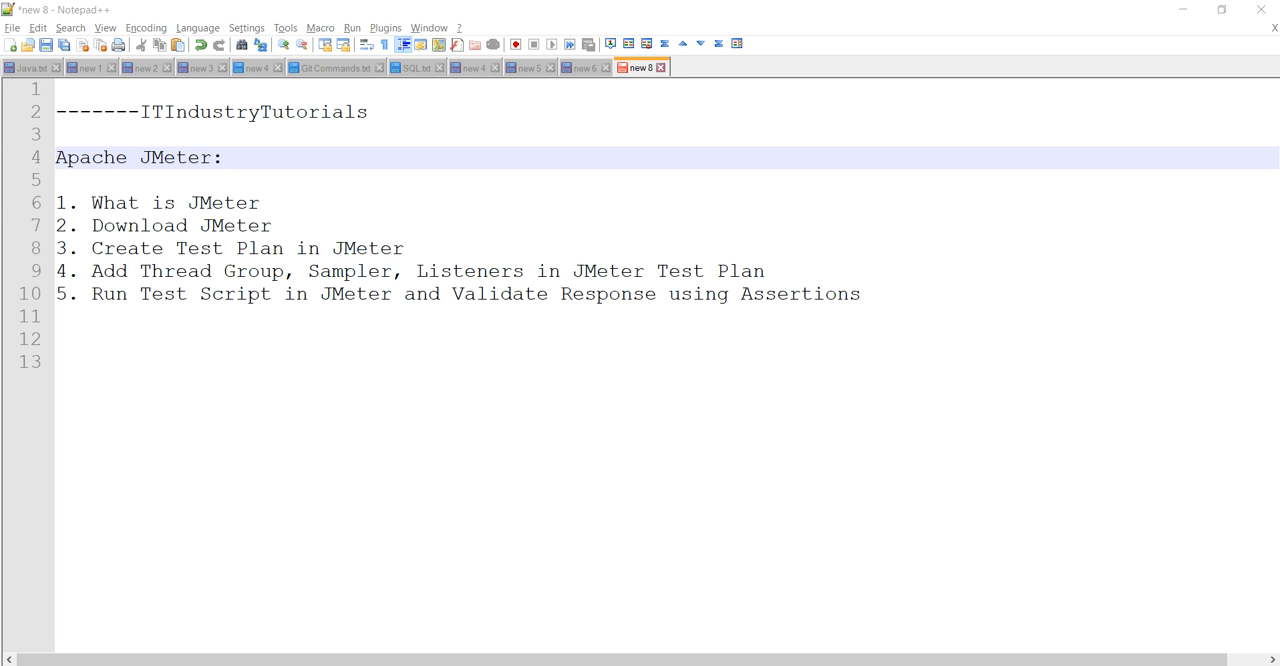
Switch to Chrome and read the Apache JMeter home page's introduction, uses and supported application, server and protocol types.
key("alt+Tab")
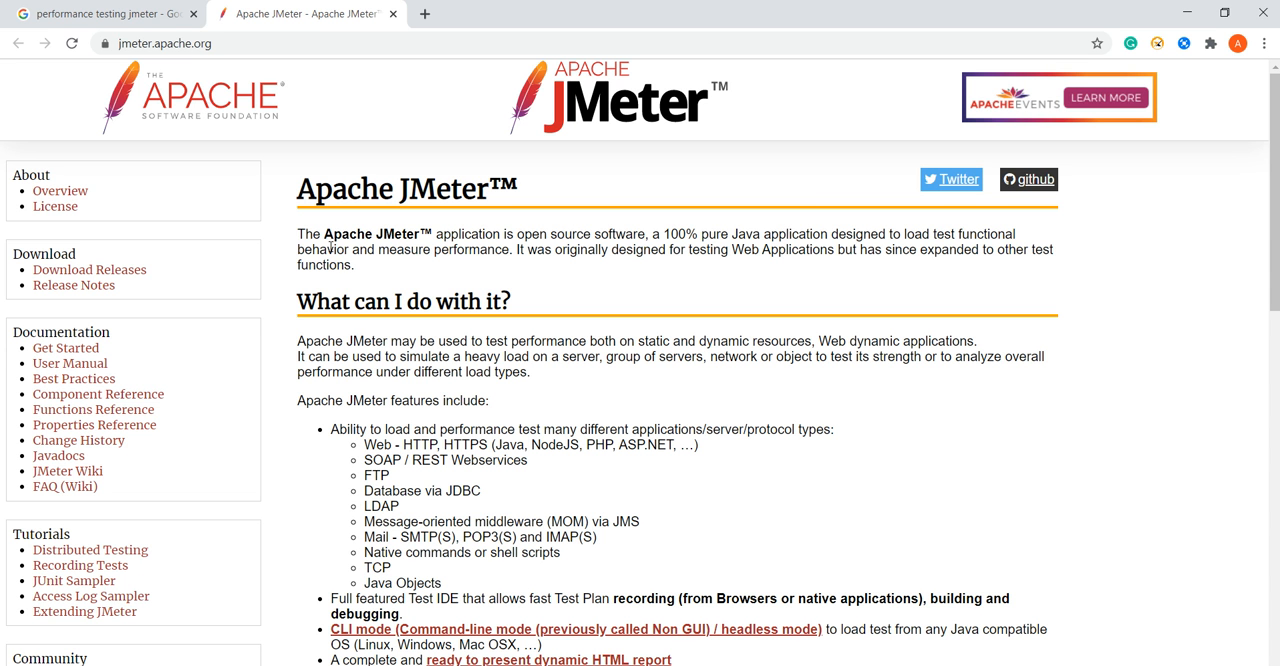
left_click_drag(297, 232, 361, 273)
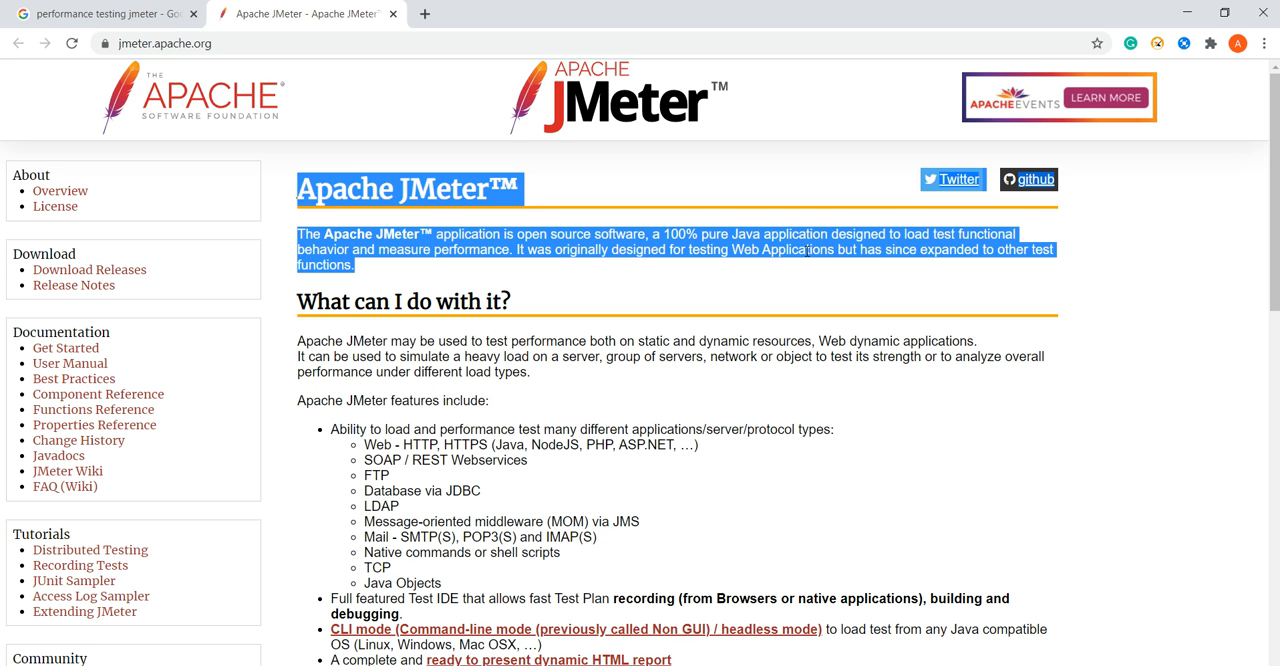
left_click(742, 235)
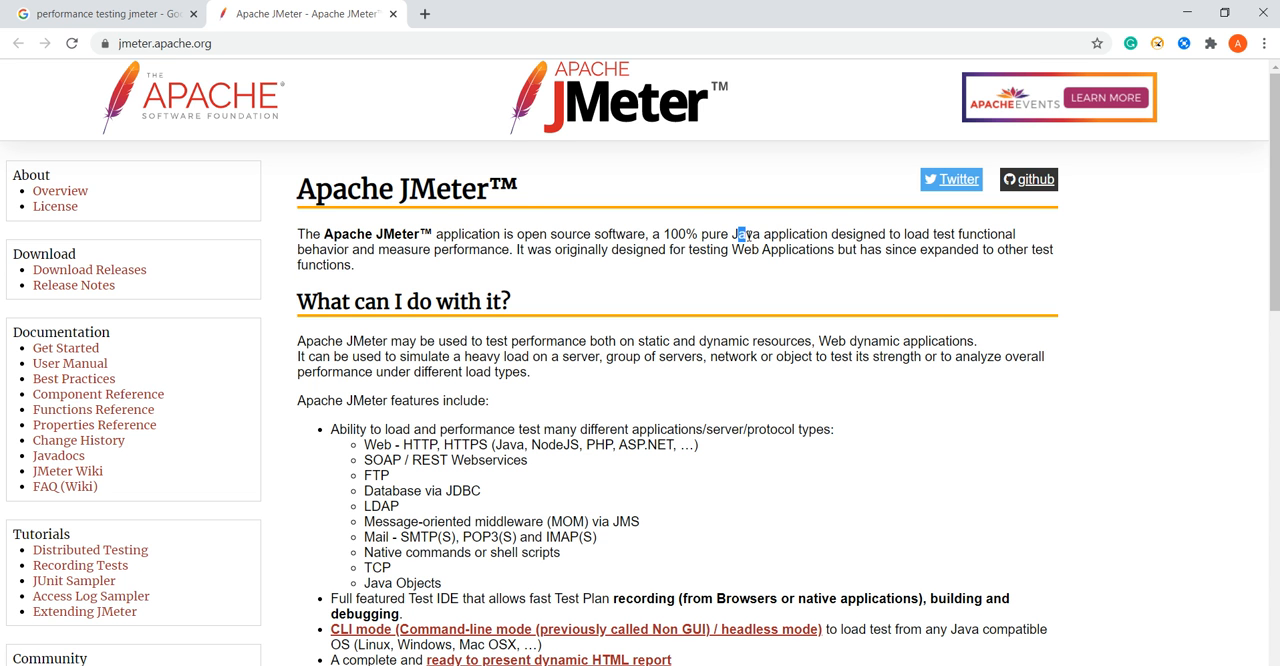
left_click_drag(742, 235, 812, 237)
left_click_drag(906, 236, 1017, 252)
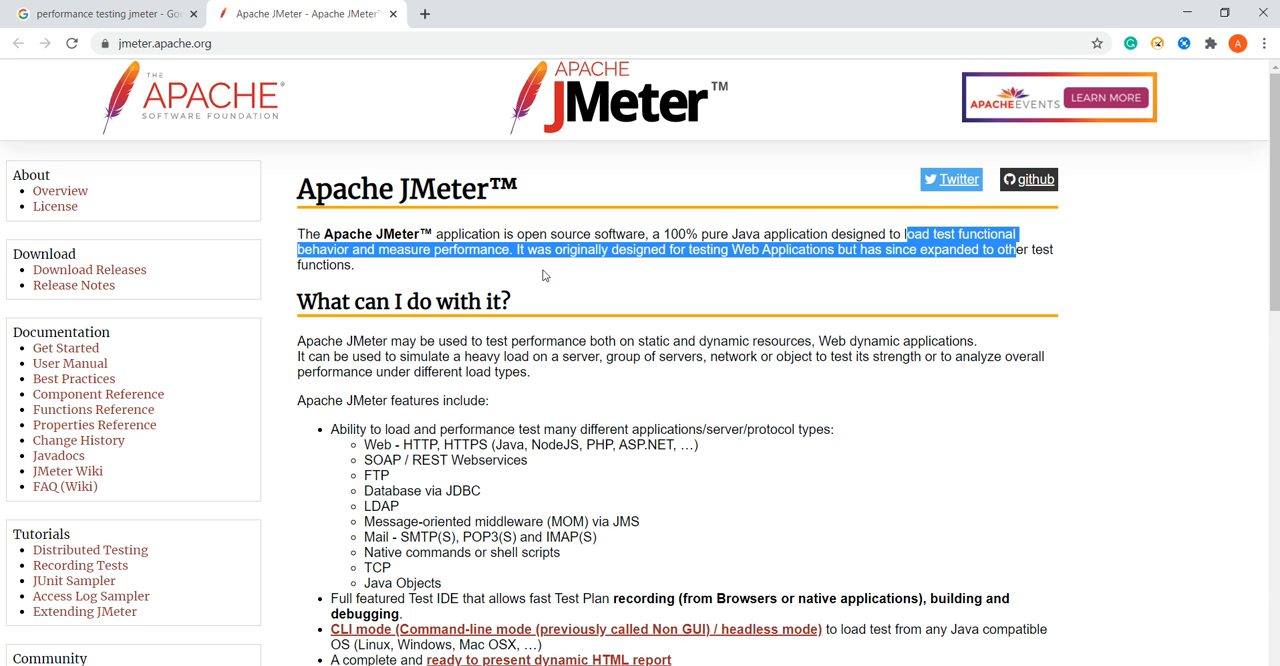
left_click_drag(514, 251, 297, 235)
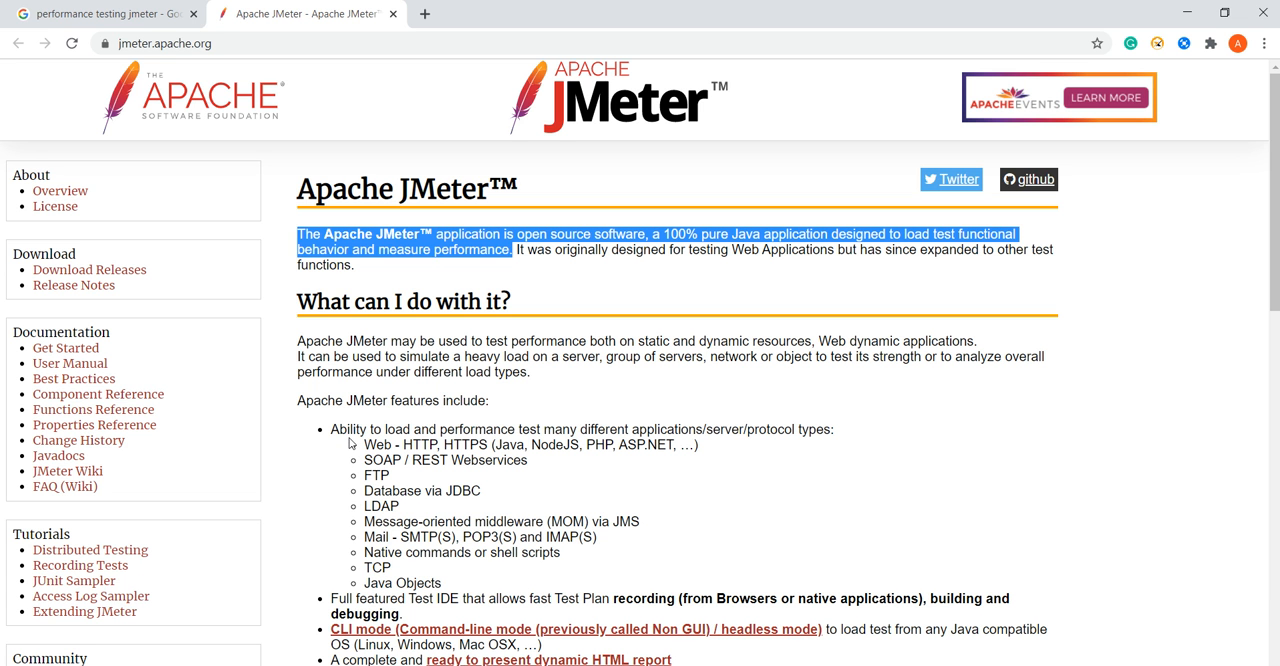
left_click_drag(298, 400, 450, 583)
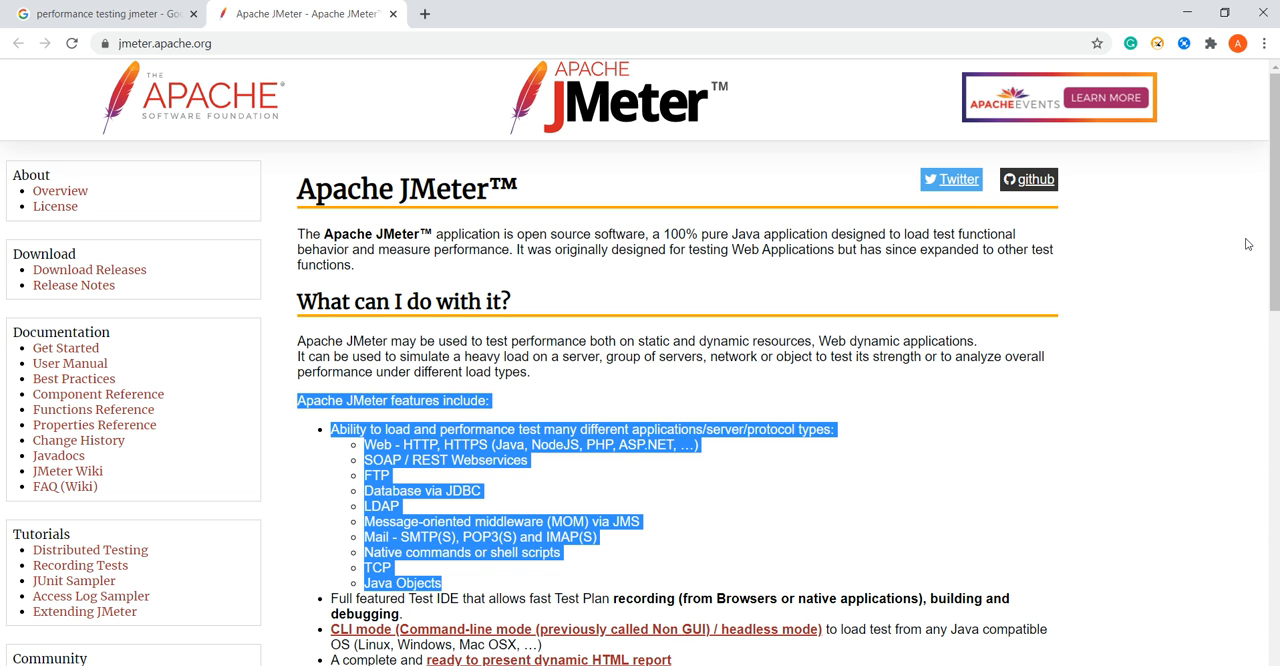
scroll(1276, 237, "down", 1)
left_click_drag(528, 160, 834, 165)
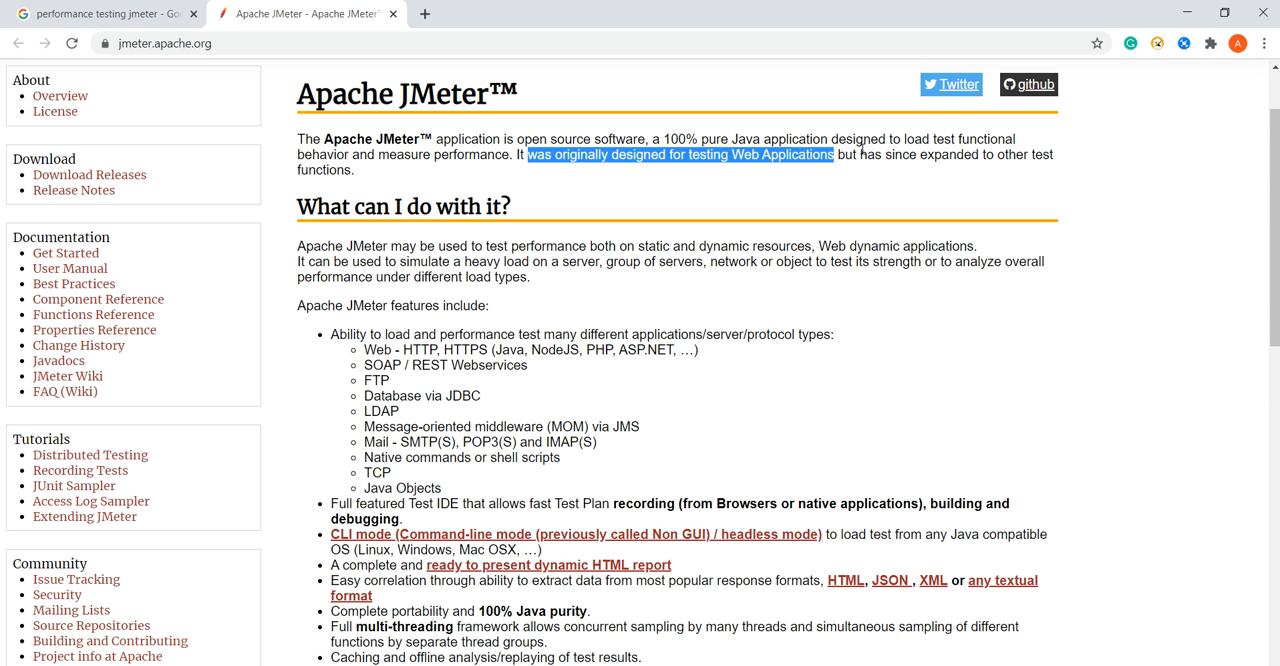
left_click(581, 330)
left_click_drag(297, 243, 548, 495)
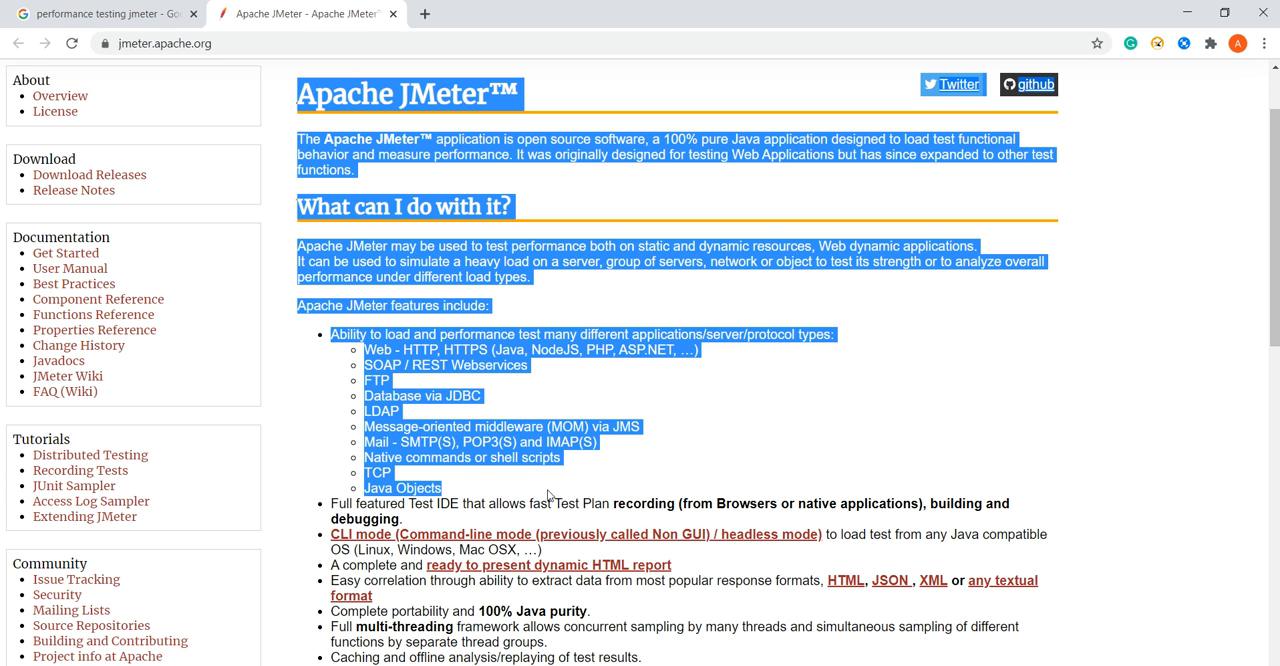
left_click(805, 423)
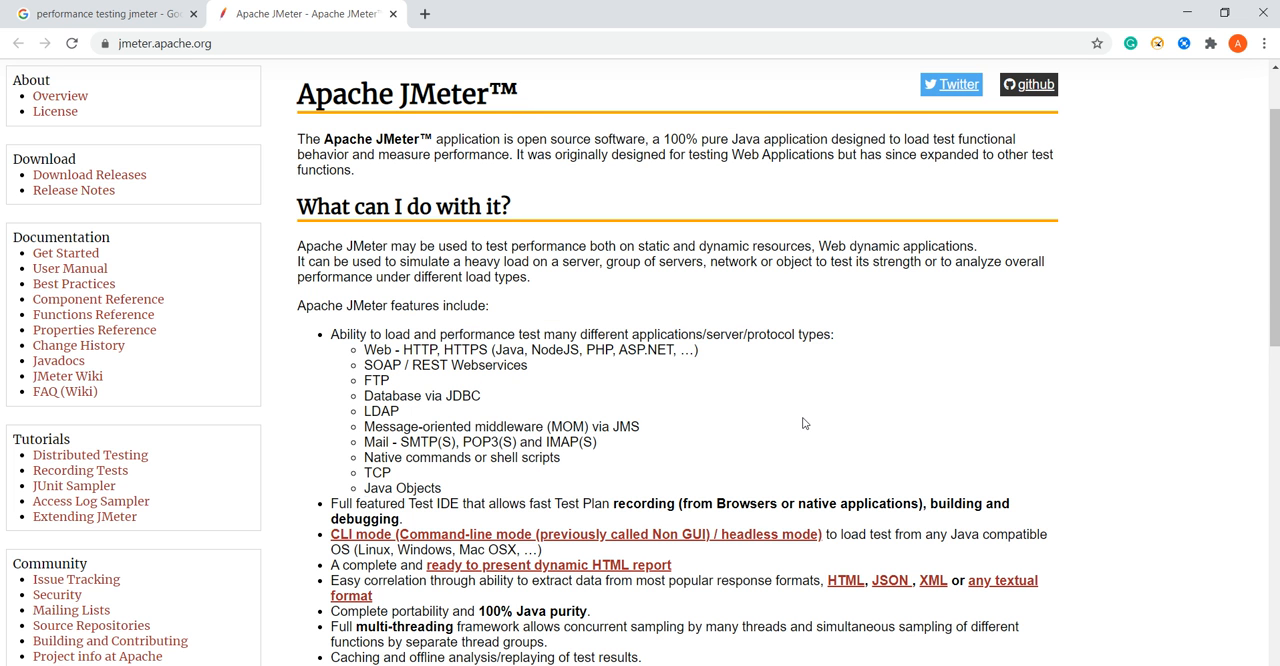
left_click_drag(1275, 290, 1257, 263)
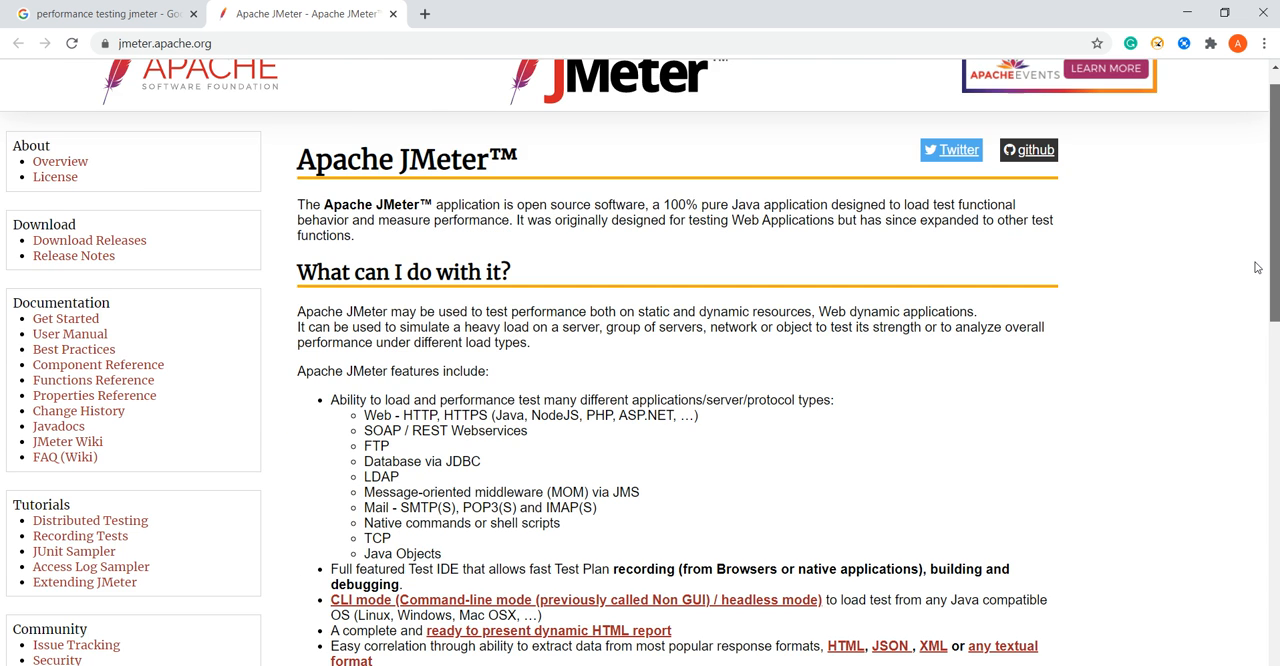
scroll(383, 233, "down", 2)
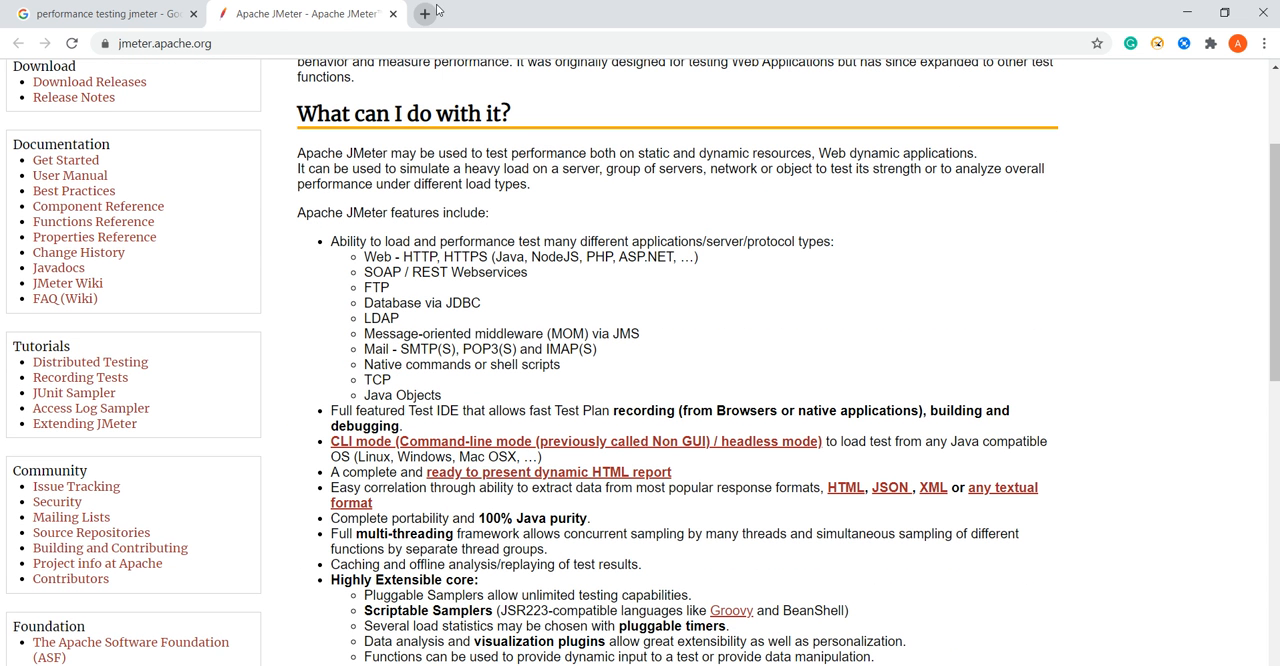
Replace the existing Google query with a search for "download jmeter".
left_click(178, 20)
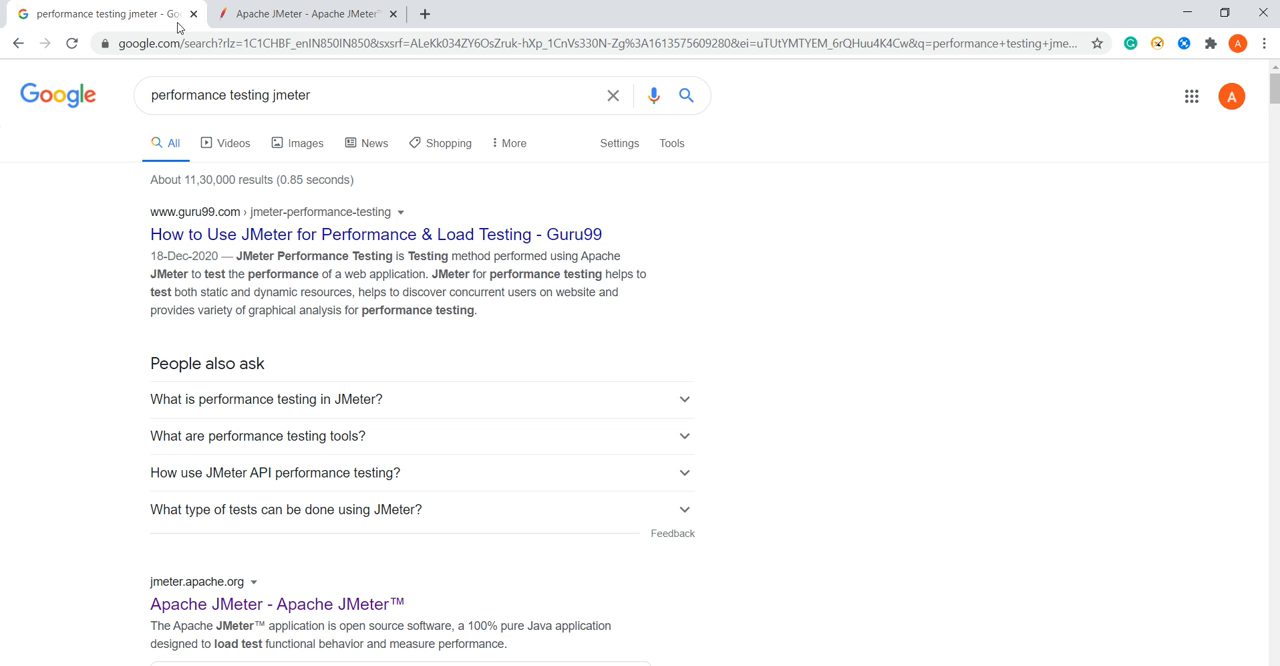
triple_click(332, 109)
type("di")
key("BackSpace")
type("ownlo")
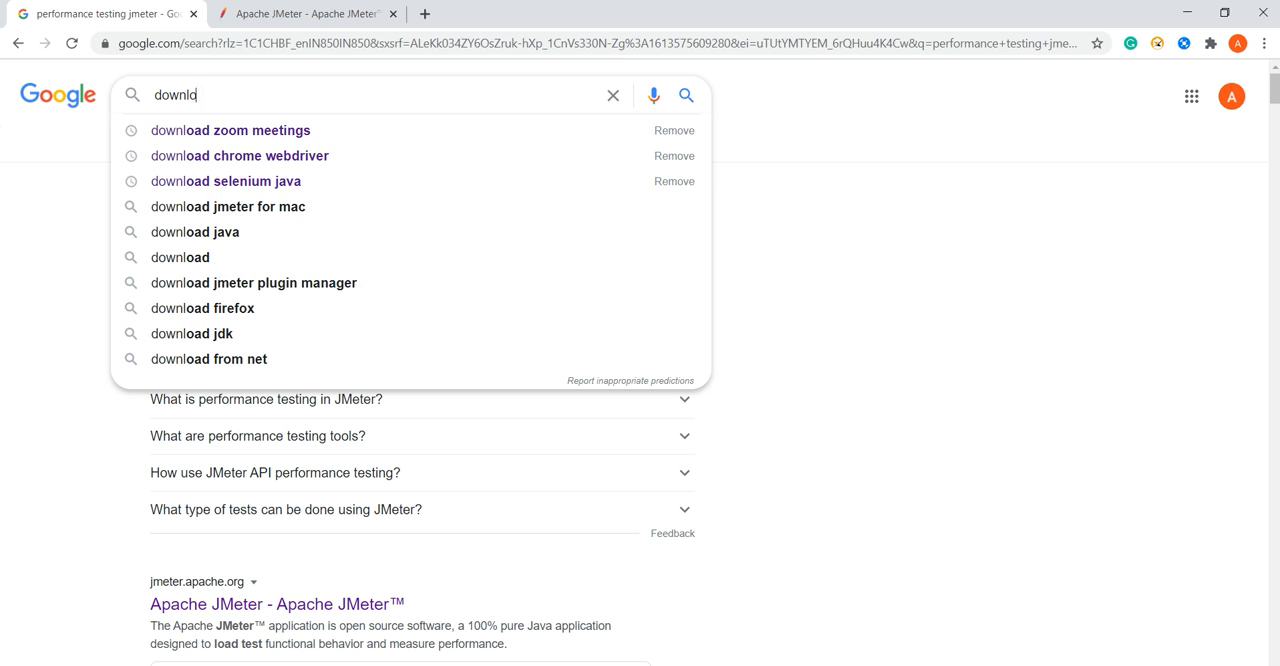
type("ad jmerise")
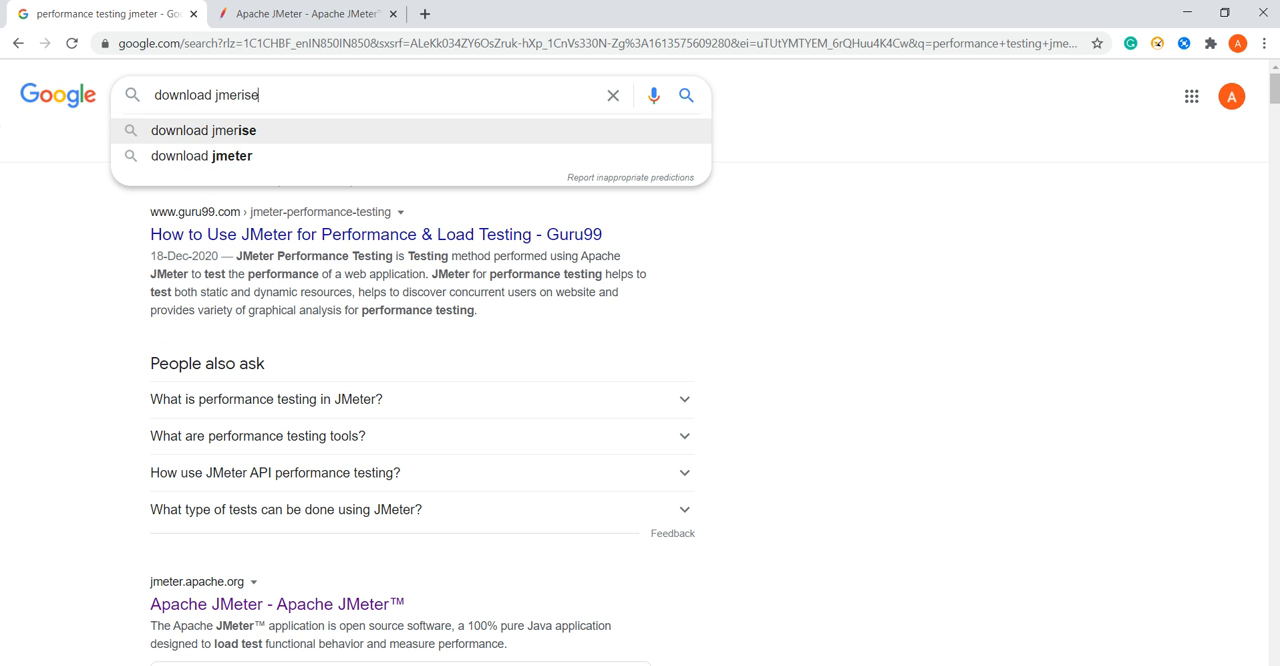
key("Down")
key("Return")
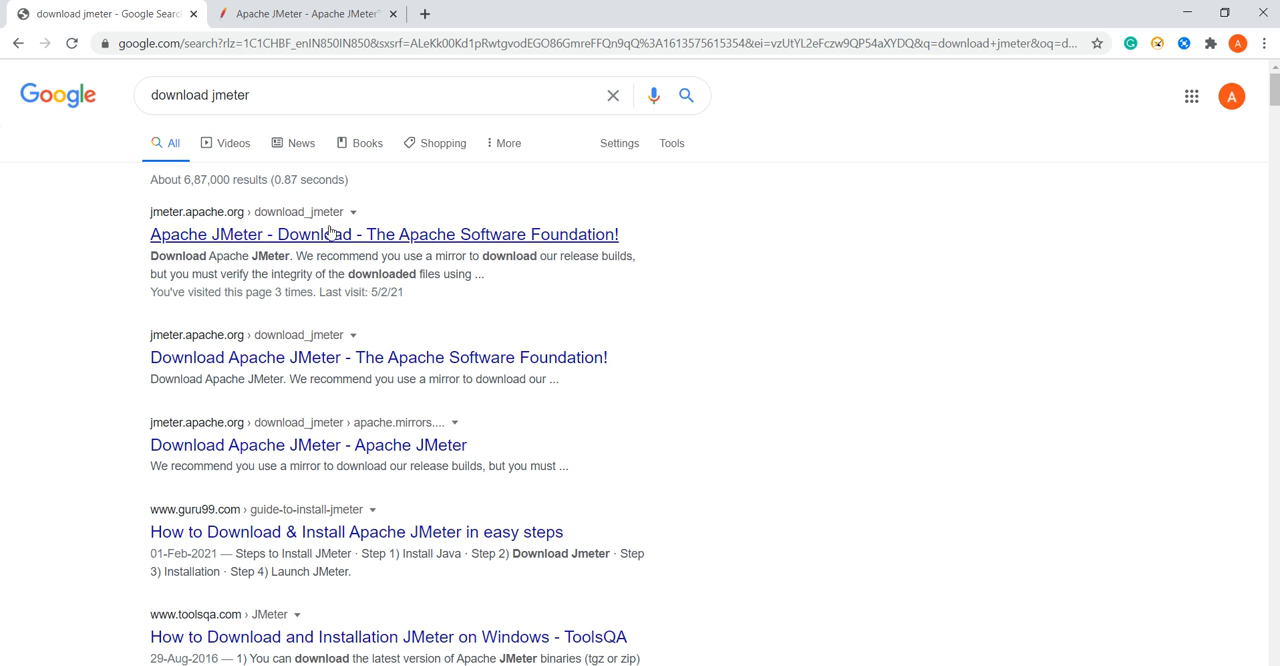
Open the official Apache JMeter download page and download the binary apache-jmeter-5.4.1.zip.
left_click(350, 236)
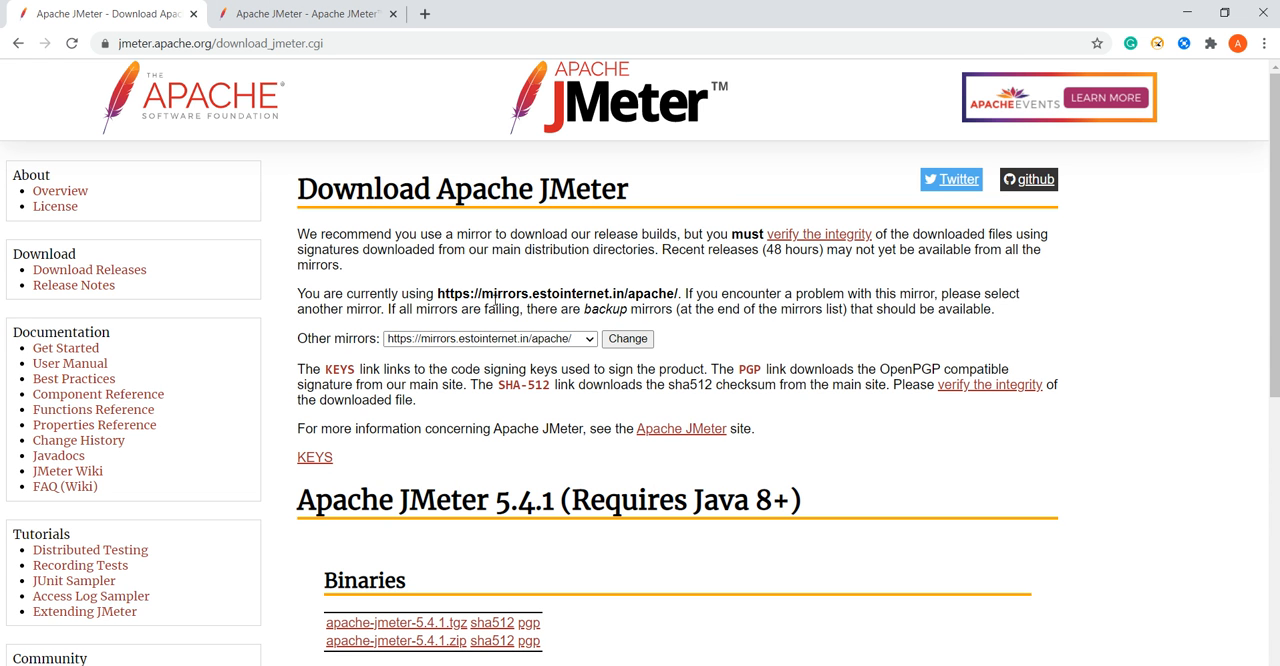
left_click_drag(1276, 161, 1275, 269)
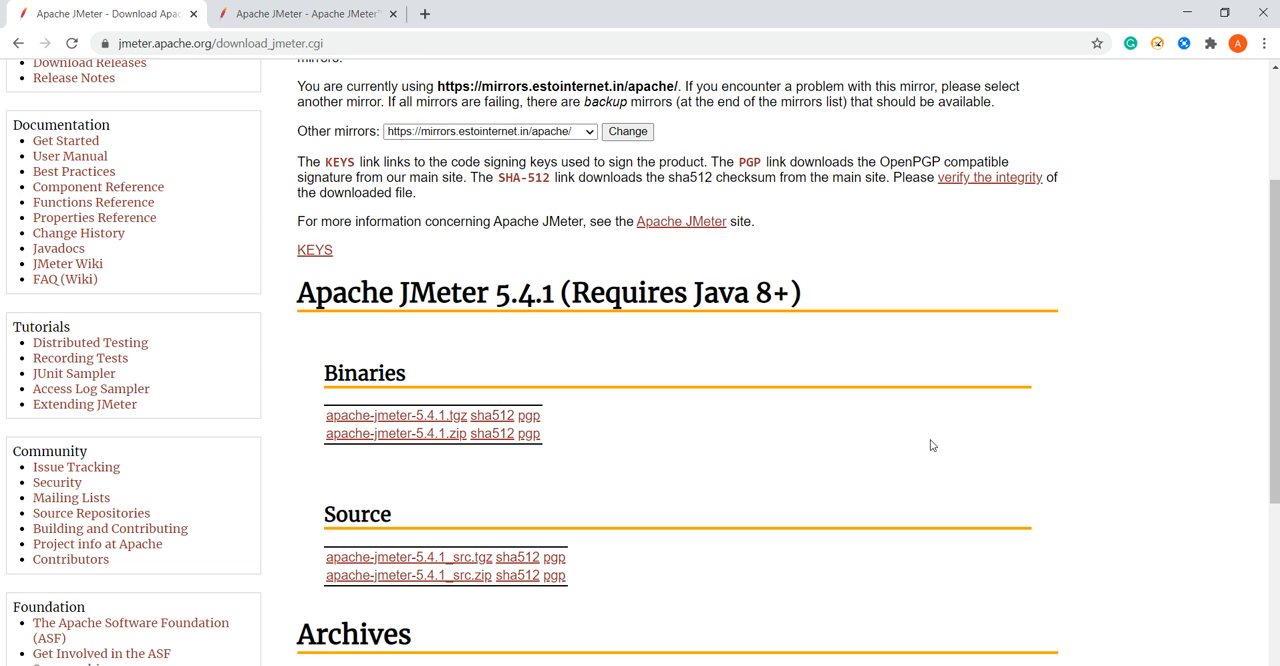
left_click_drag(1276, 330, 1276, 456)
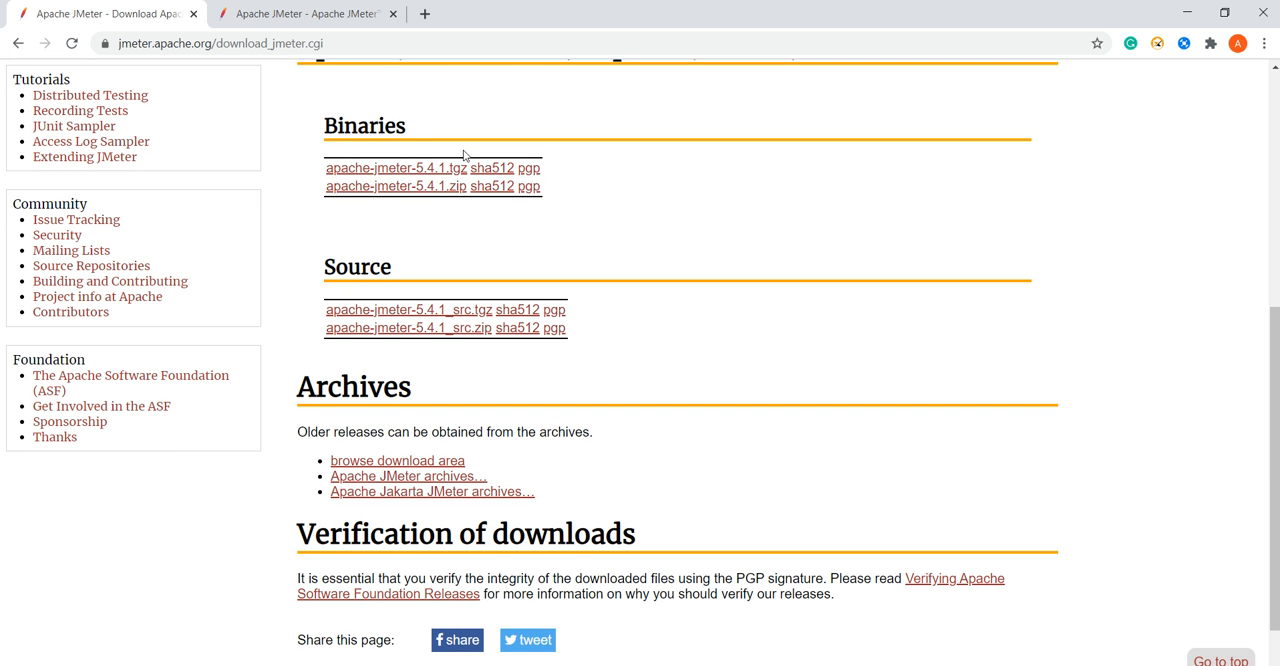
left_click(437, 188)
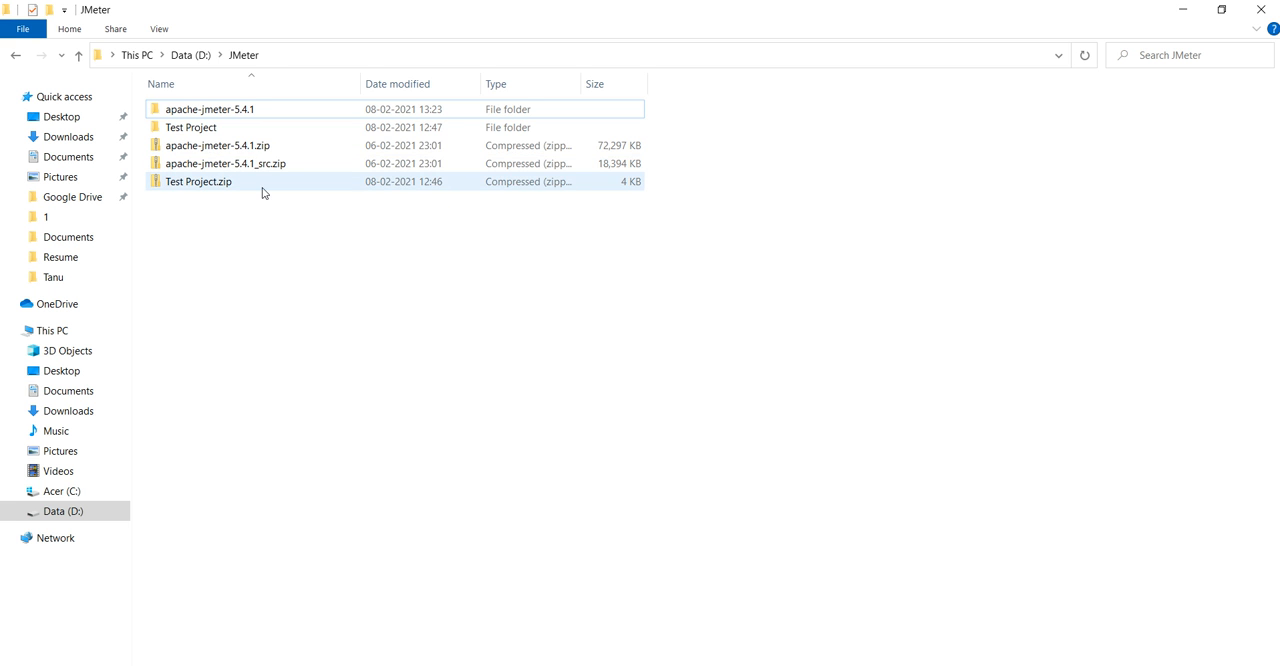
In File Explorer, open the bin folder of the extracted apache-jmeter-5.4.1 folder in D:\JMeter.
left_click(219, 148)
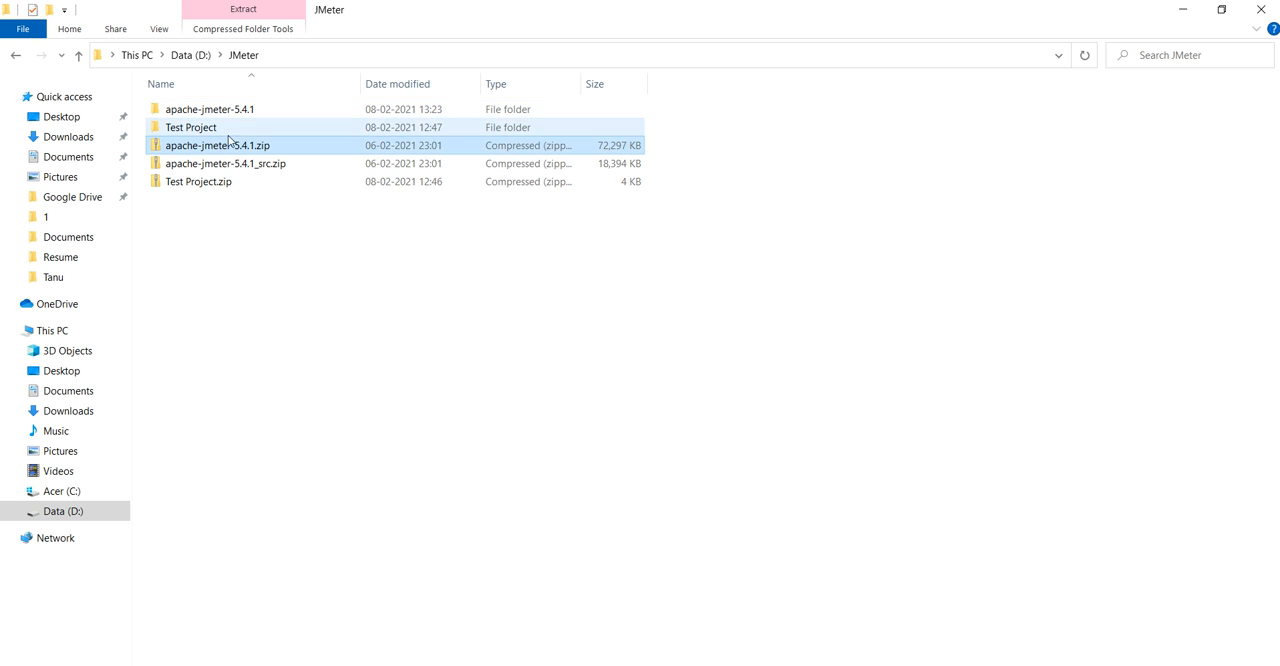
double_click(207, 115)
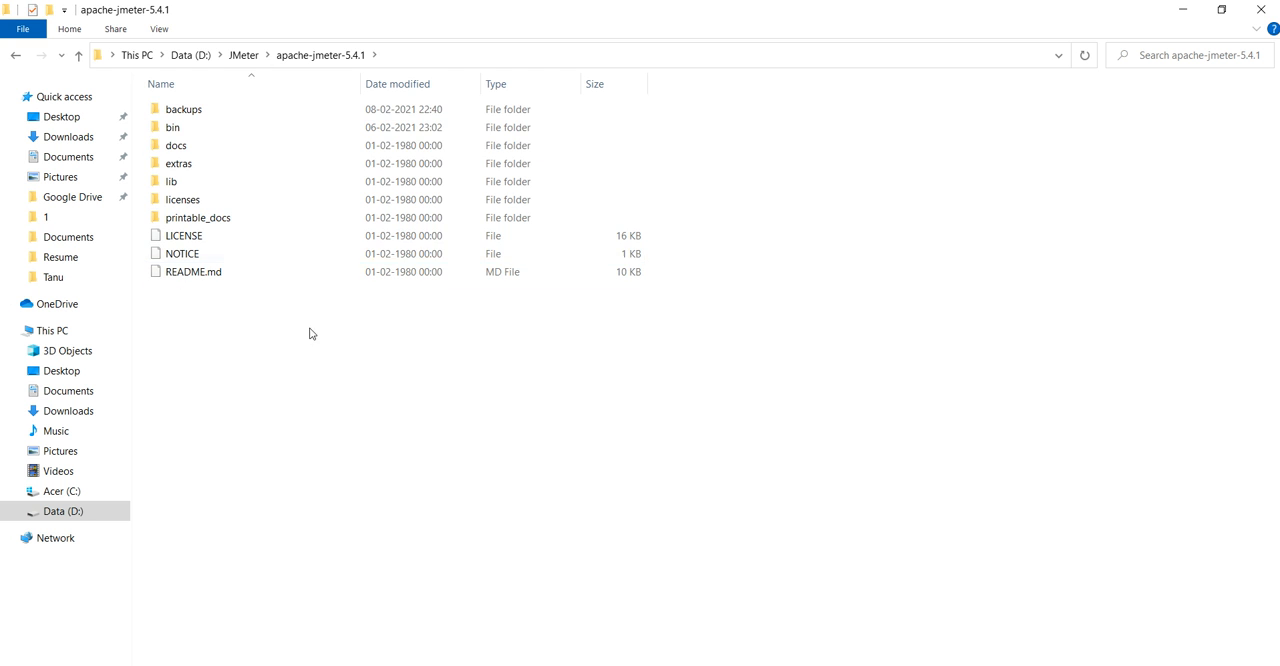
left_click(182, 150)
double_click(173, 130)
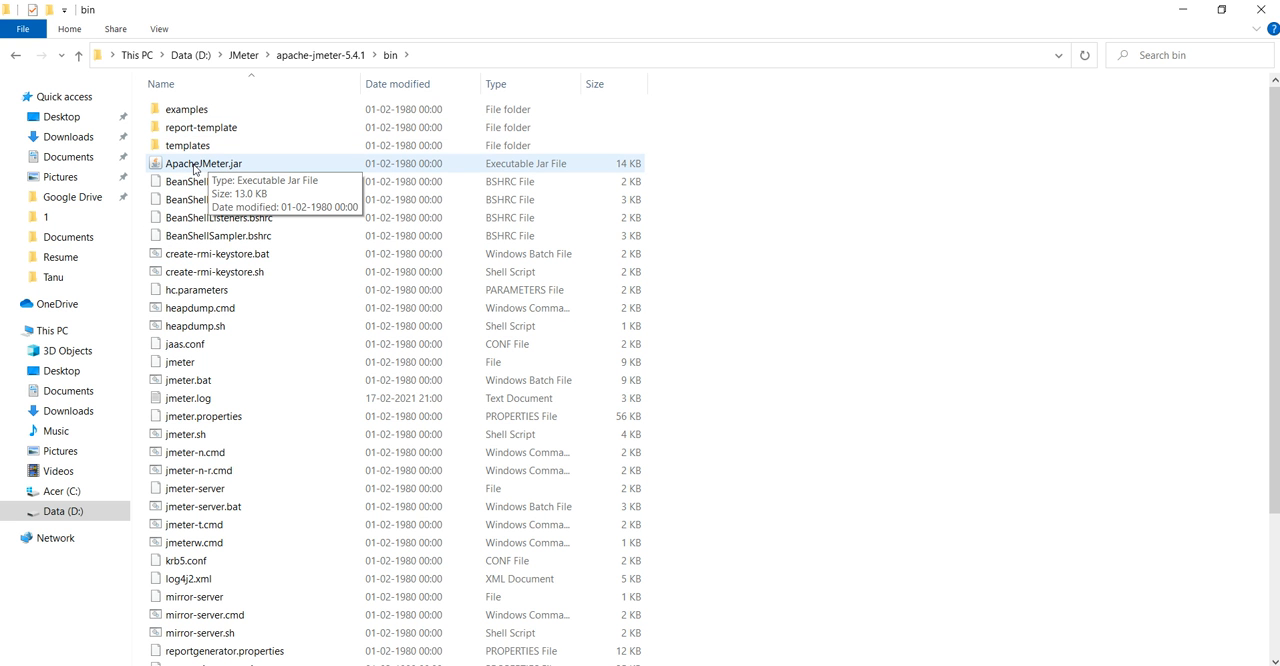
Switch back to Chrome and review the JMeter home page's statement about being a pure Java application.
left_click(598, 664)
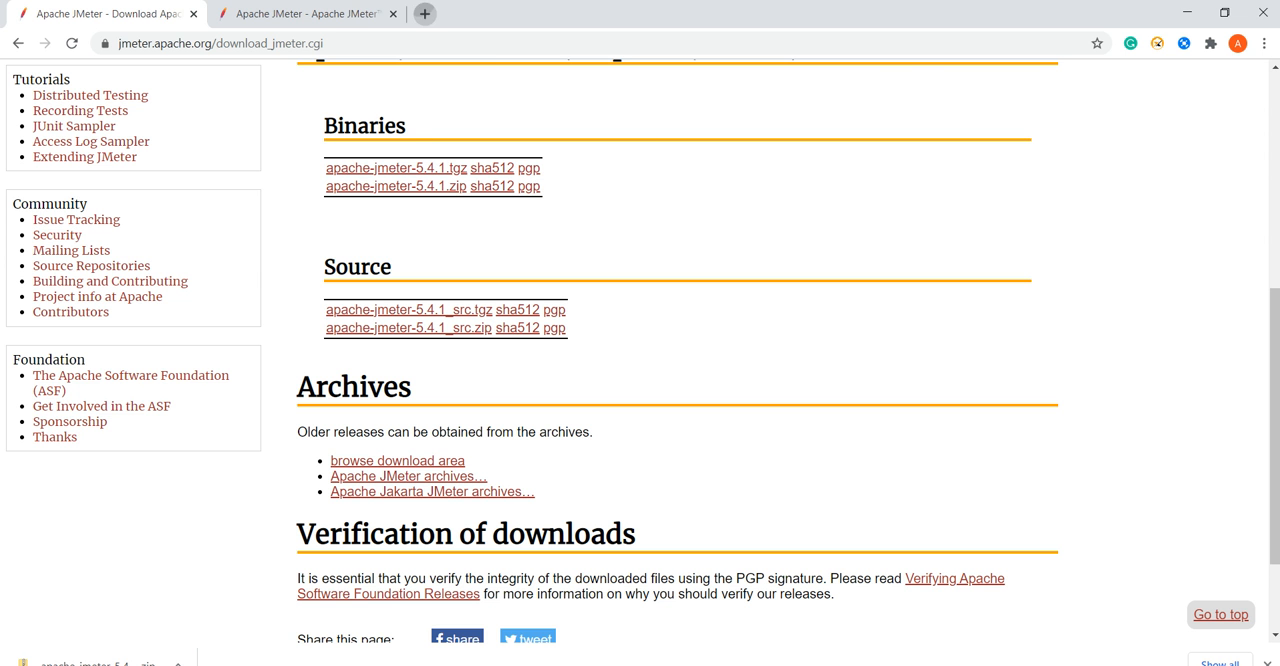
left_click(424, 13)
left_click(320, 13)
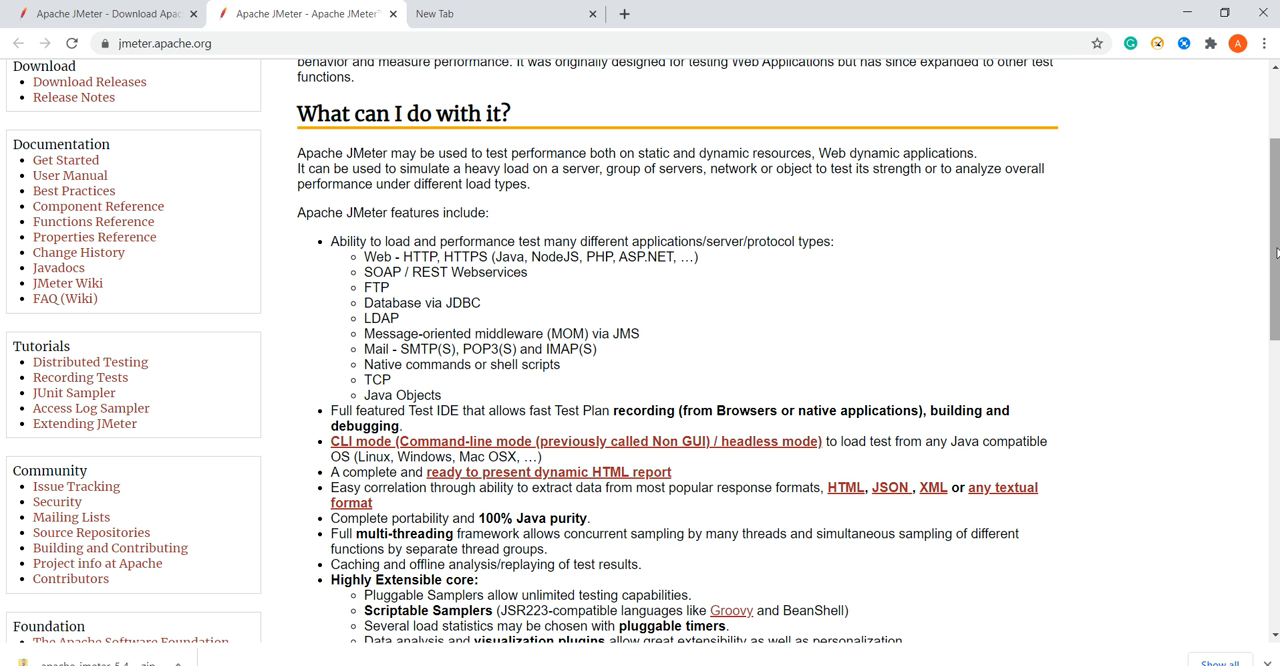
scroll(1276, 253, "up", 2)
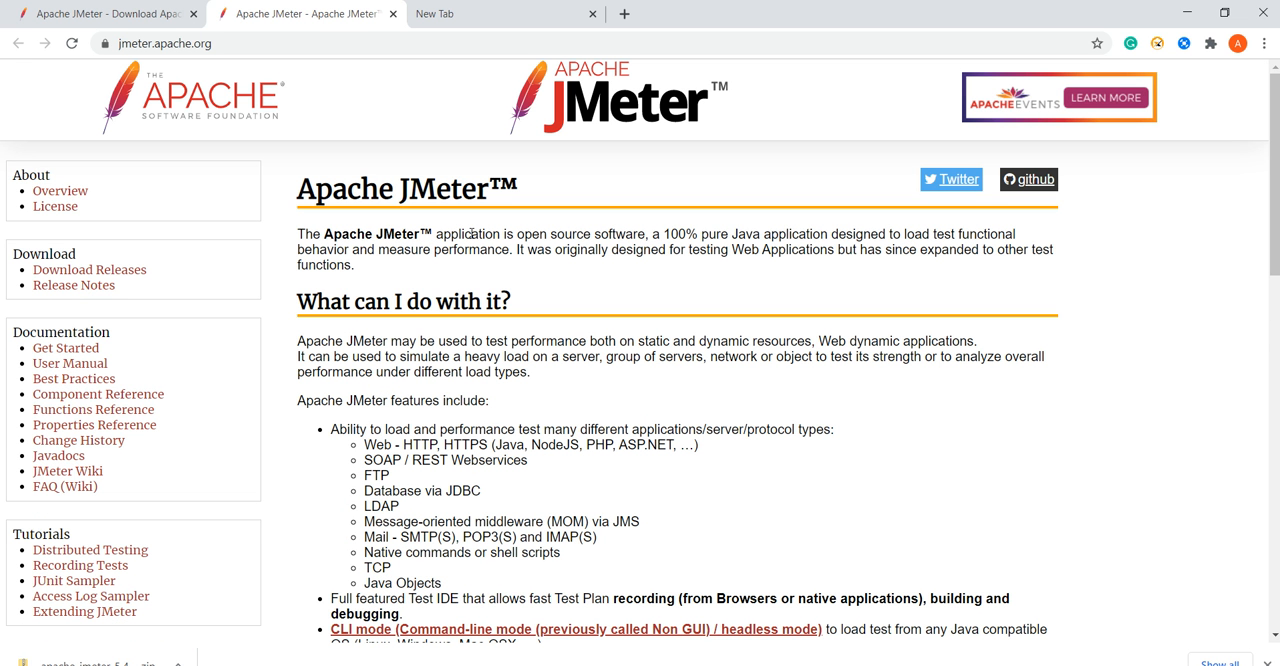
left_click_drag(663, 234, 848, 240)
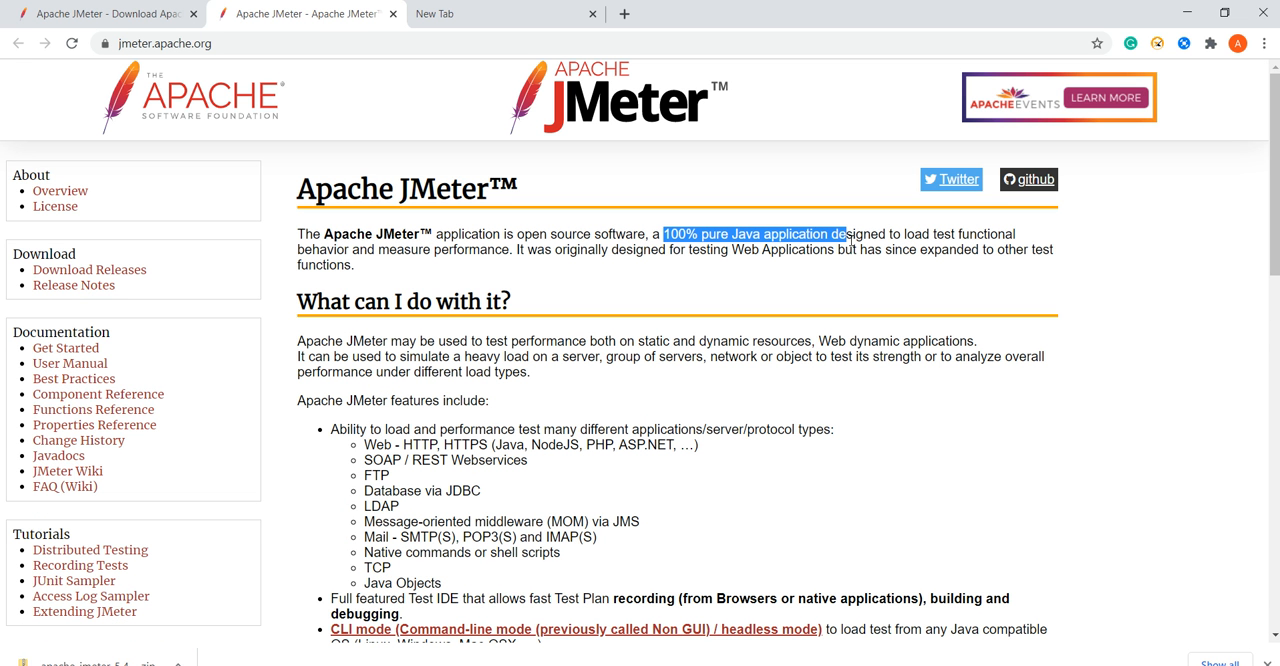
Launch JMeter from ApacheJMeter.jar in the bin folder, maximize its window and slightly narrow the test plan tree.
left_click(1187, 13)
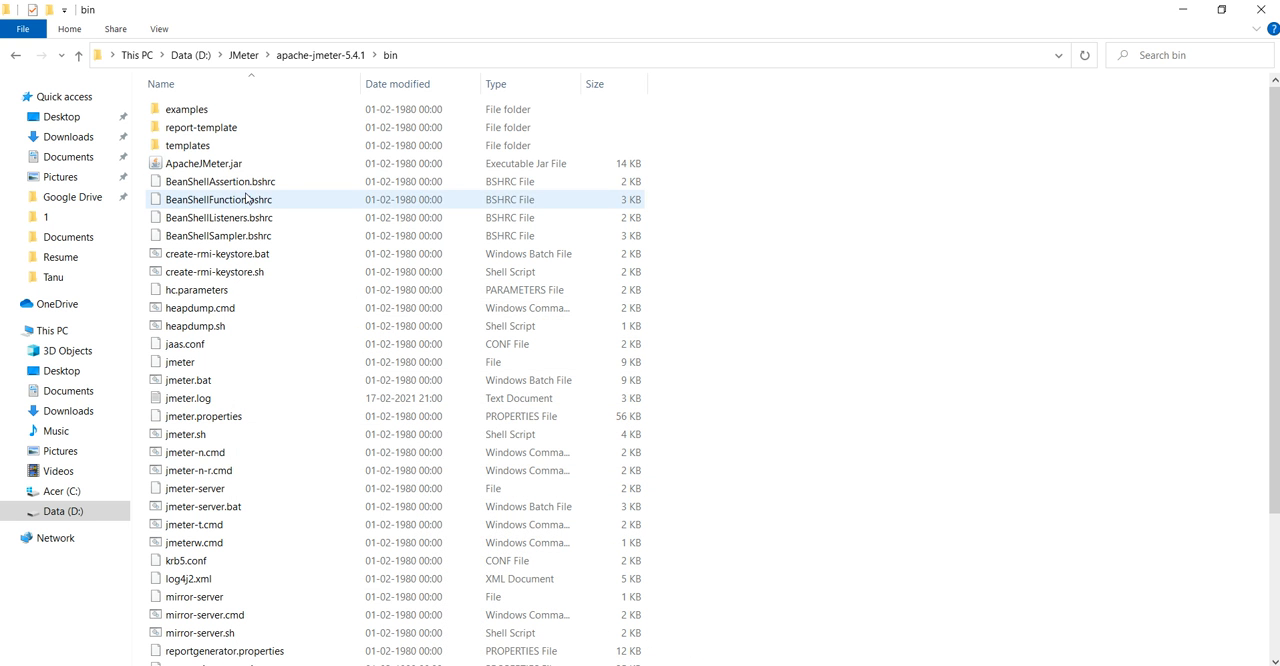
double_click(209, 166)
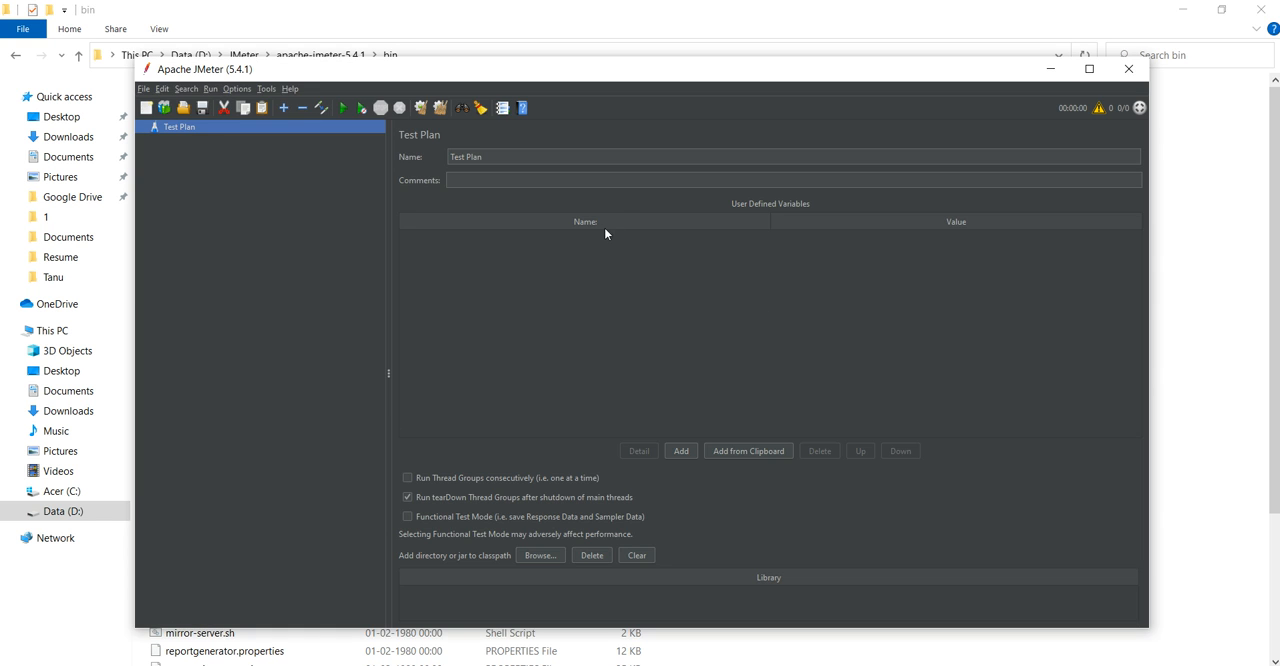
double_click(675, 71)
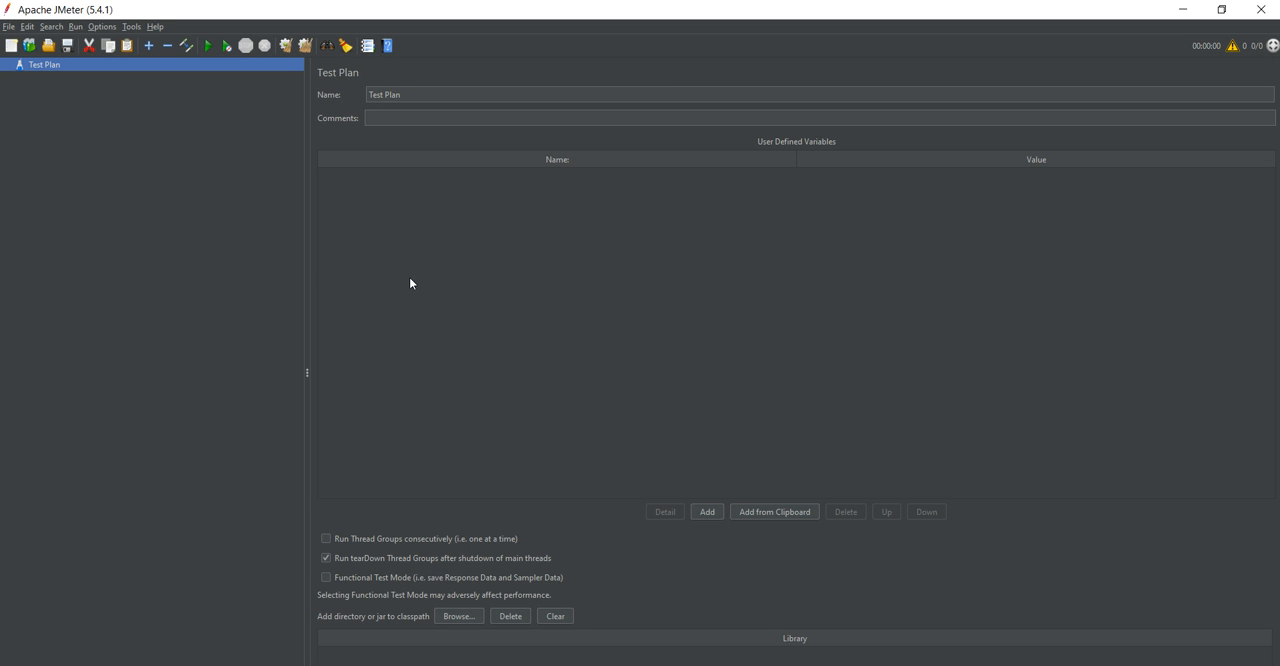
left_click_drag(315, 271, 302, 271)
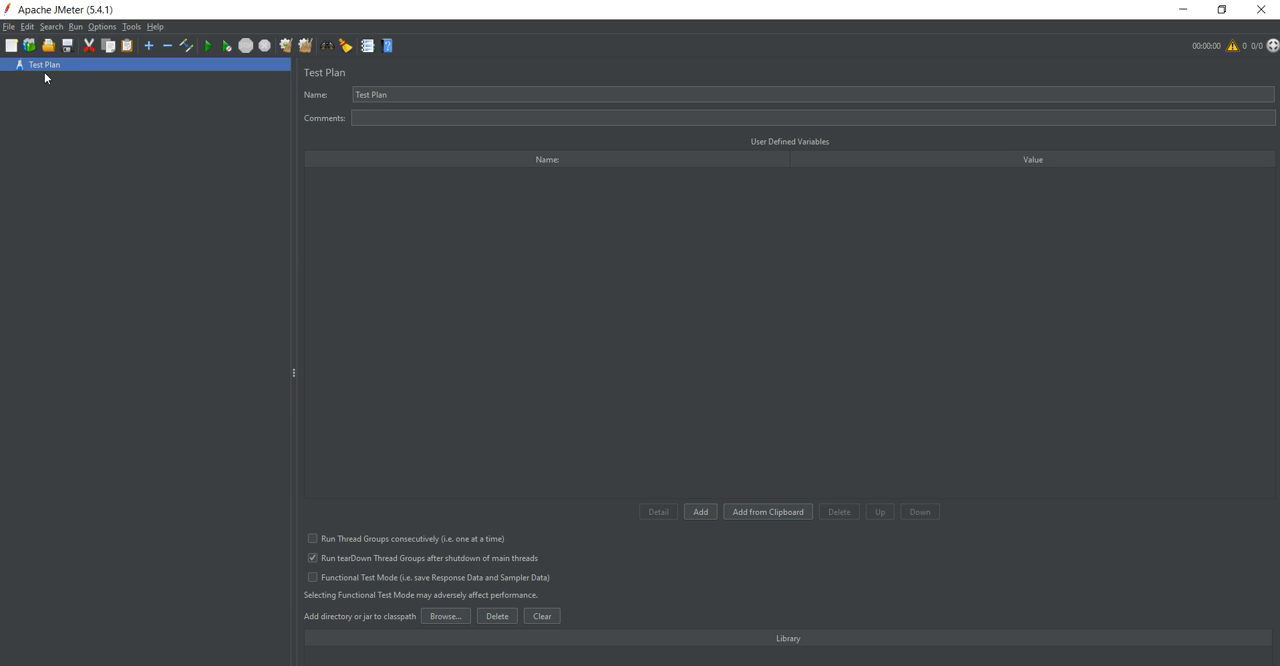
right_click(38, 72)
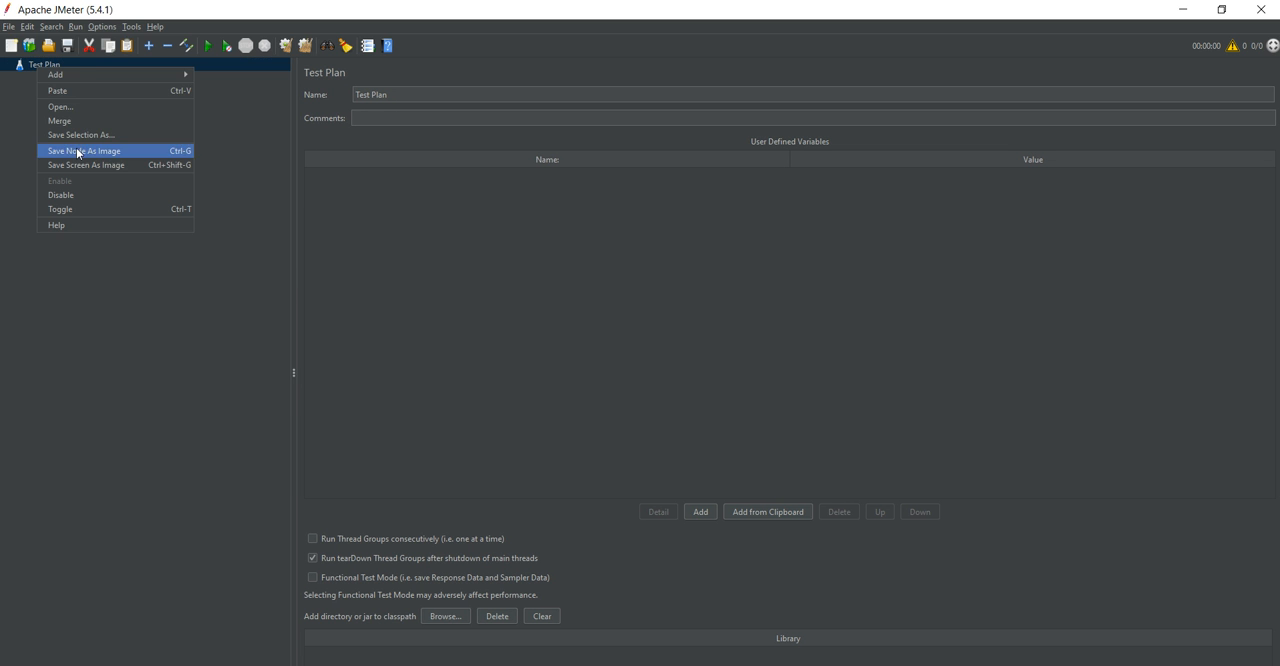
mouse_move(52, 75)
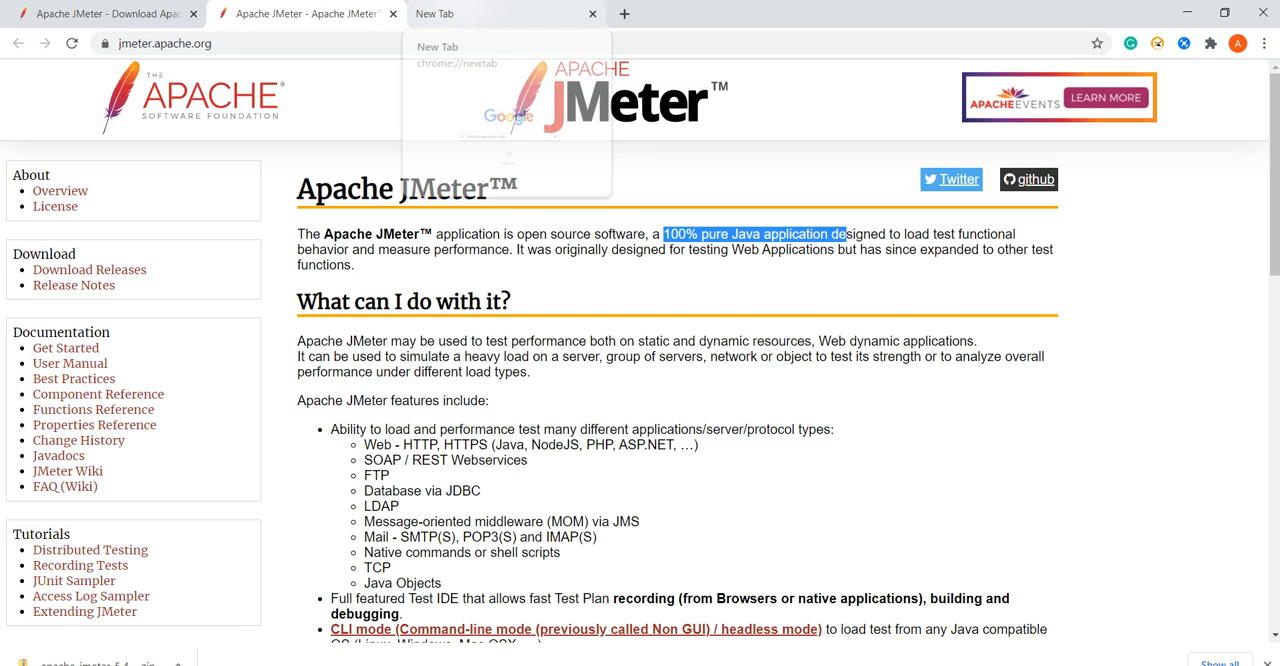
left_click(470, 13)
left_click(307, 10)
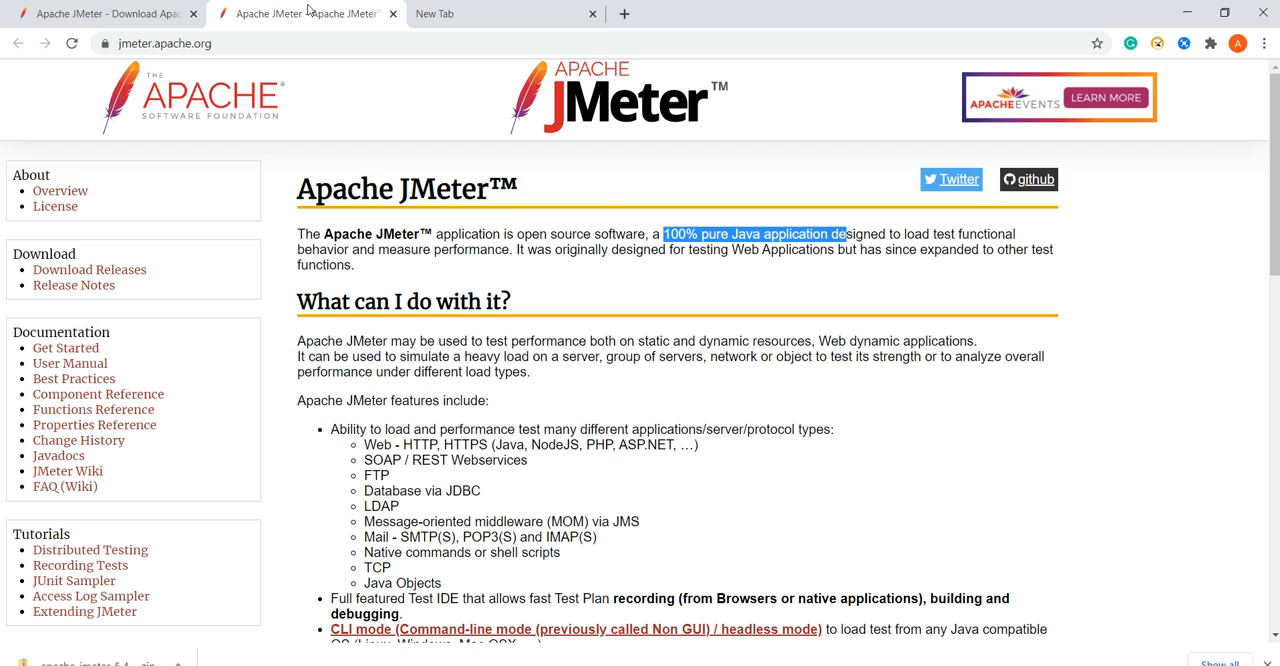
left_click(470, 13)
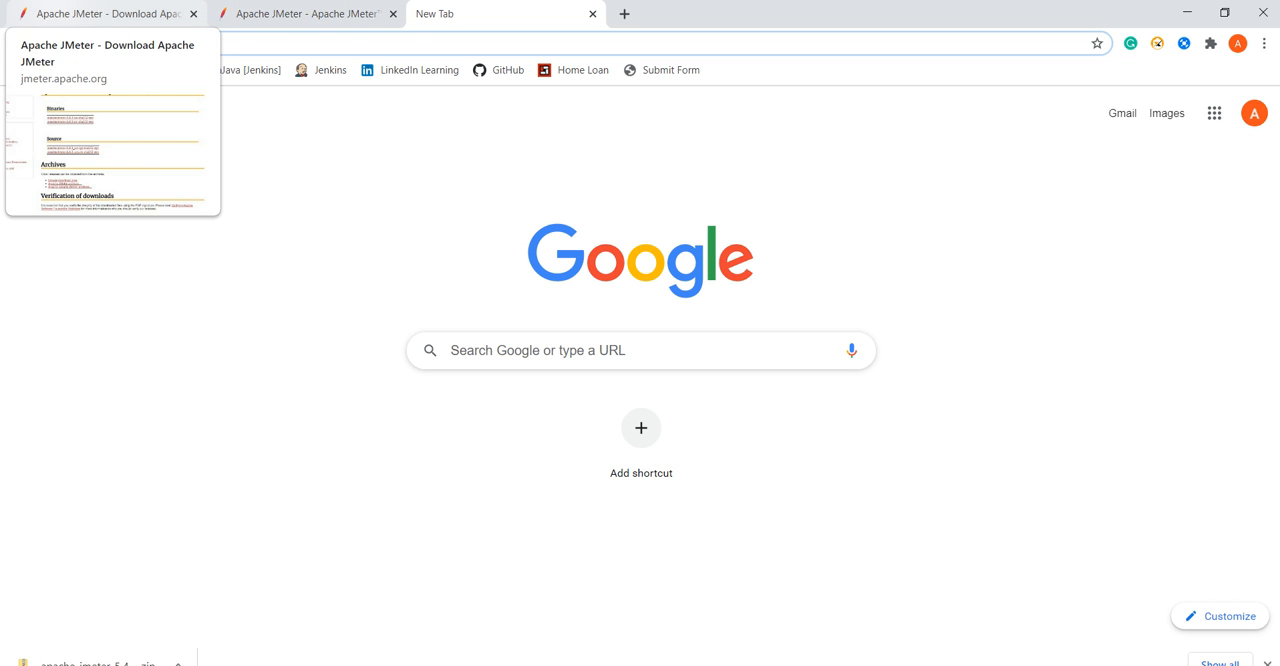
left_click(175, 12)
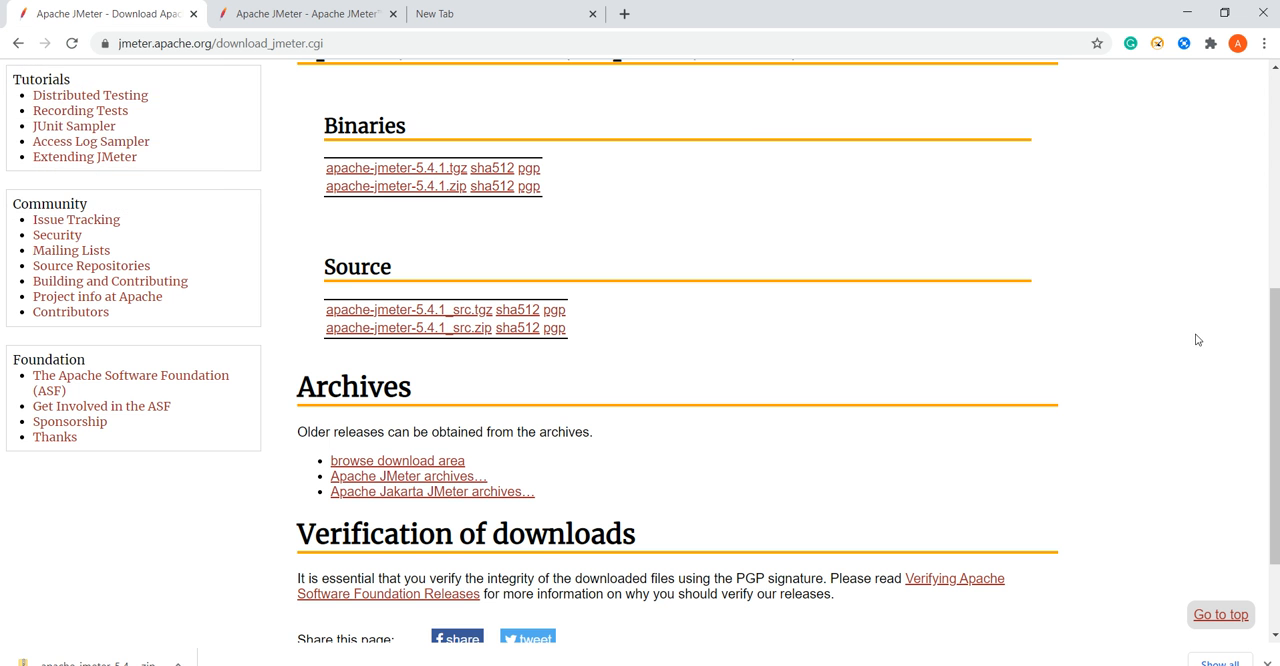
Open the Postman website, postman.com, in the empty Chrome tab.
left_click_drag(1273, 355, 1250, 189)
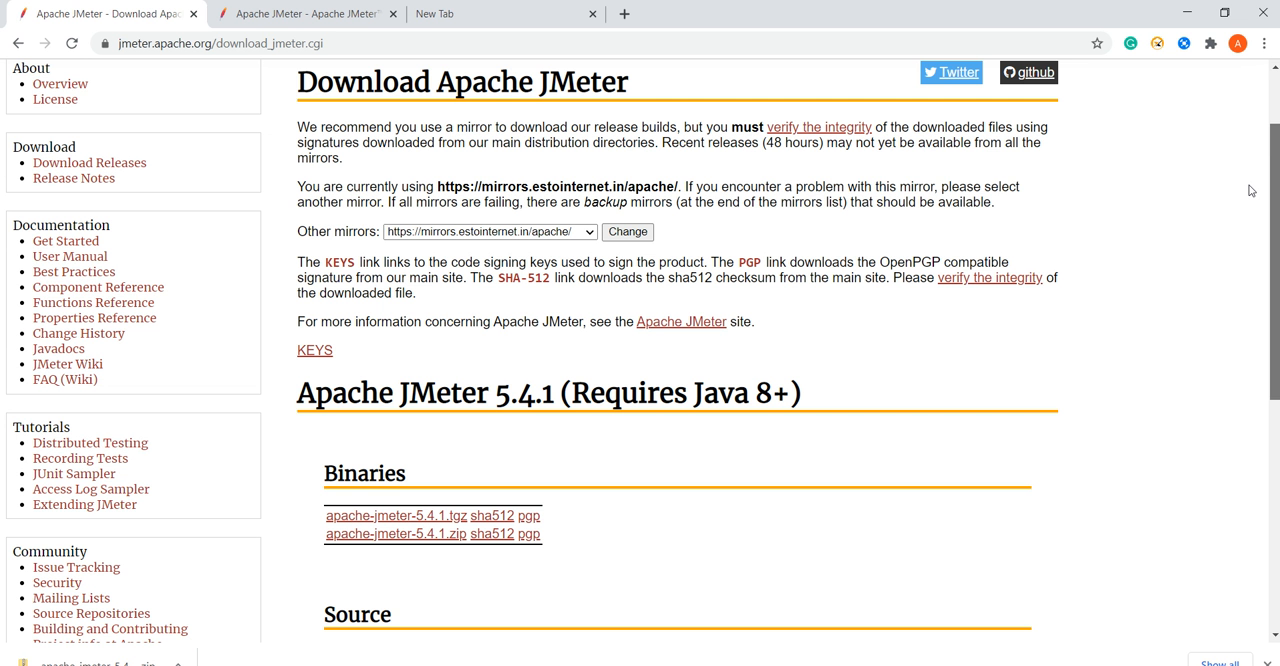
left_click(500, 14)
type("postman")
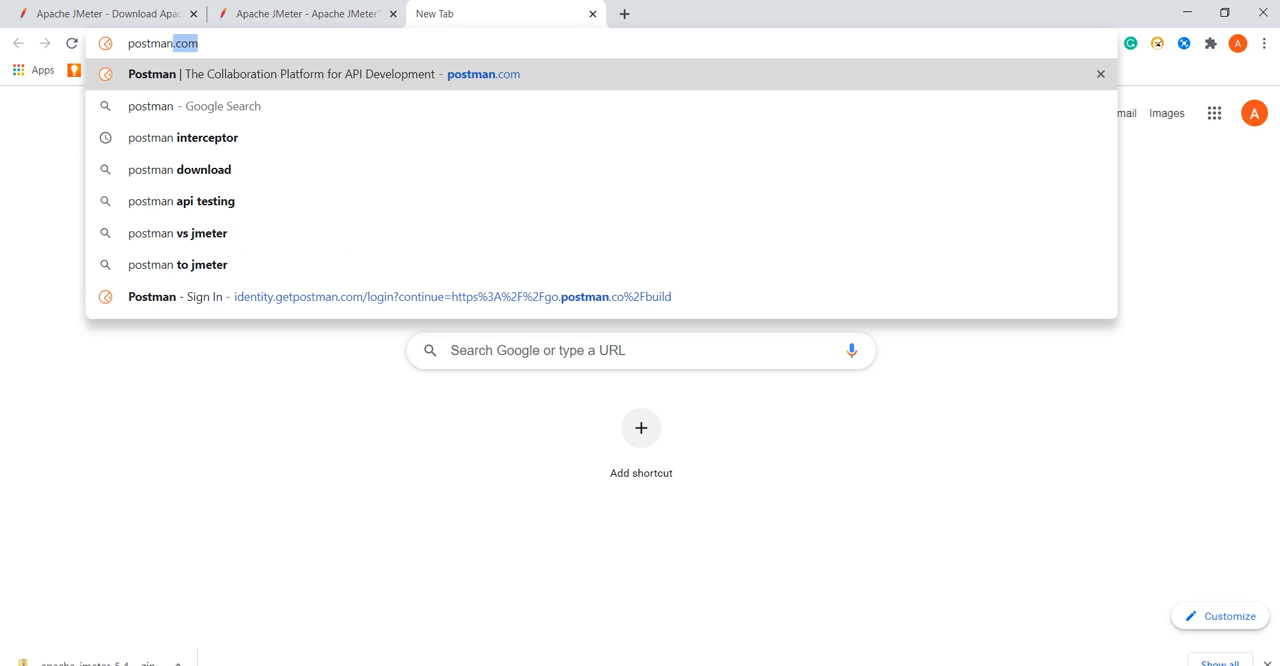
key("Return")
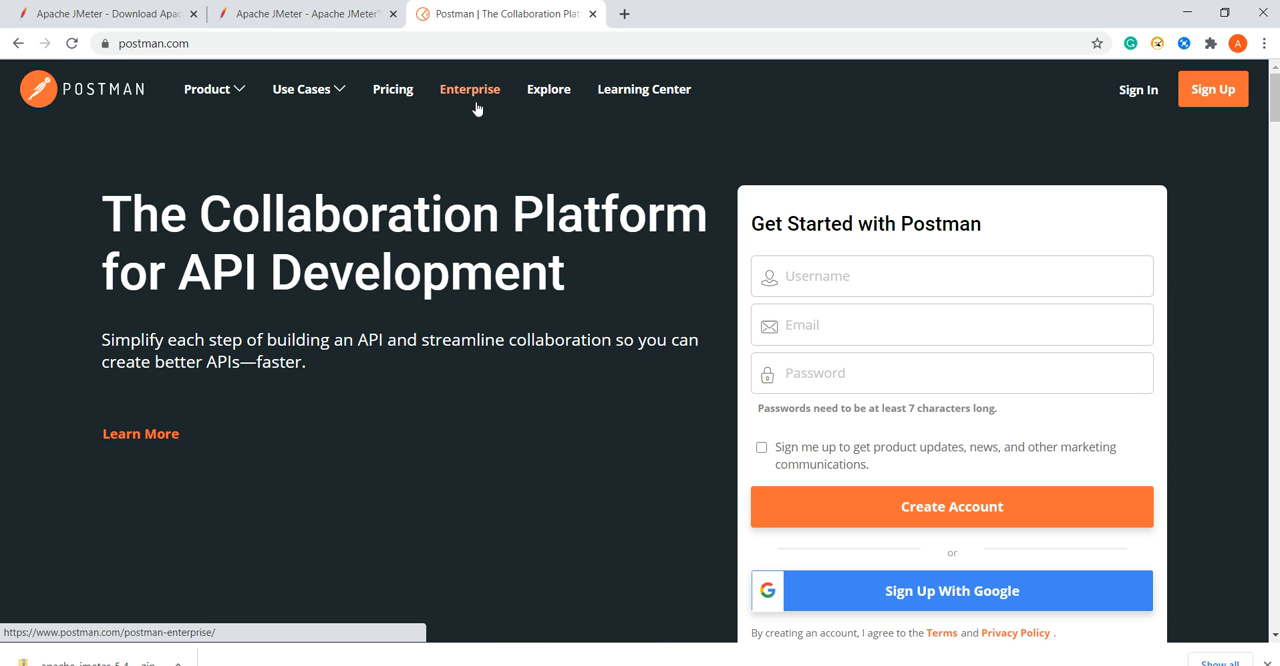
left_click(259, 45)
key("ctrl+c")
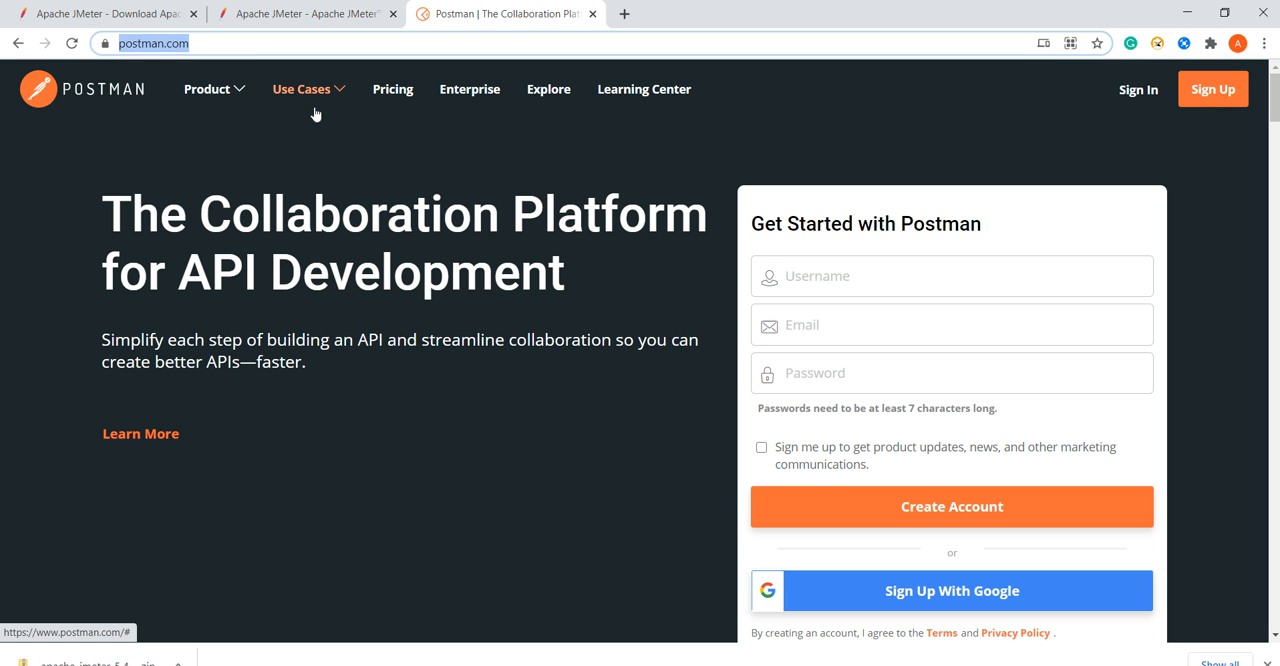
key("alt+Tab")
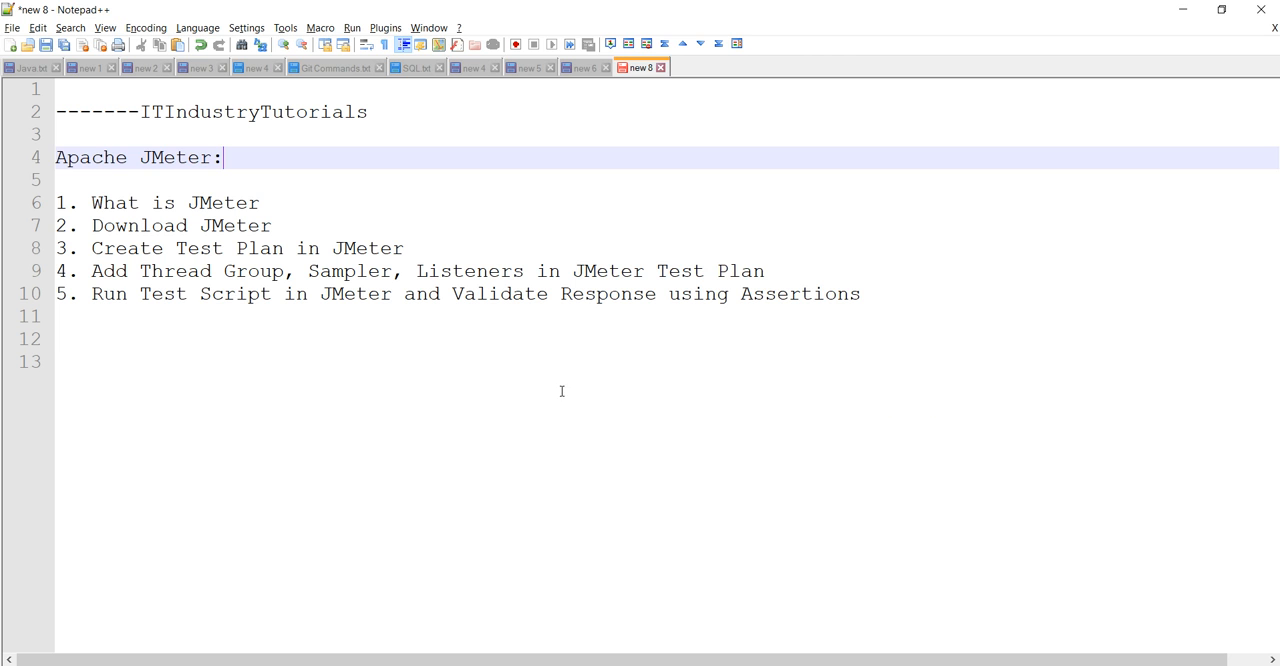
left_click(374, 352)
key("ctrl+v")
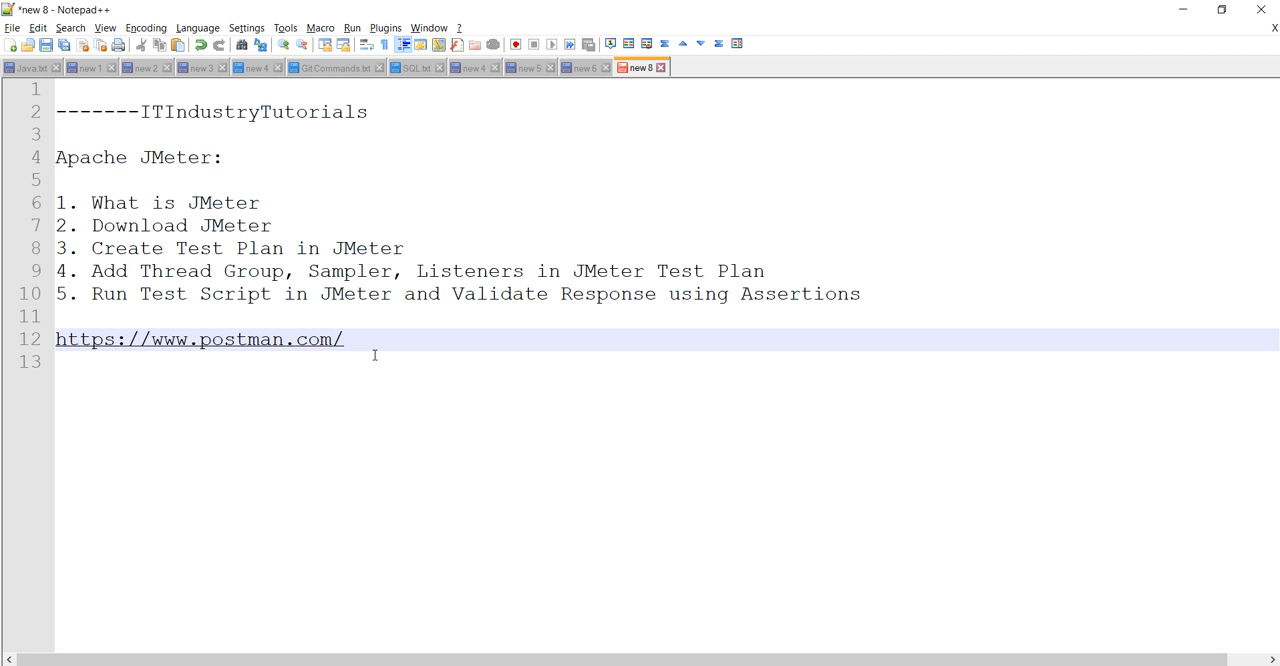
Switch to JMeter, look through the element types available for the Test Plan, and add a Thread Group to it.
key("alt+Tab")
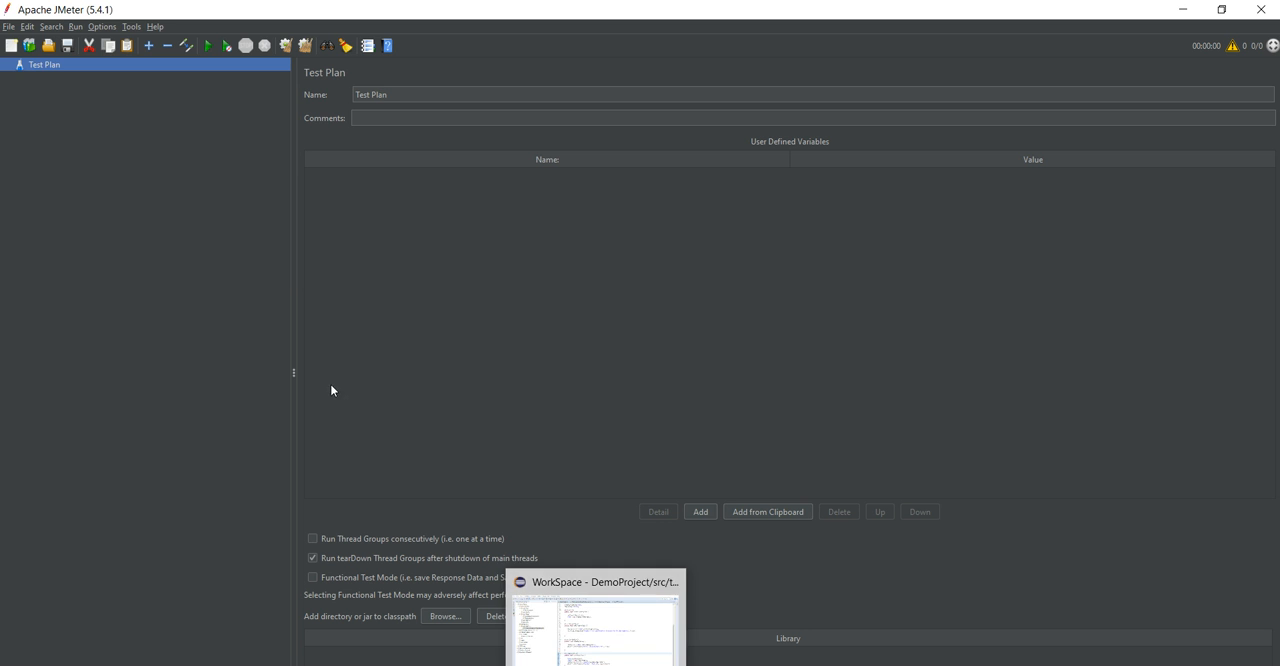
right_click(37, 70)
mouse_move(86, 74)
mouse_move(226, 72)
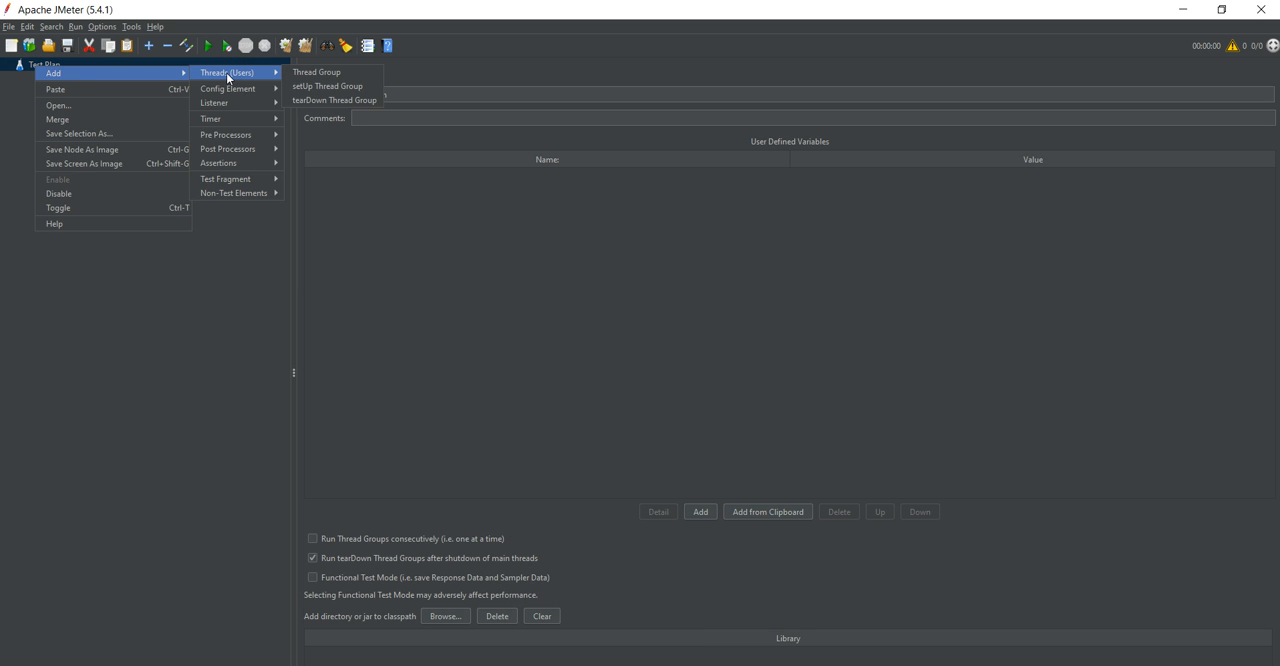
mouse_move(235, 92)
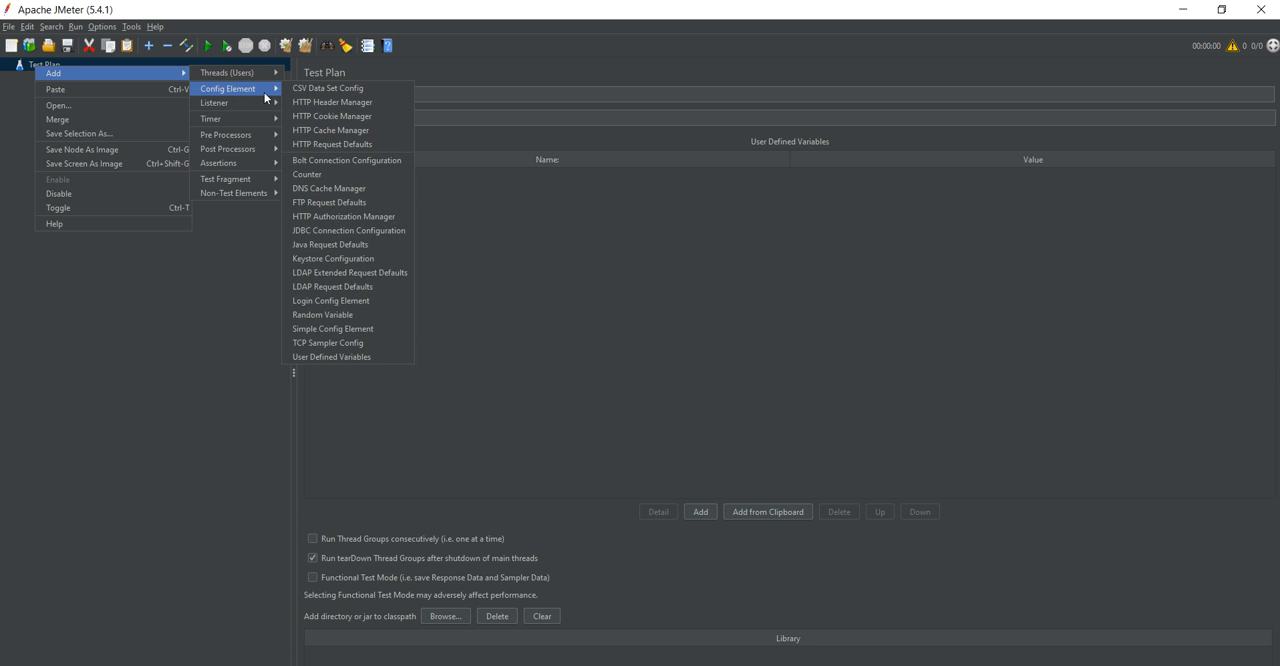
mouse_move(249, 146)
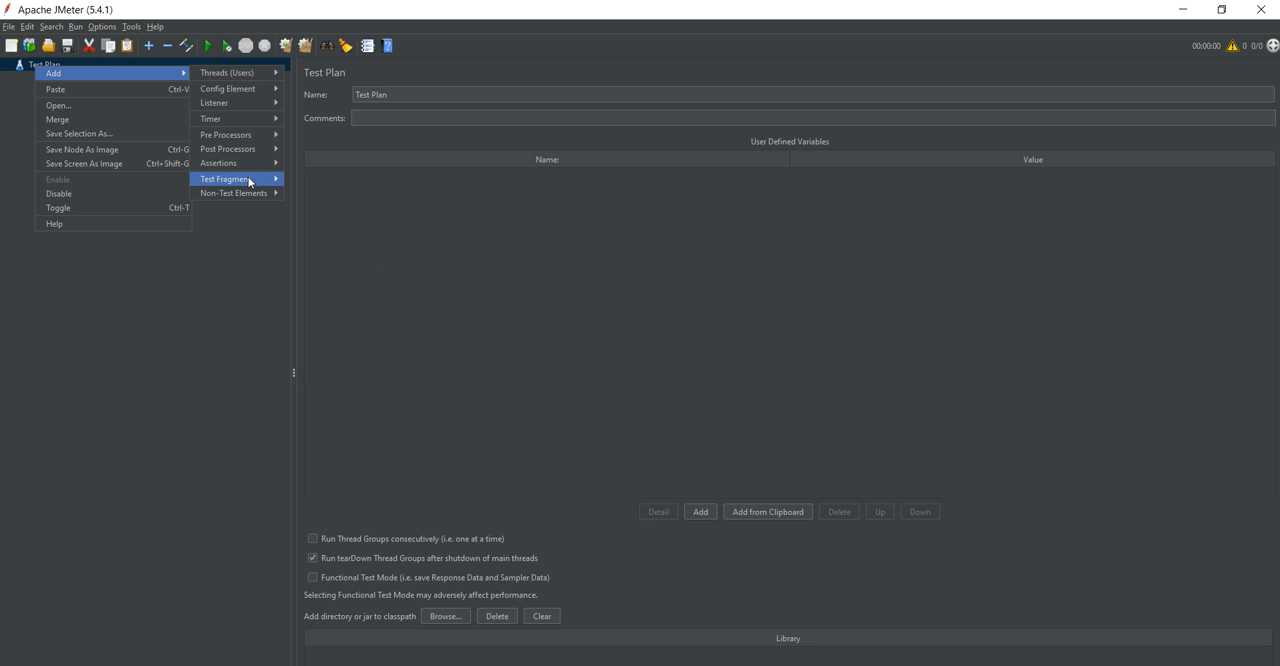
mouse_move(262, 196)
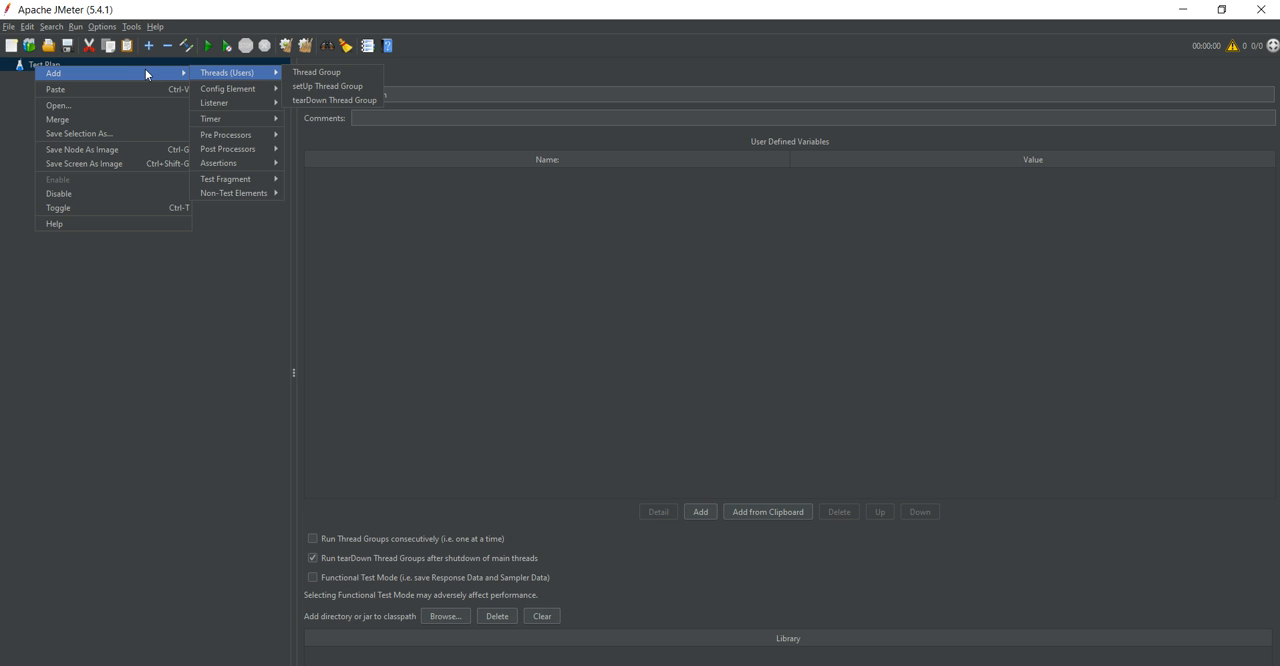
right_click(22, 67)
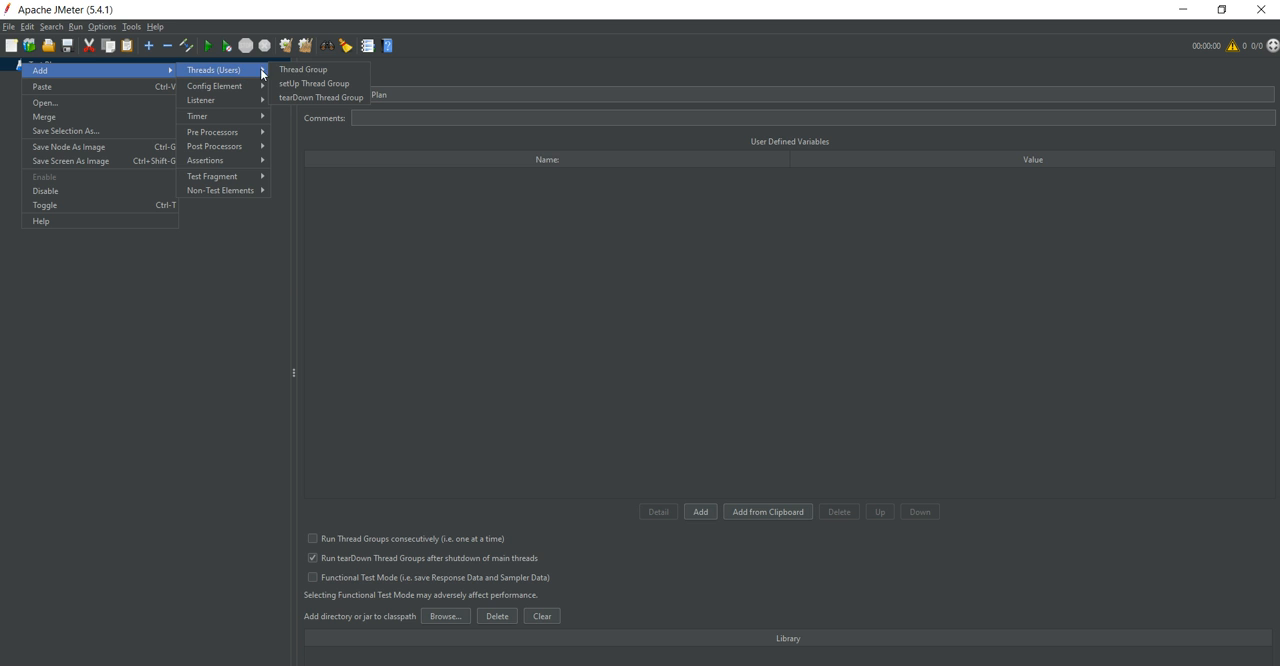
left_click(325, 72)
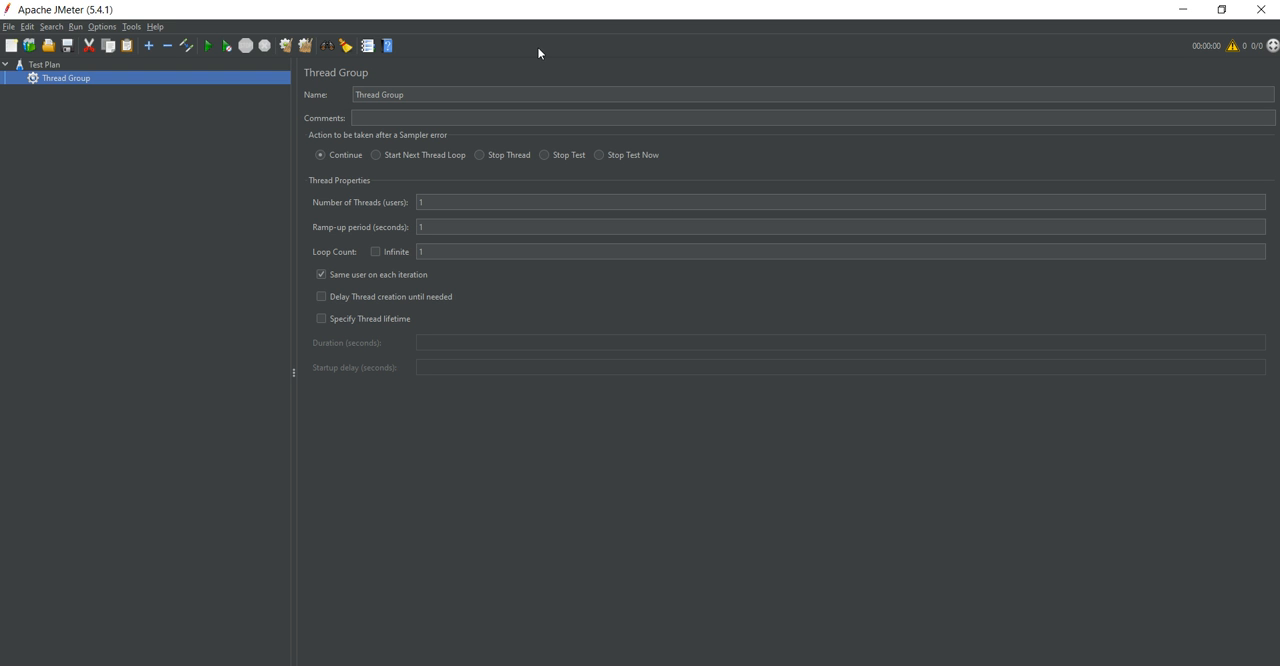
Rename the thread group as Test Thread Group.
left_click(418, 103)
key("BackSpace")
type("Test Thr")
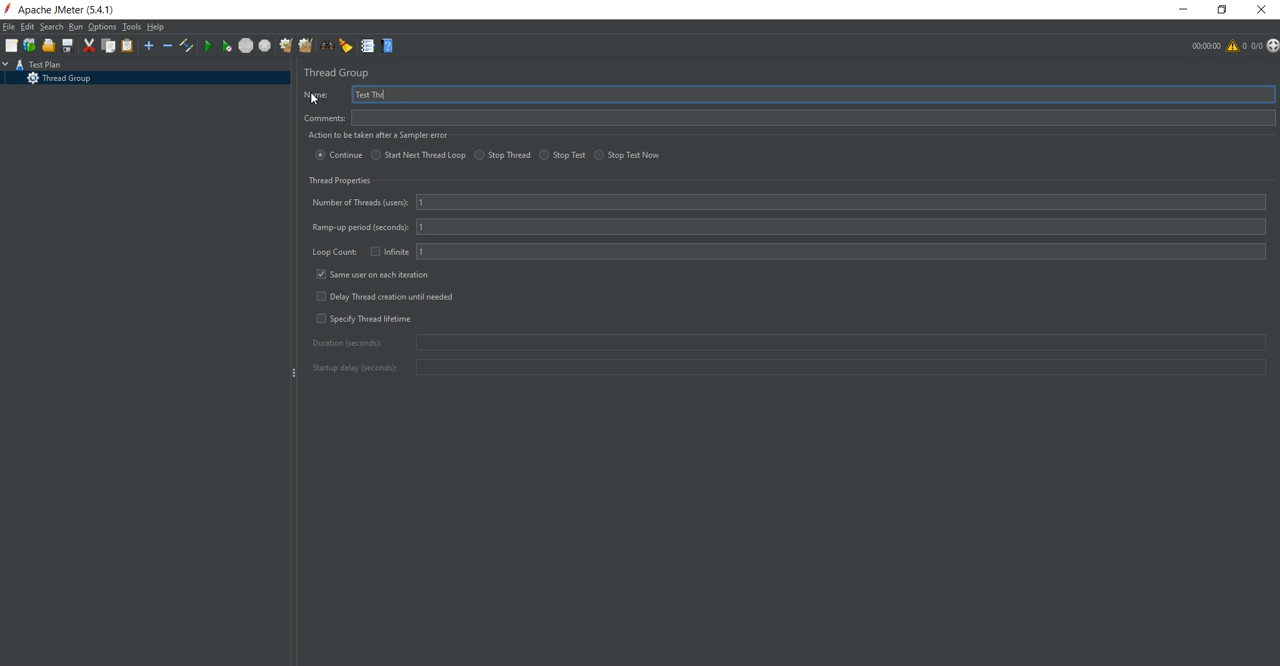
type("ead Group")
left_click(386, 120)
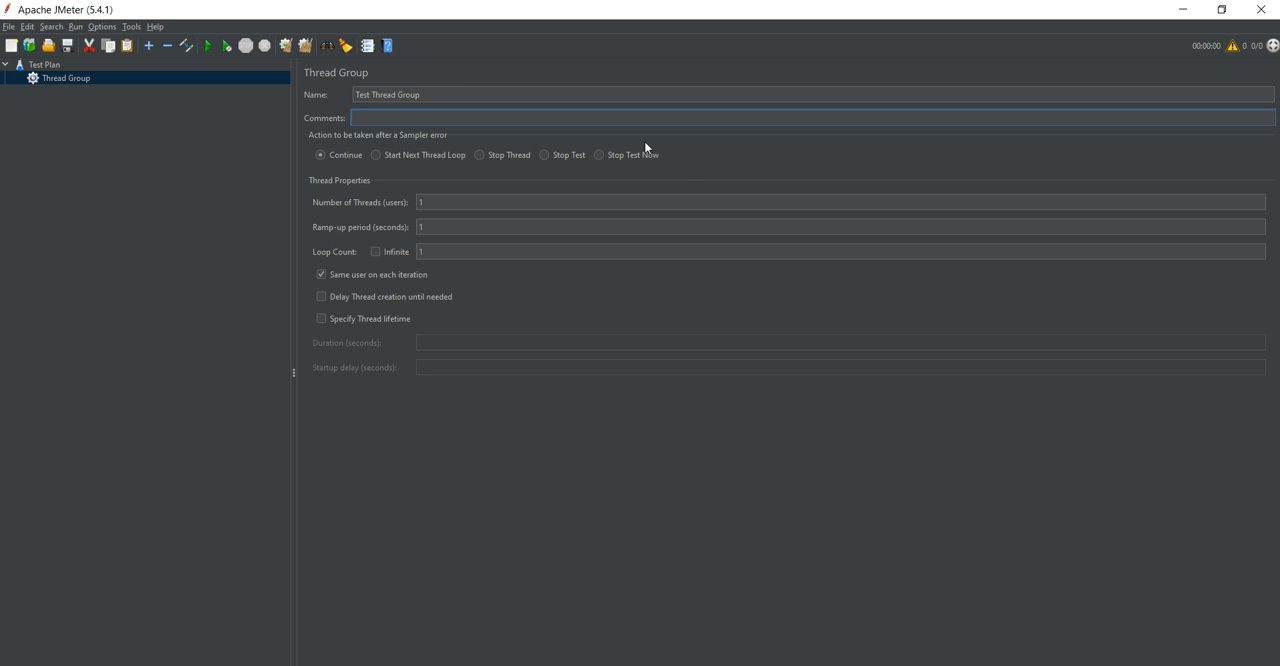
Choose Continue as the action after a sampler error and set the number of threads (users) to 10.
left_click(320, 156)
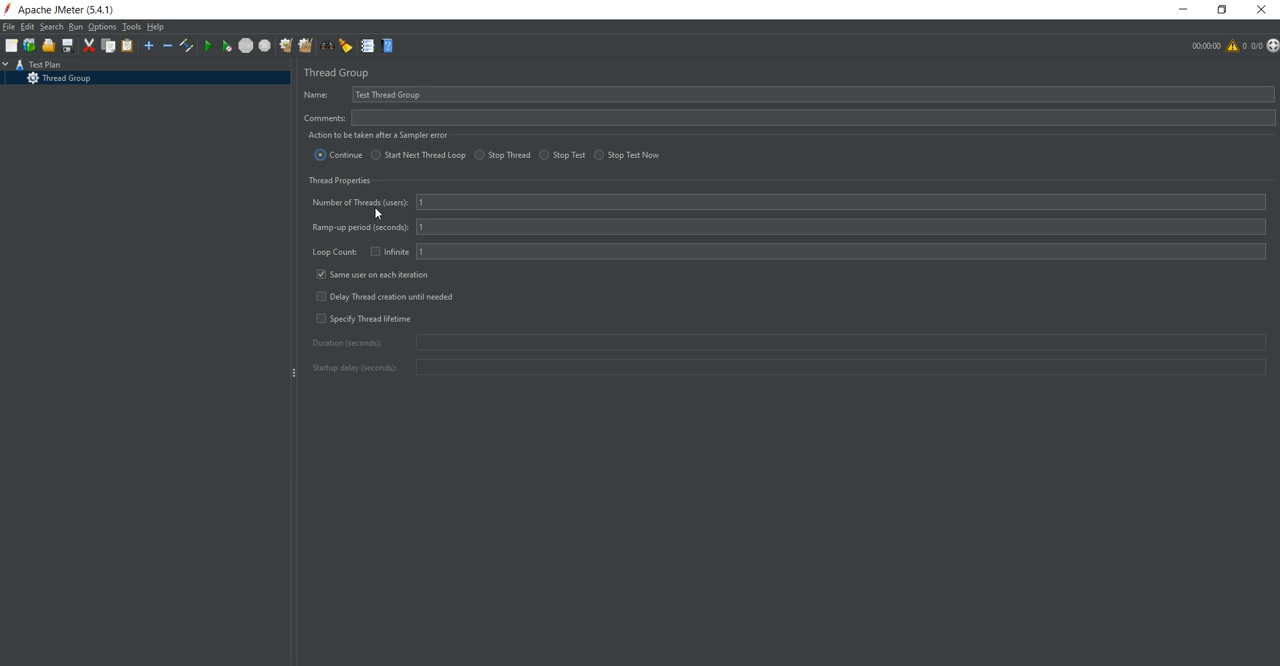
left_click(448, 207)
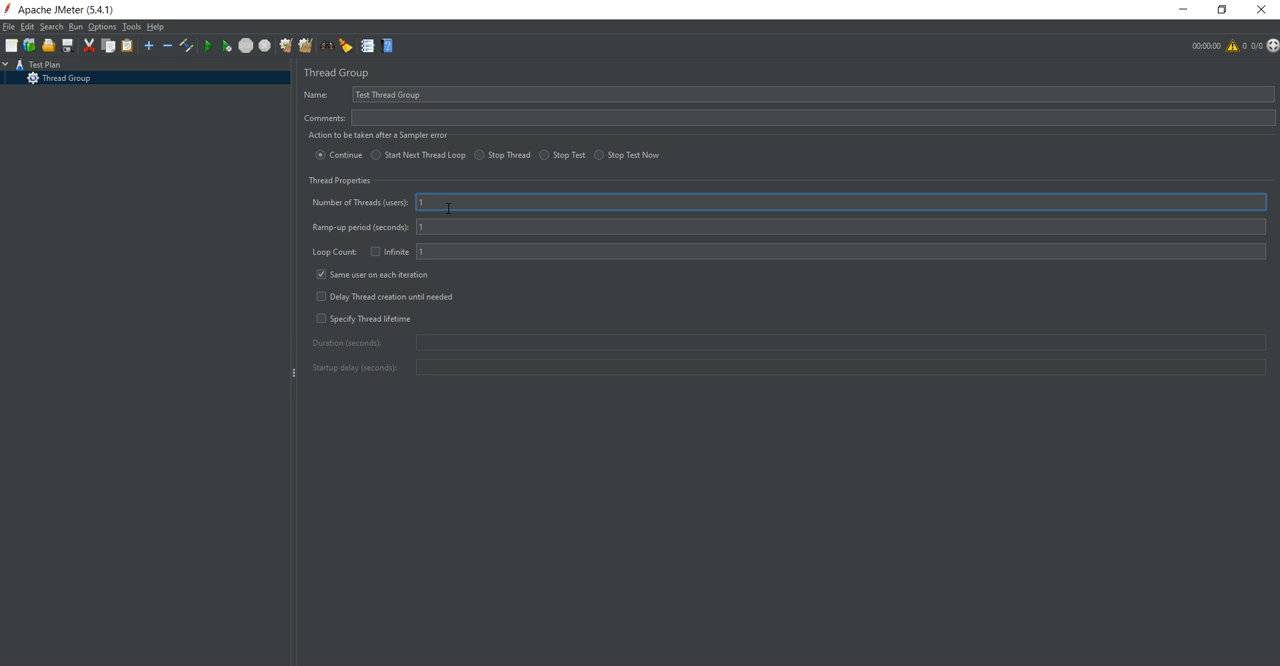
type("0")
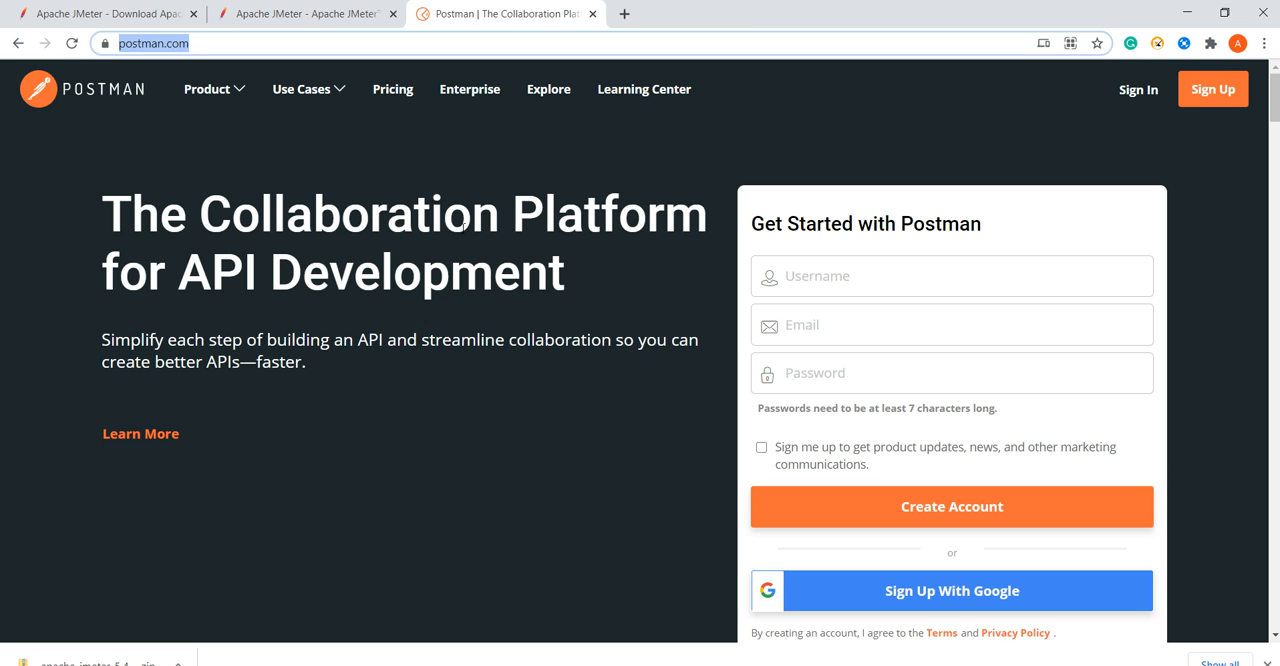
In Chrome, search Google for "ramp up period in seconds jmeter" and read the featured explanation.
left_click(624, 13)
type("ram")
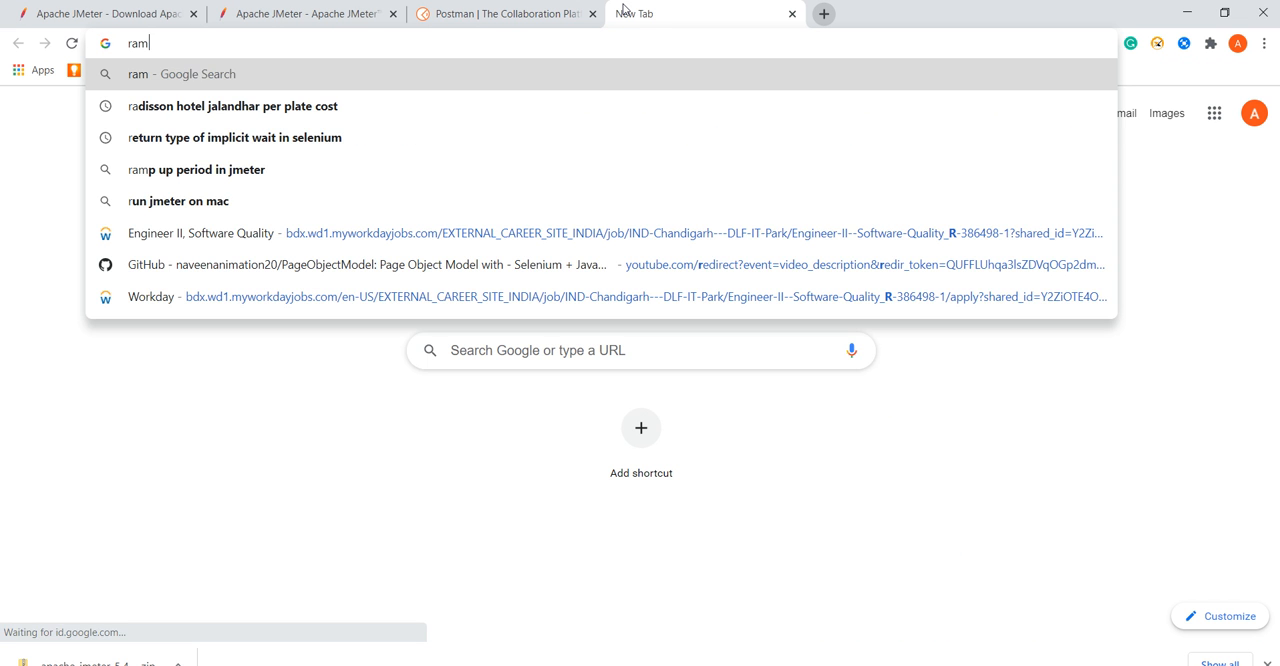
type("p up period")
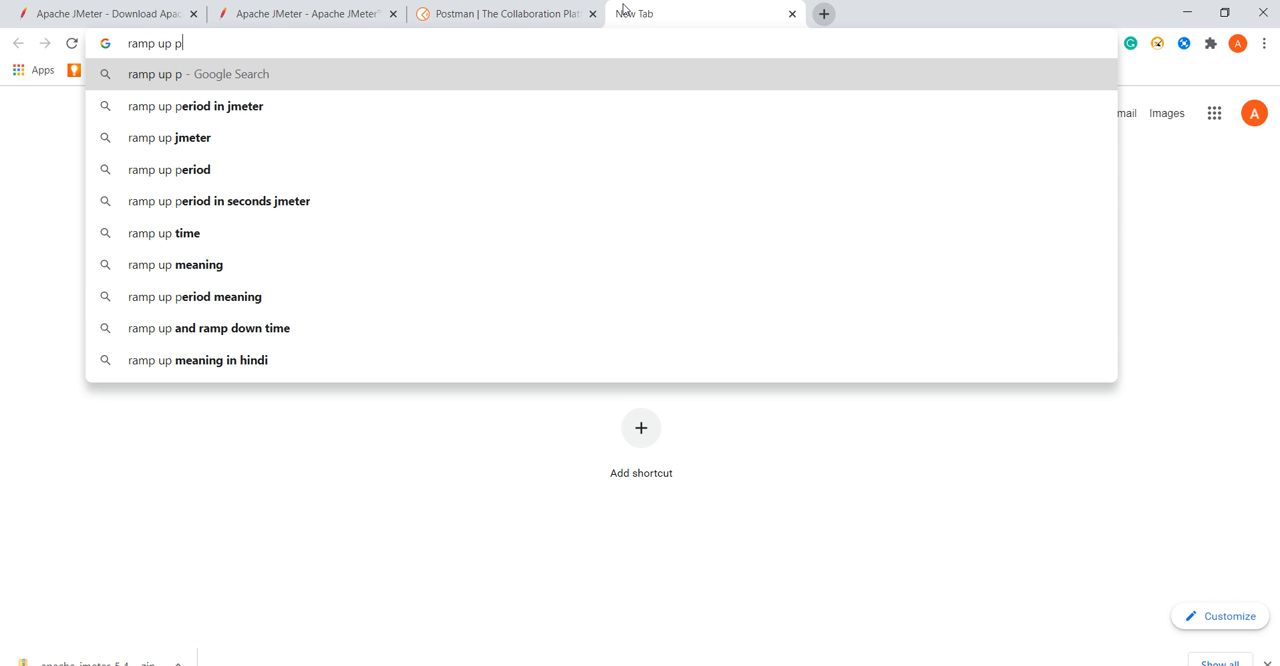
key("Down")
key("Down")
key("Down")
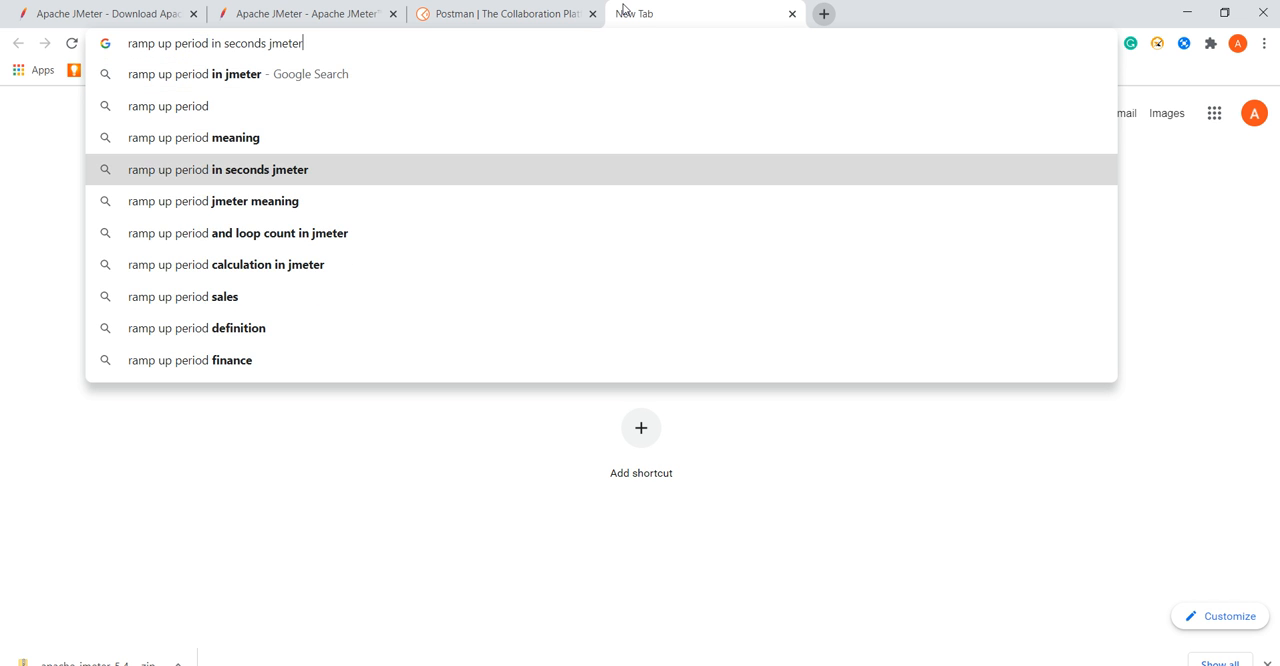
key("Return")
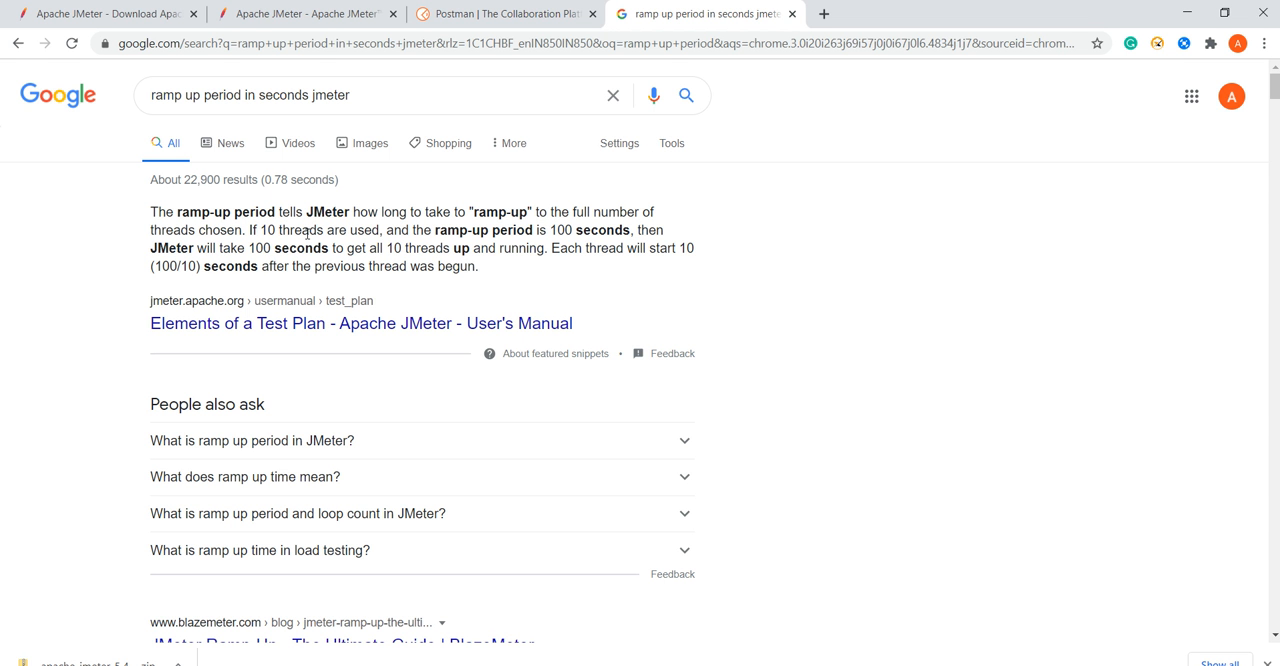
left_click_drag(159, 217, 526, 264)
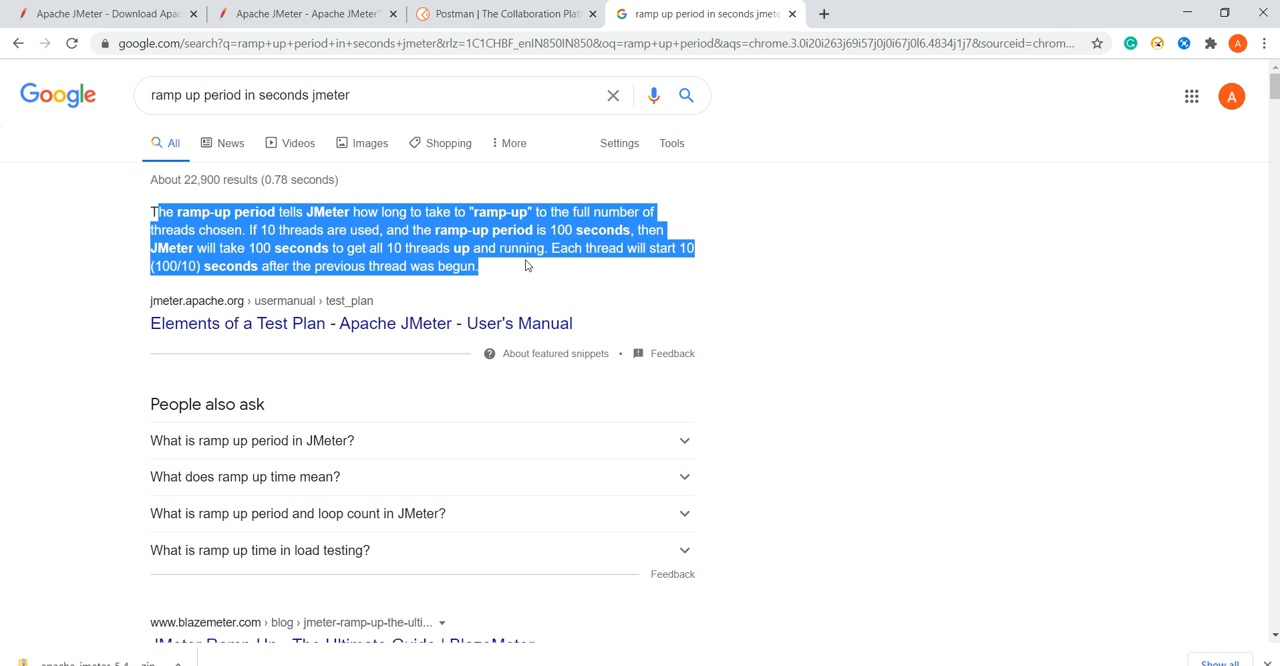
Return to JMeter and review the thread group's loop count and number of threads.
left_click(1187, 13)
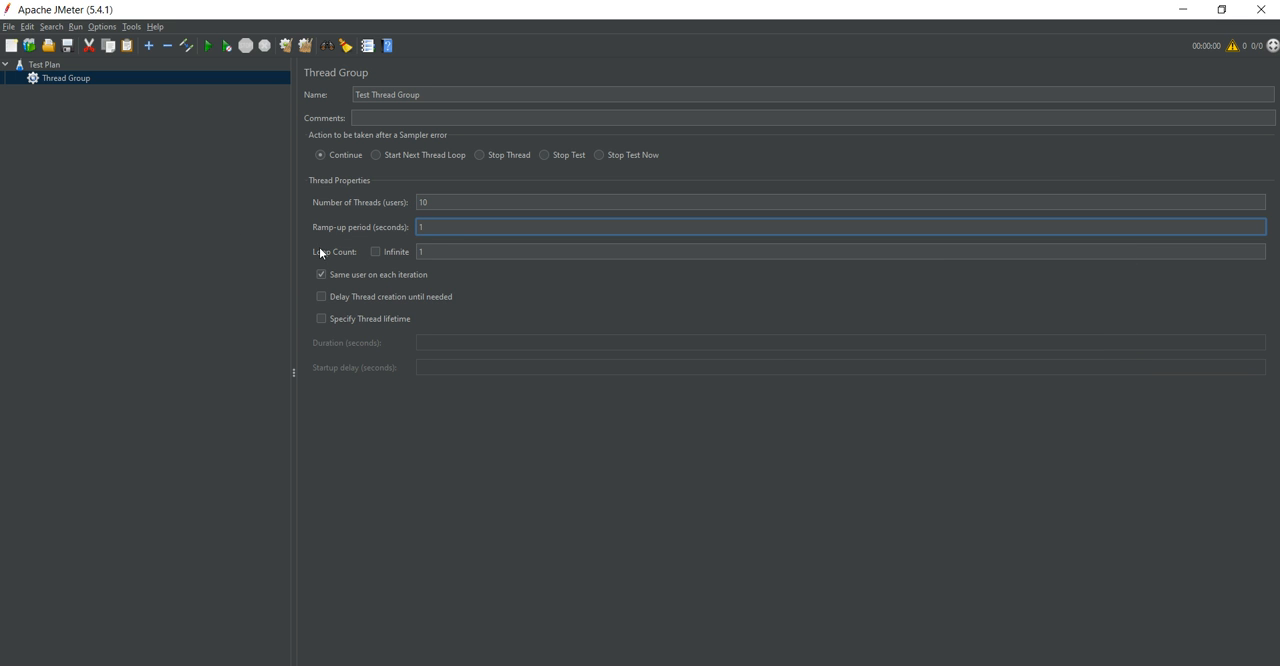
double_click(418, 254)
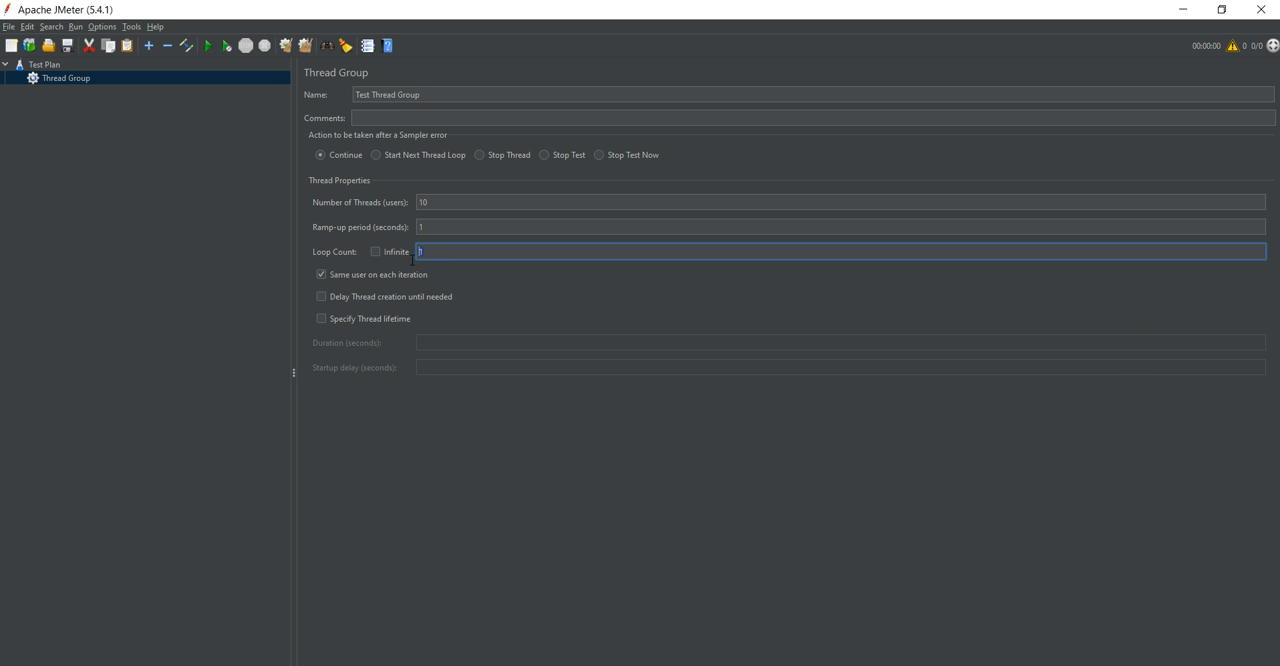
double_click(468, 200)
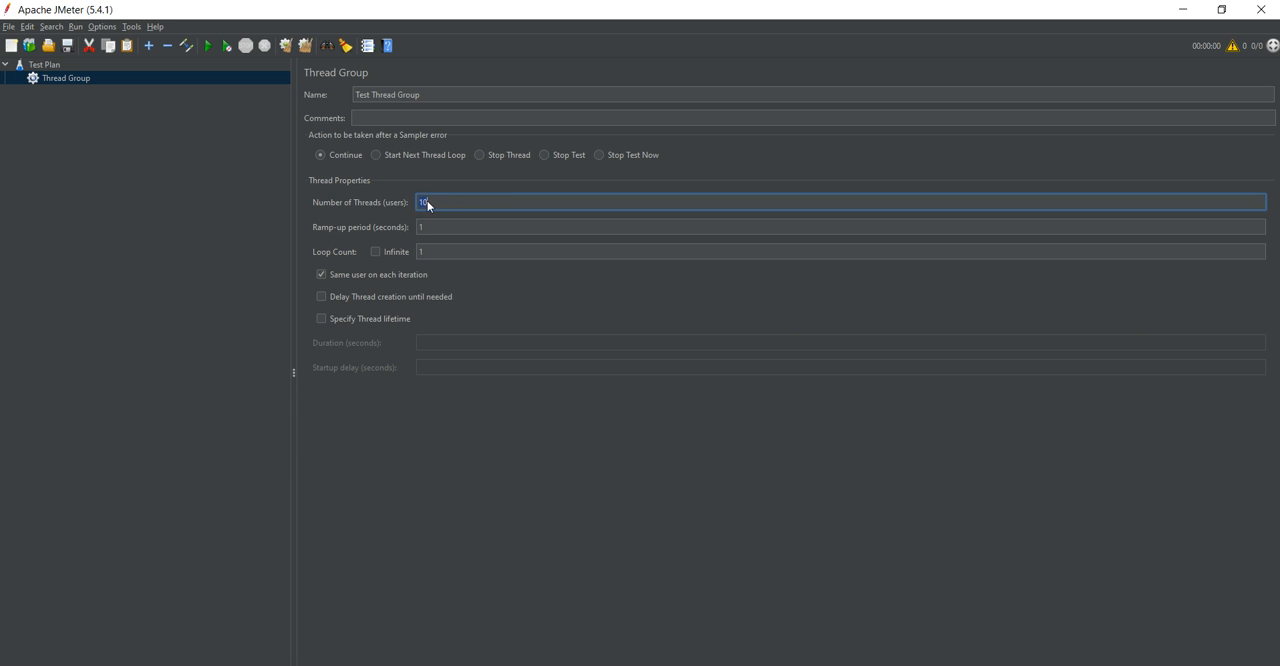
left_click(468, 205)
double_click(424, 255)
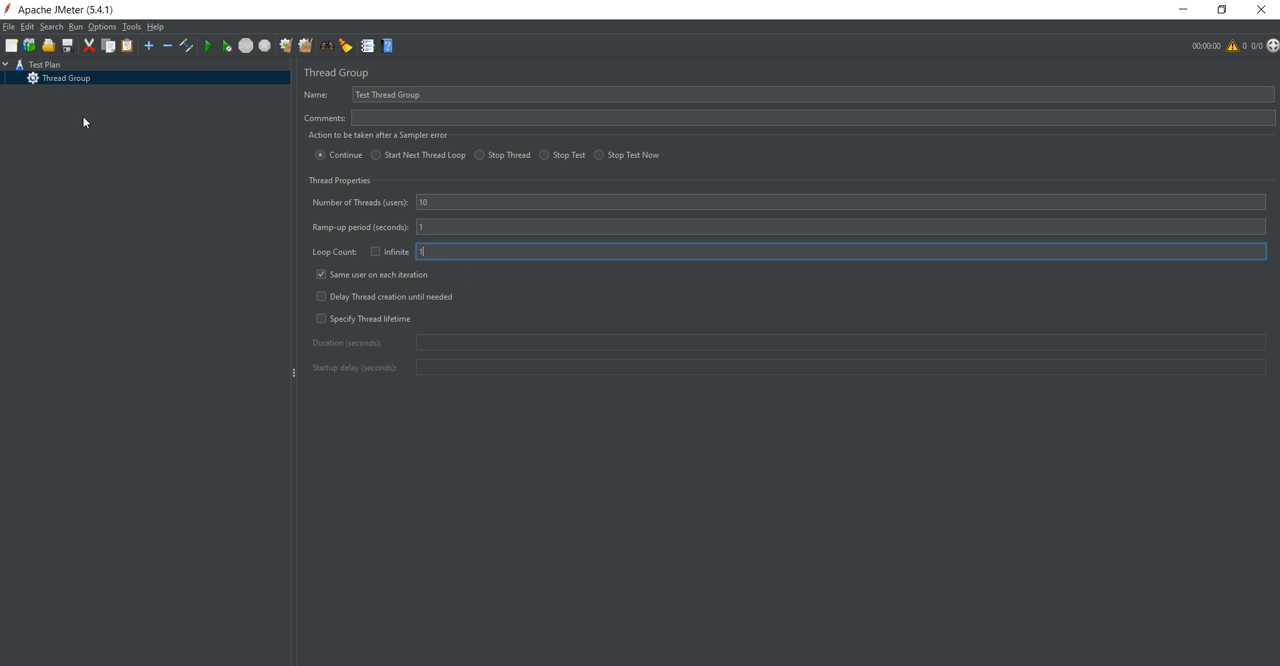
Add an HTTP Request sampler to Test Thread Group and name it Test HTTP Request.
left_click(66, 85)
right_click(66, 85)
mouse_move(114, 87)
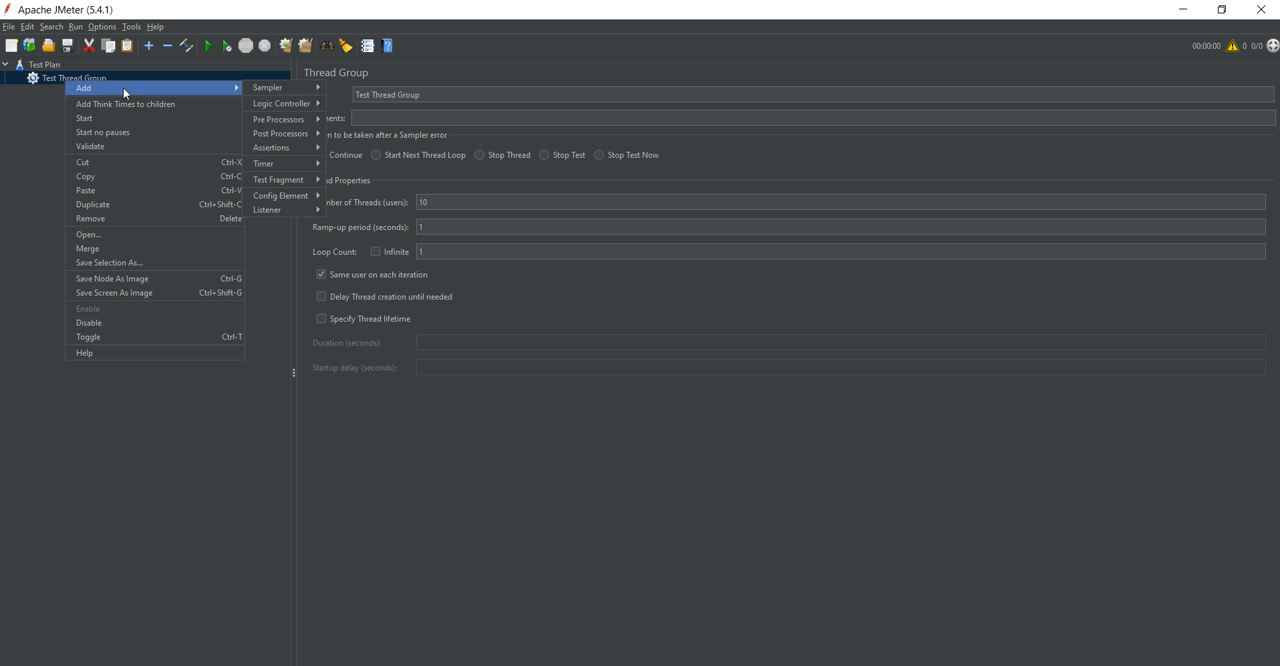
mouse_move(268, 94)
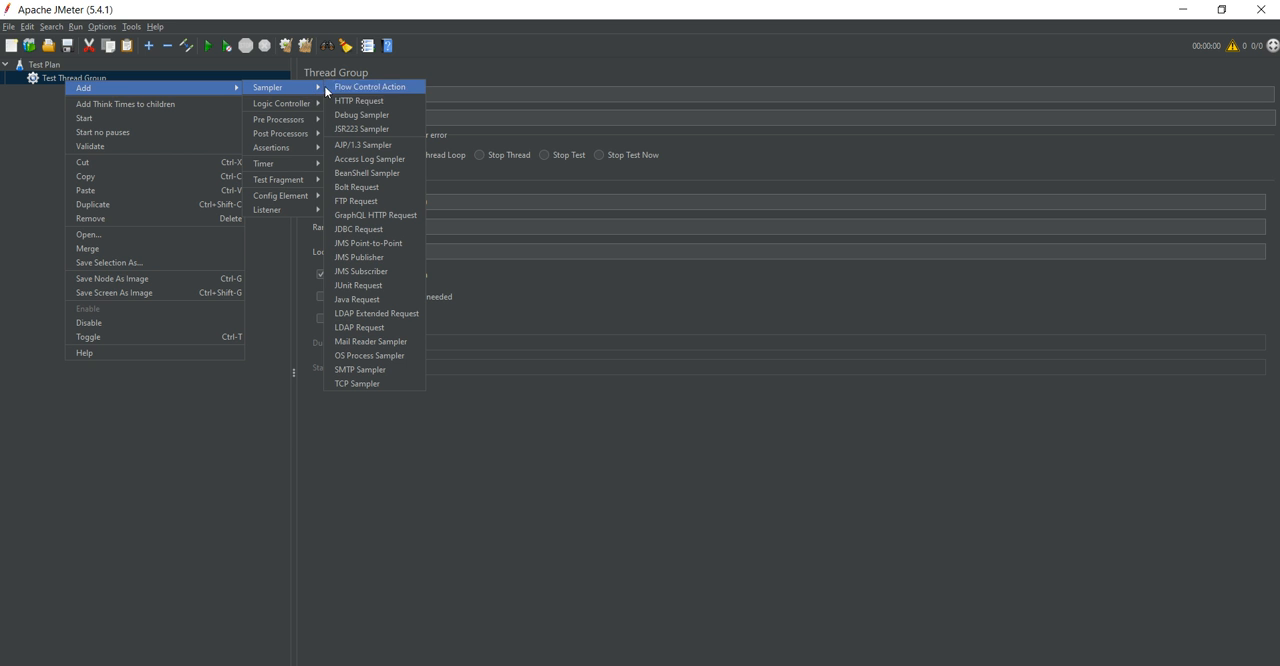
left_click(390, 103)
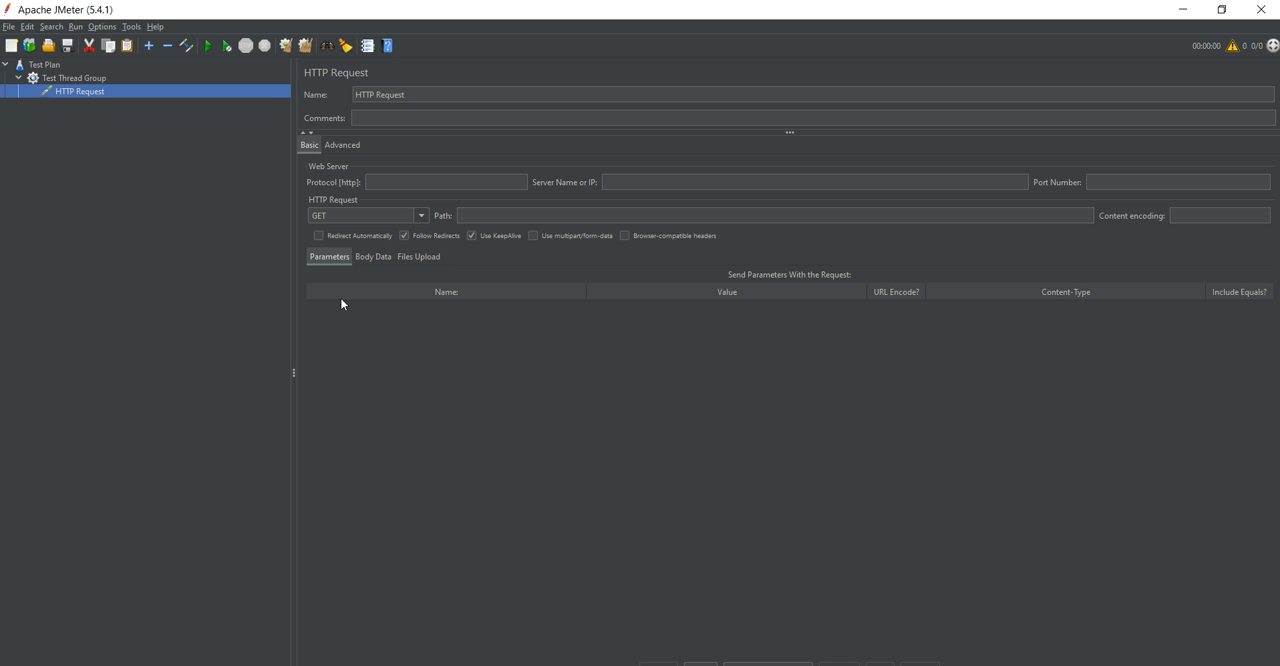
left_click(363, 95)
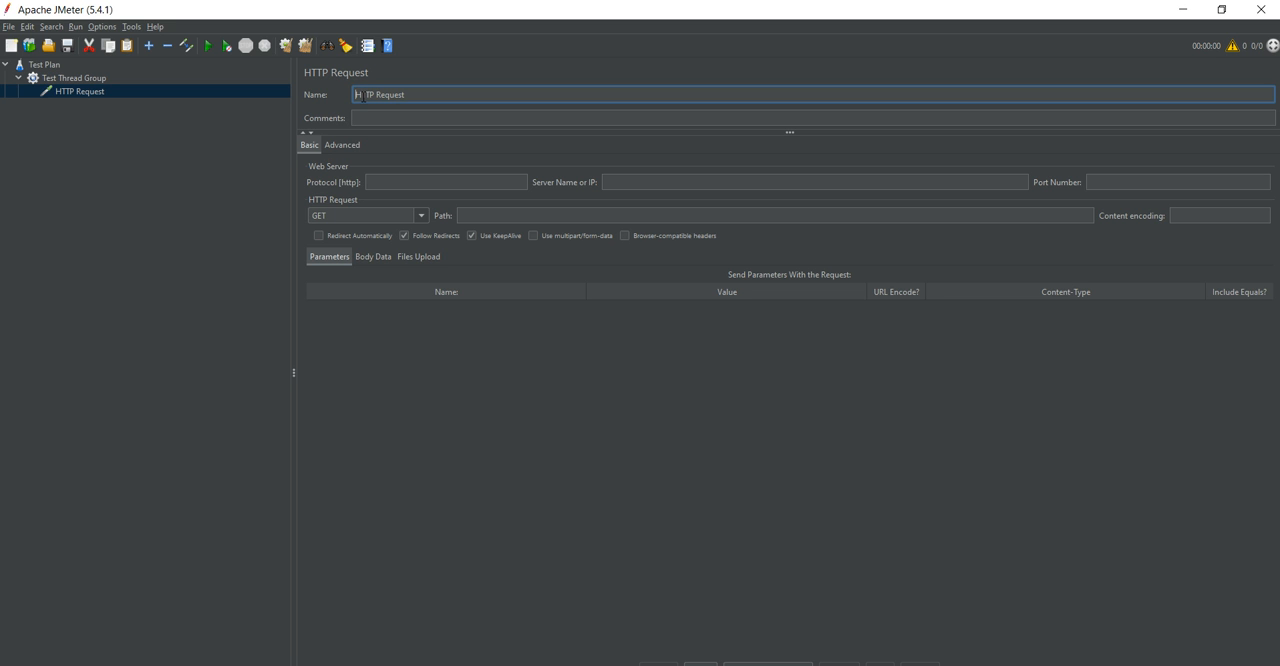
type("Test")
Check the full address of the Postman site in Chrome and in the Notepad++ notes.
key("alt+Tab")
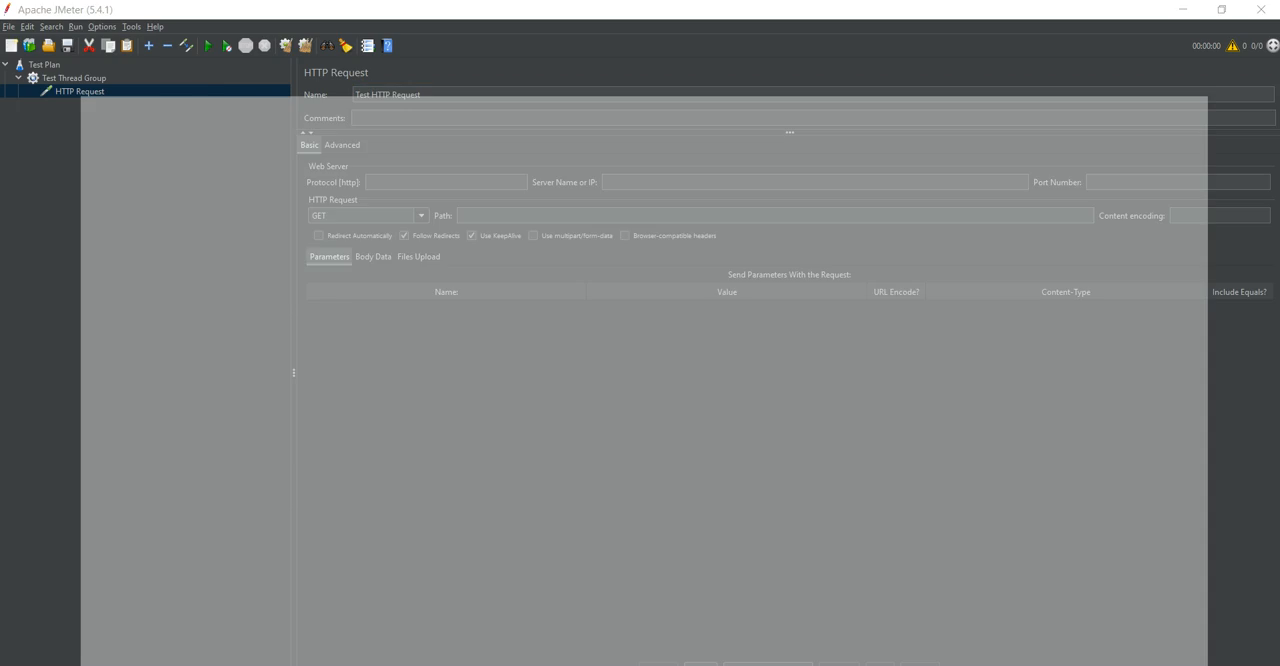
left_click(490, 12)
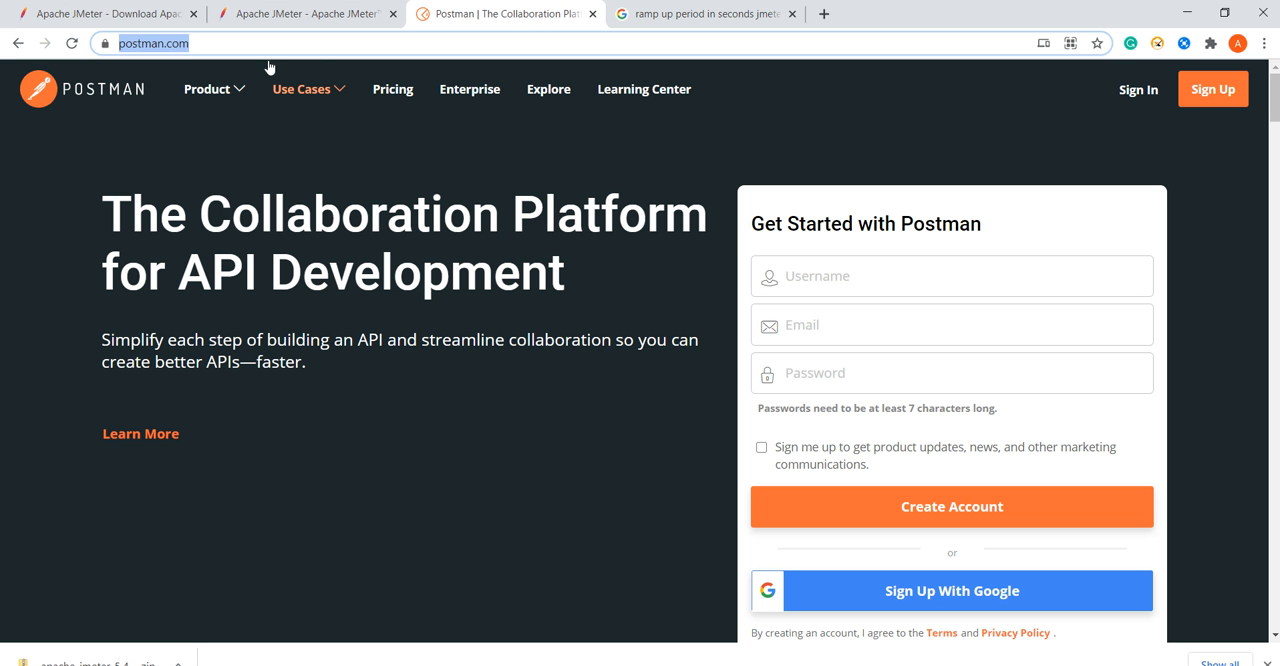
left_click(206, 47)
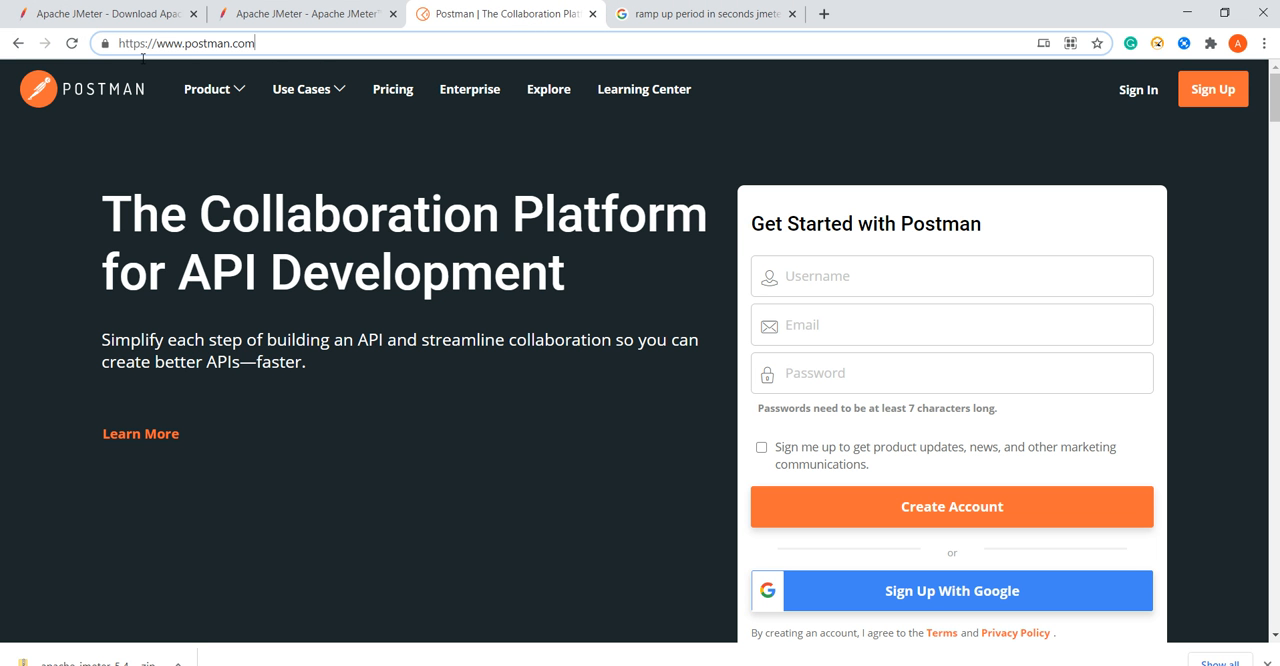
key("ctrl+a")
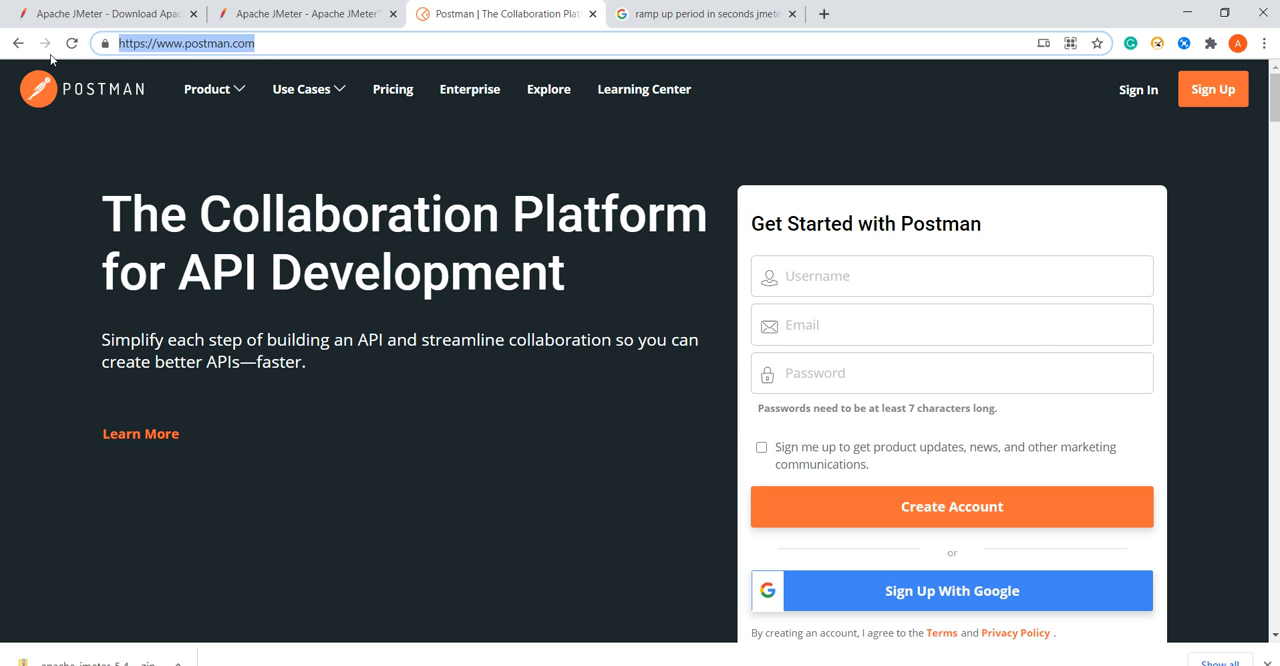
key("alt+Tab")
Return to JMeter and set the HTTP request's protocol to https.
key("alt+Tab")
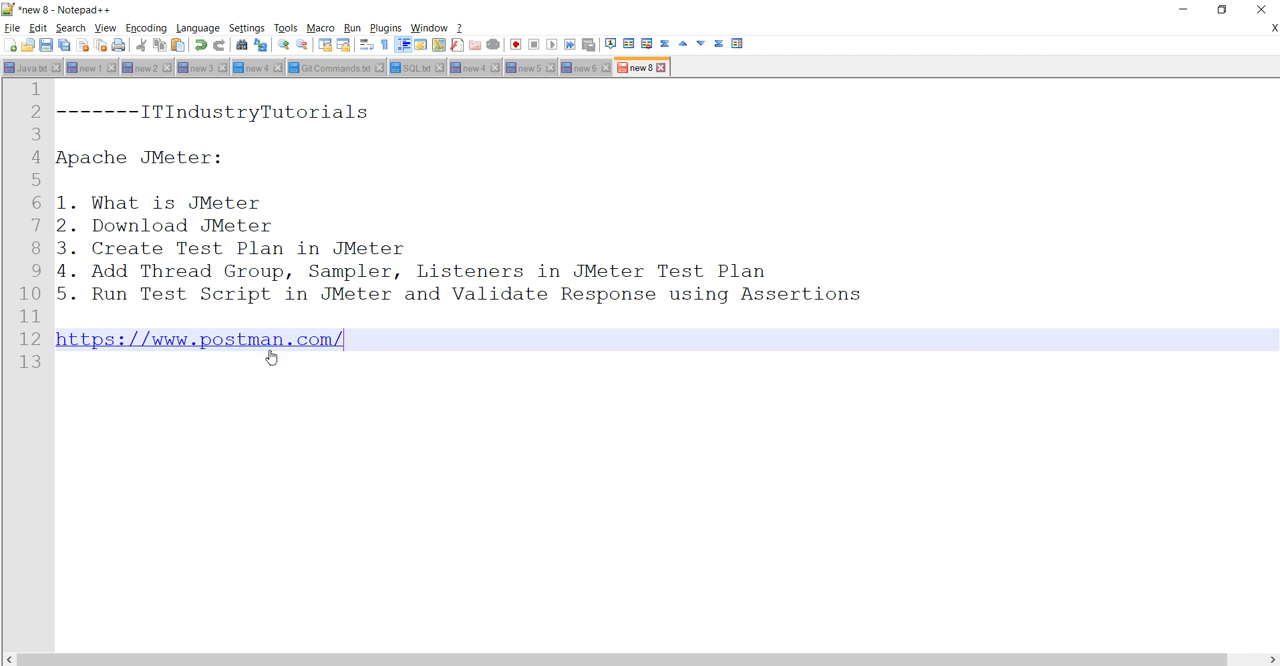
key("alt+Tab")
left_click(682, 288)
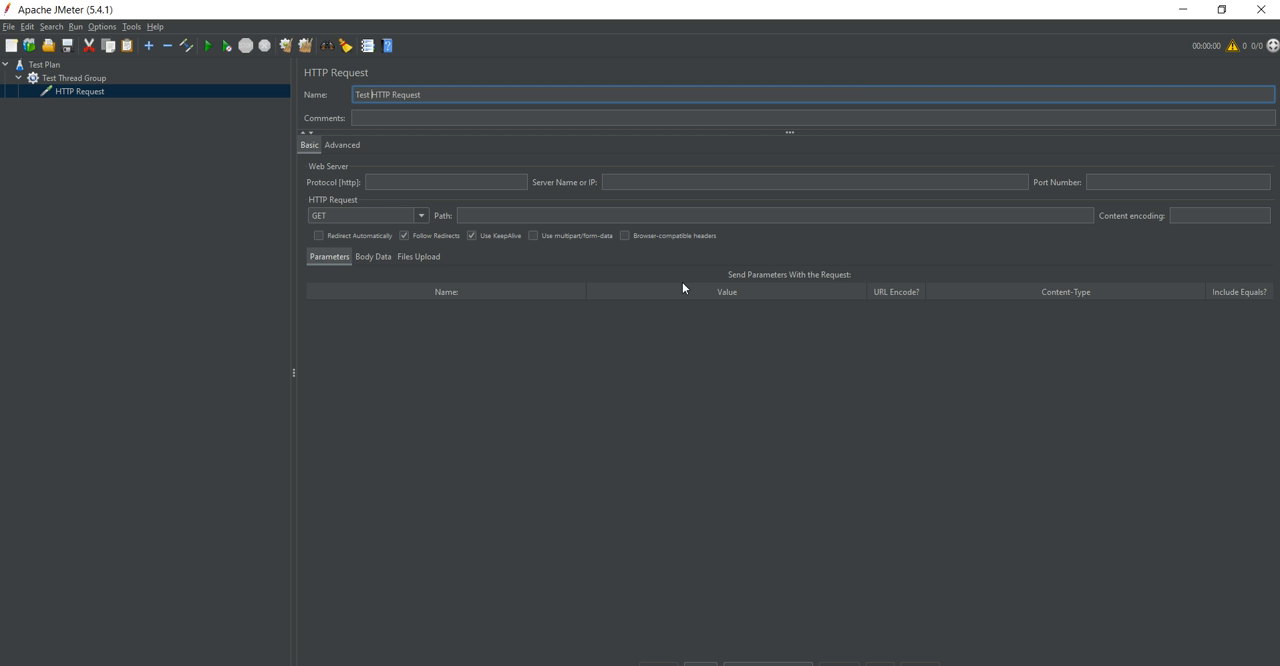
left_click(409, 186)
type("http")
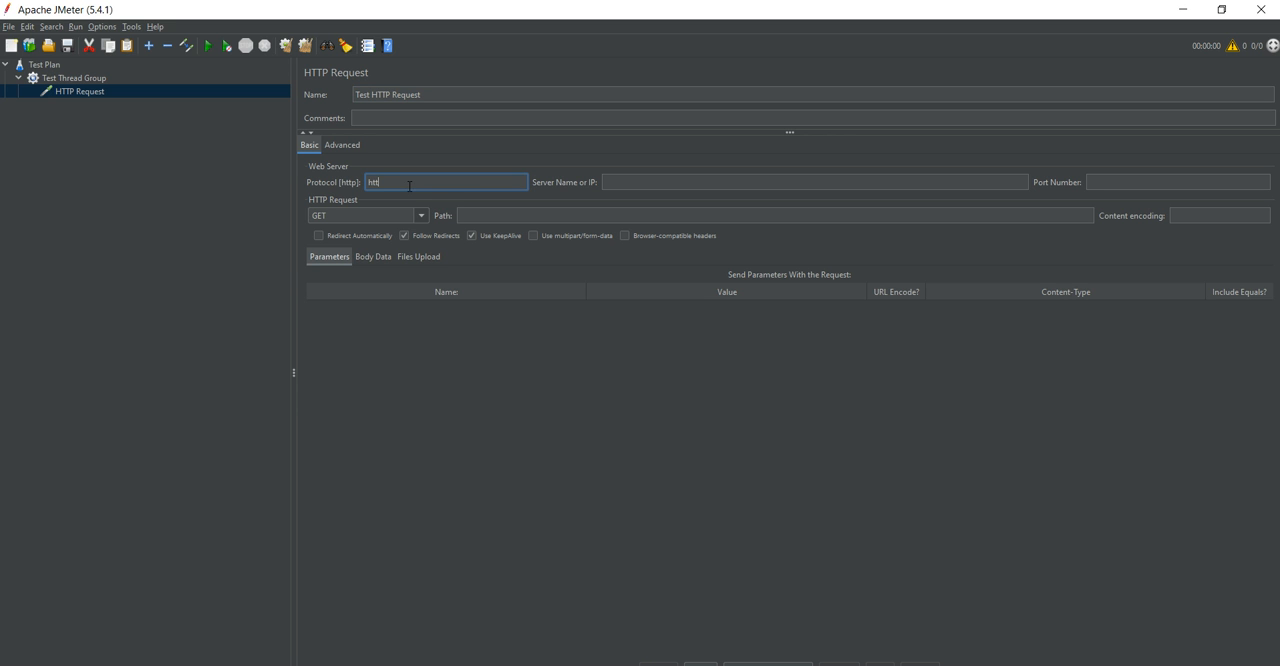
type("s")
left_click(637, 184)
key("alt+Tab")
left_click_drag(348, 340, 152, 340)
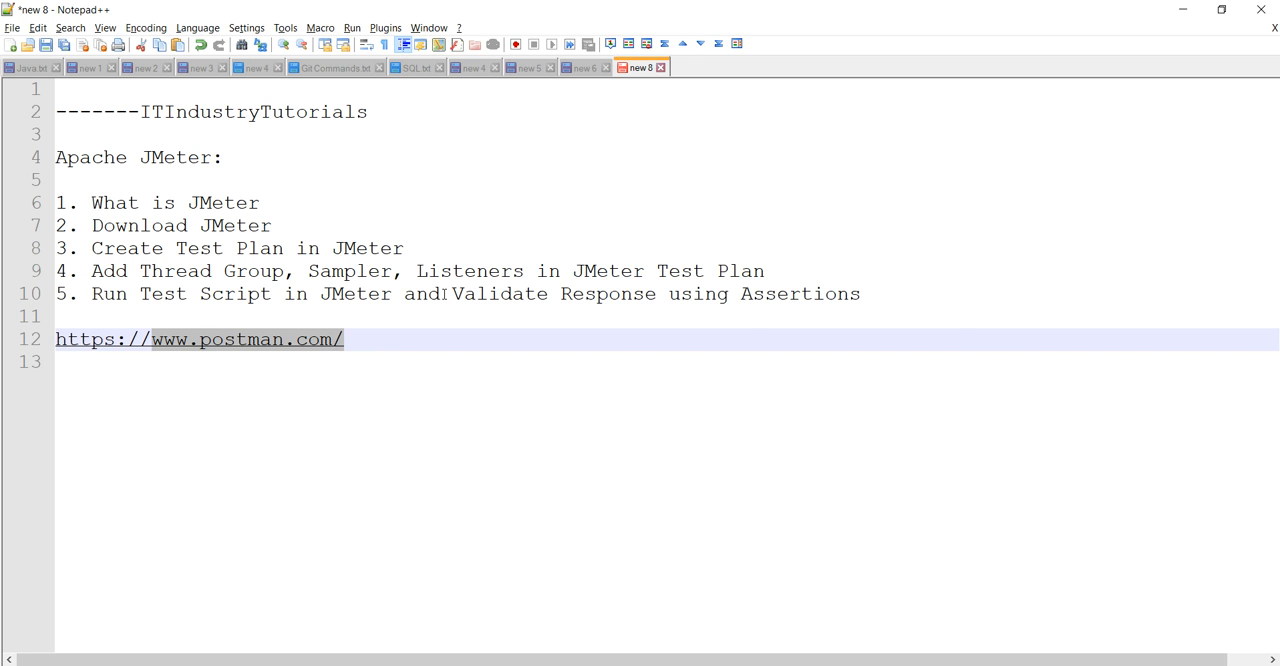
key("ctrl+c")
key("alt+Tab")
key("ctrl+v")
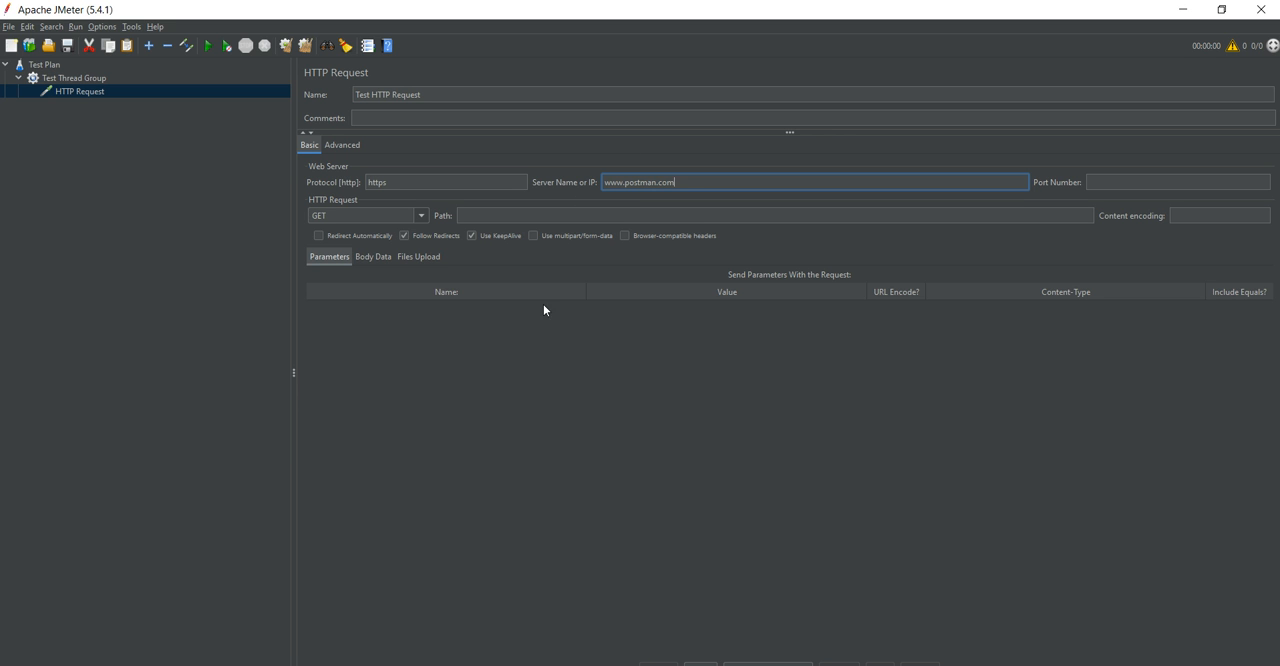
Examine the HTTP request's available methods, its advanced settings, and its protocol, server name and port number fields.
left_click(315, 215)
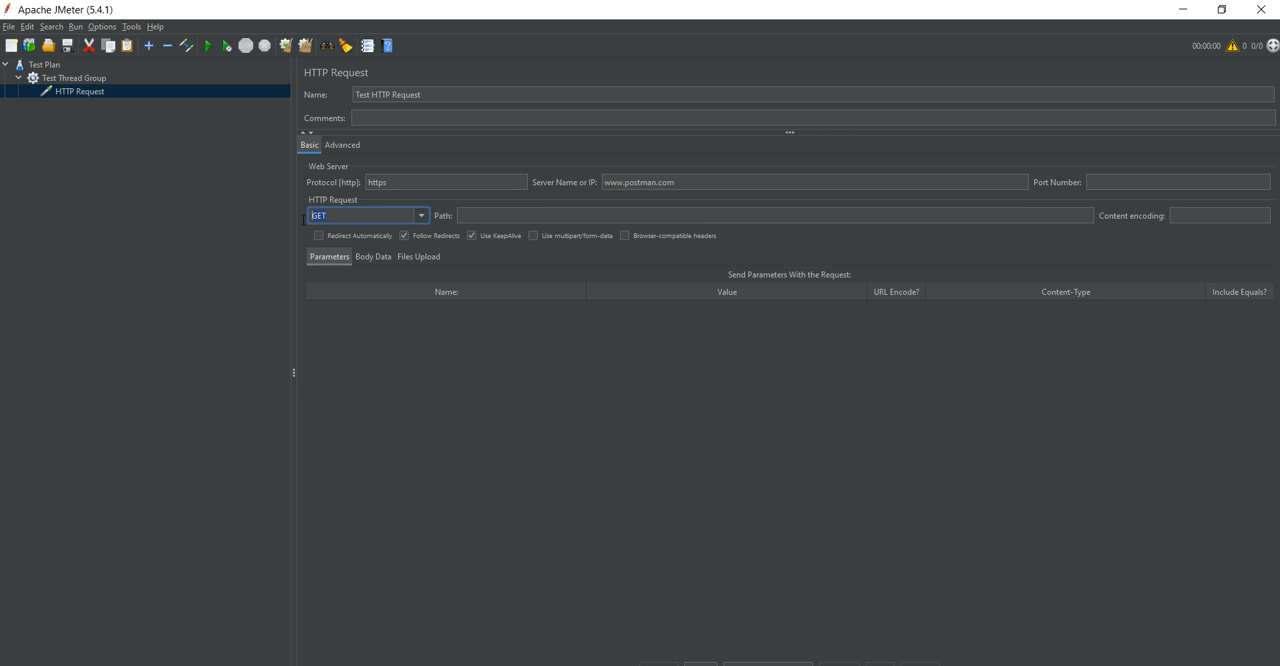
left_click(421, 216)
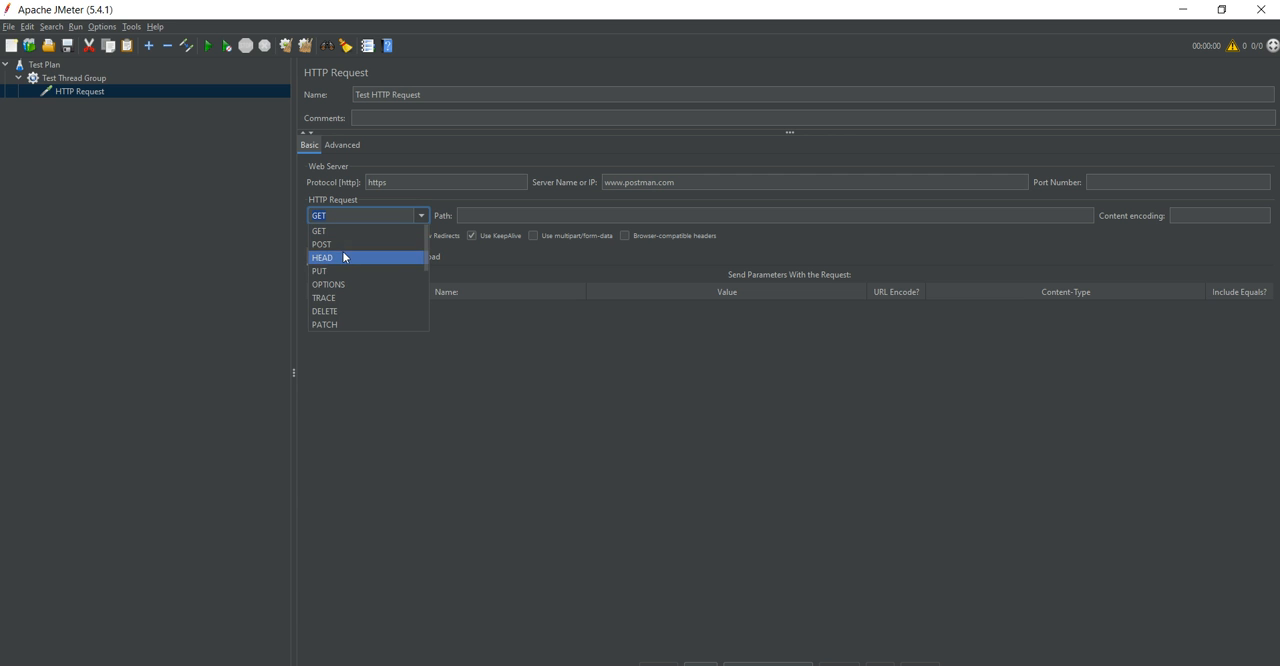
left_click(469, 376)
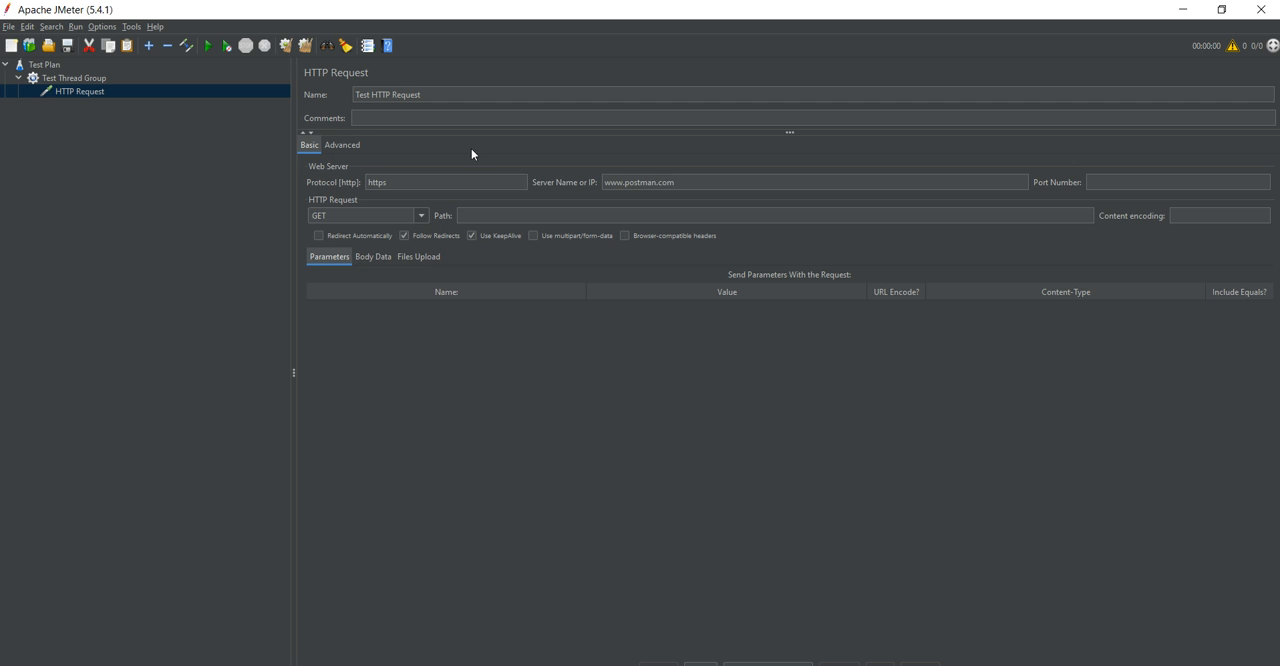
left_click(340, 145)
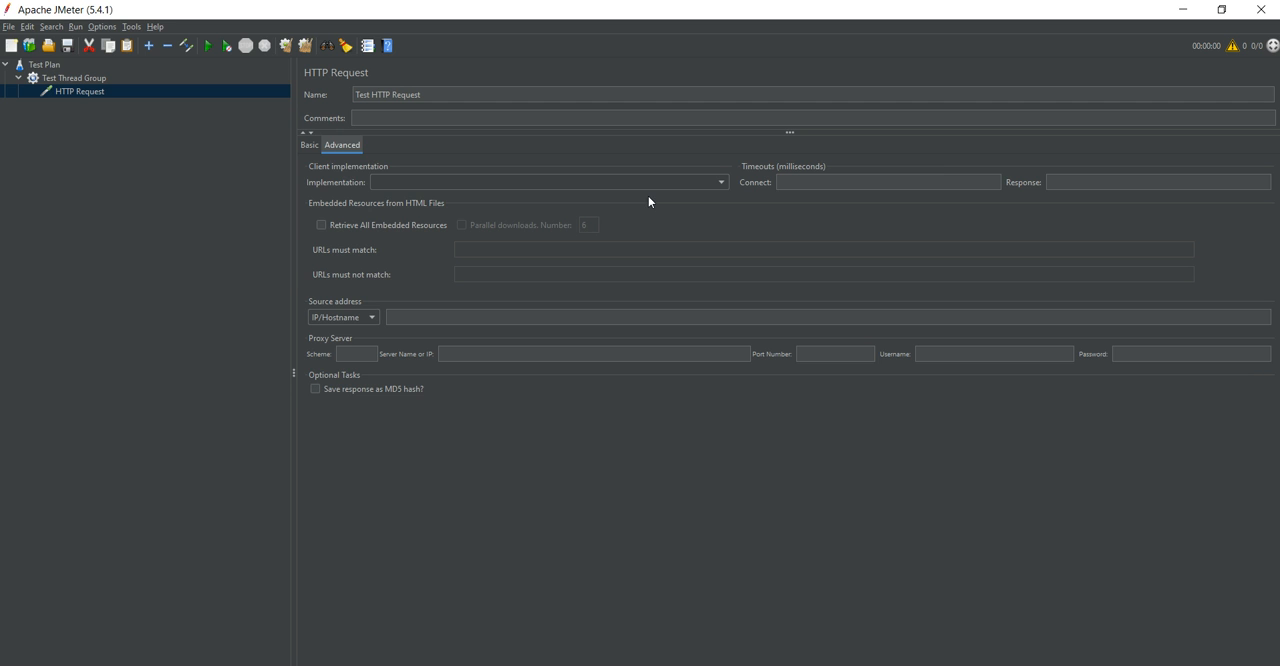
left_click(308, 145)
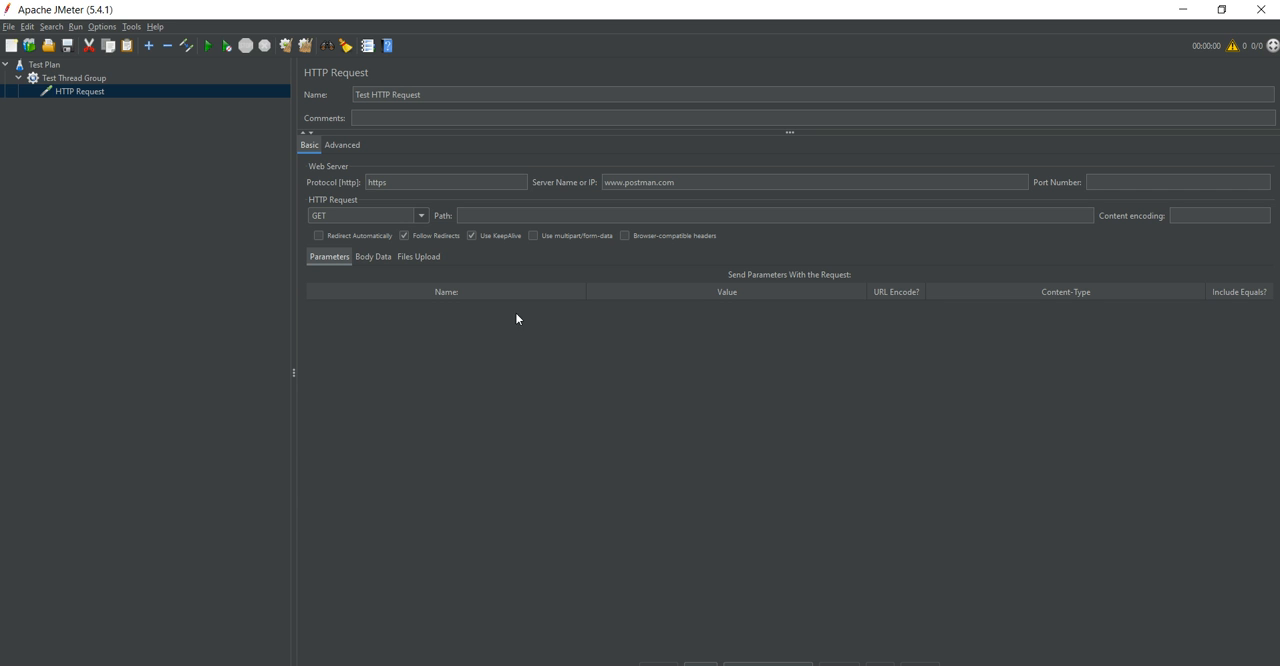
left_click(411, 192)
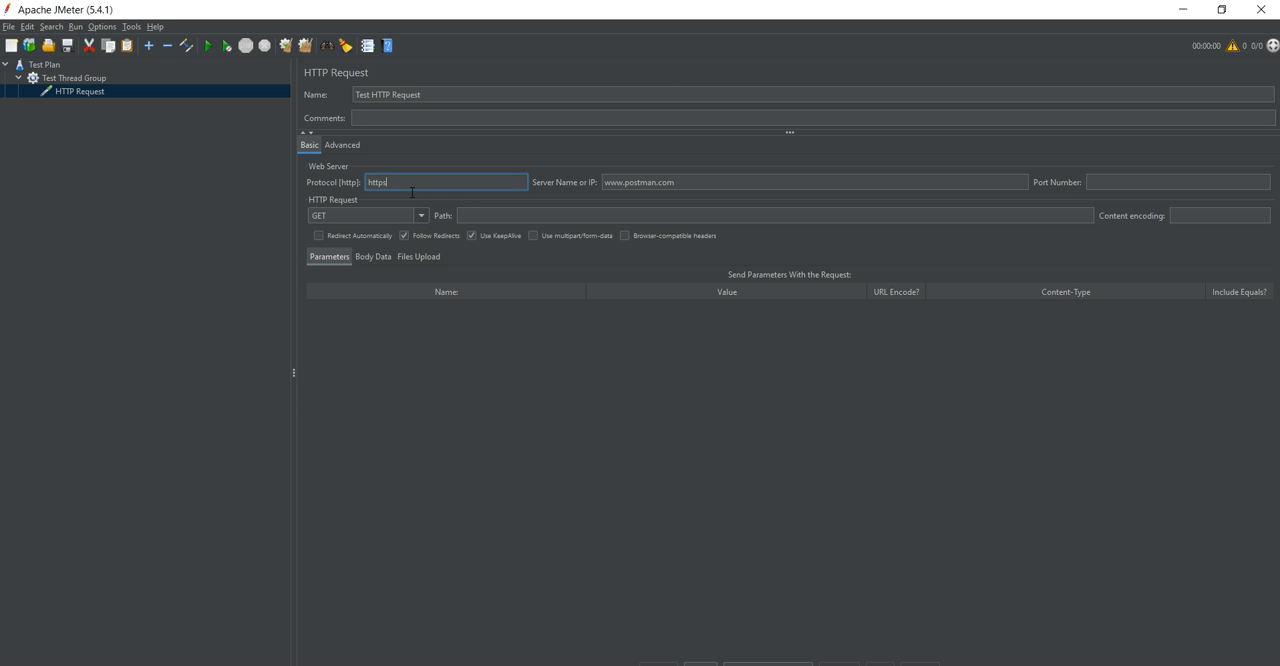
left_click(689, 187)
left_click(1143, 187)
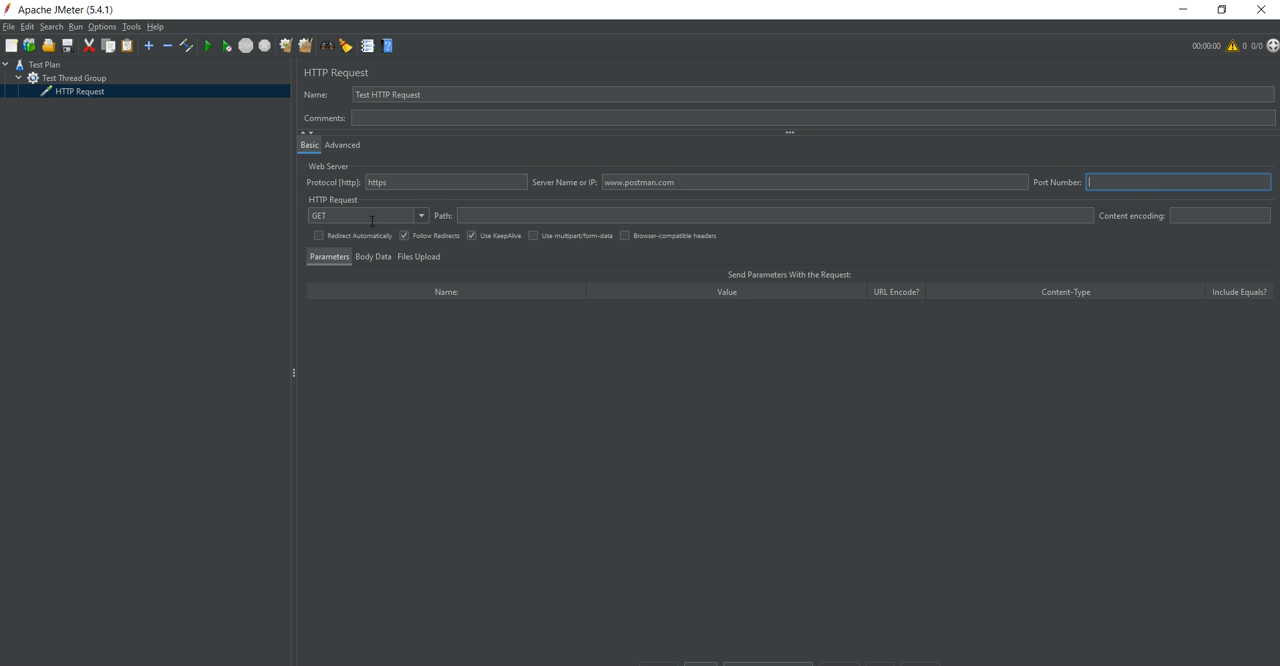
Open Postman's Sign In page in Chrome and try copying its login path into the HTTP request's path in JMeter.
left_click(531, 216)
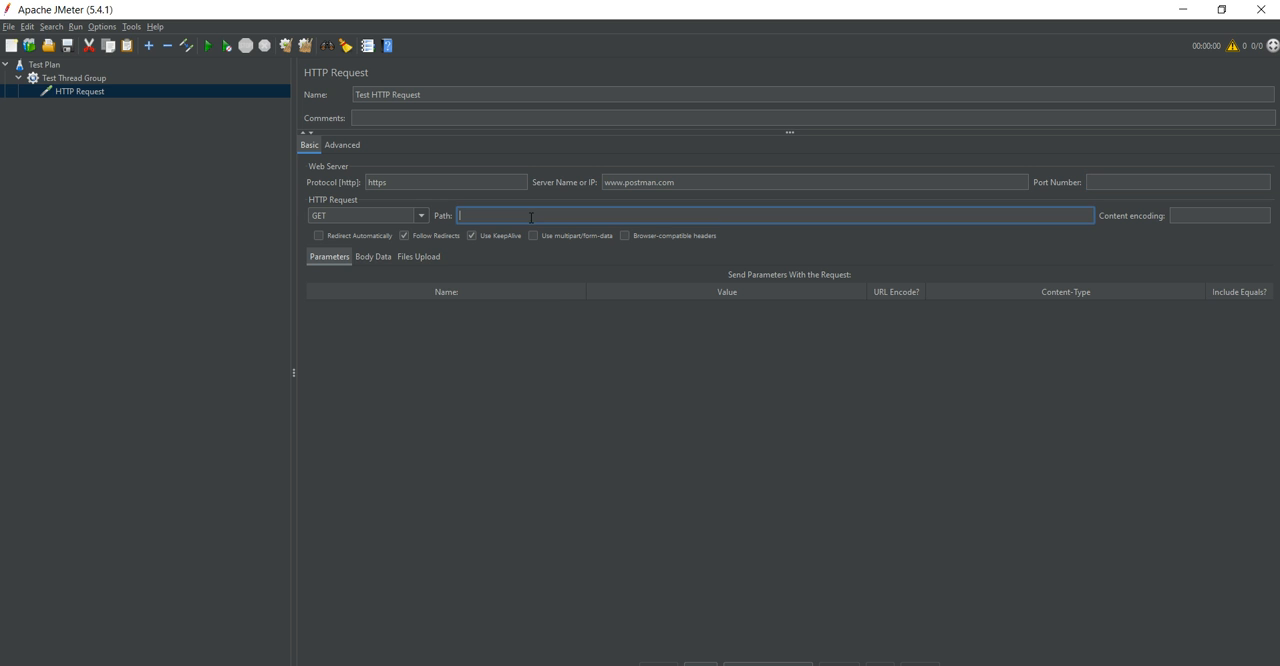
key("alt+Tab")
key("alt+Tab")
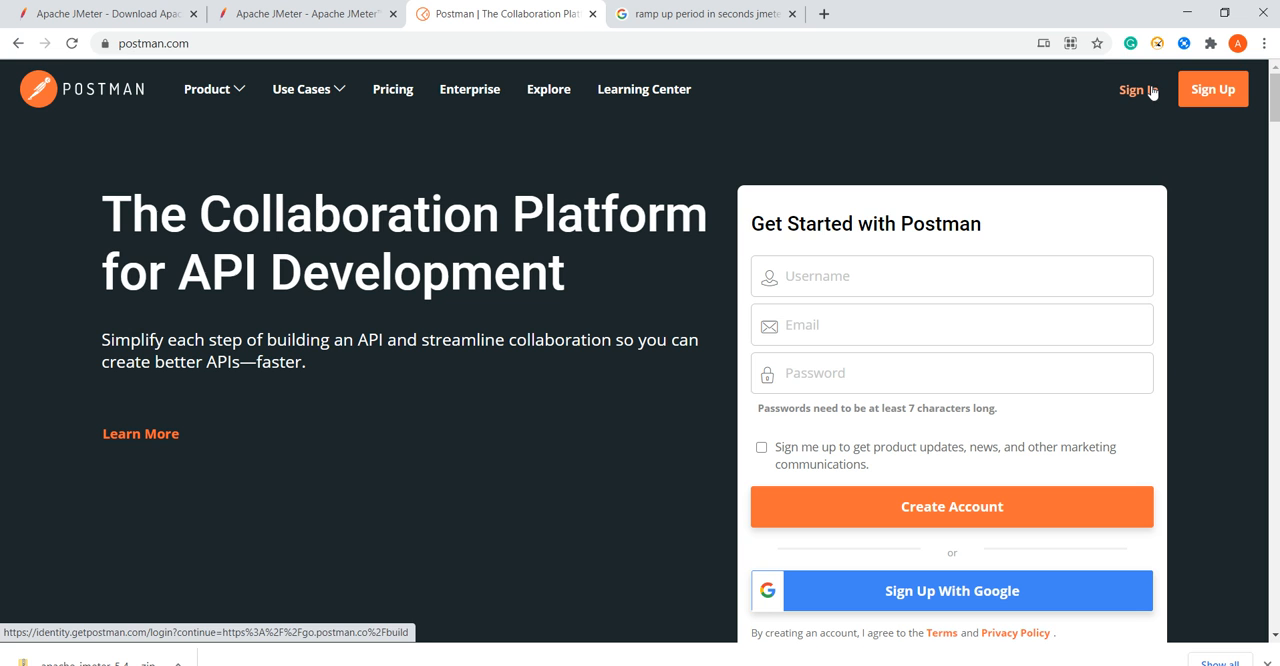
left_click(72, 44)
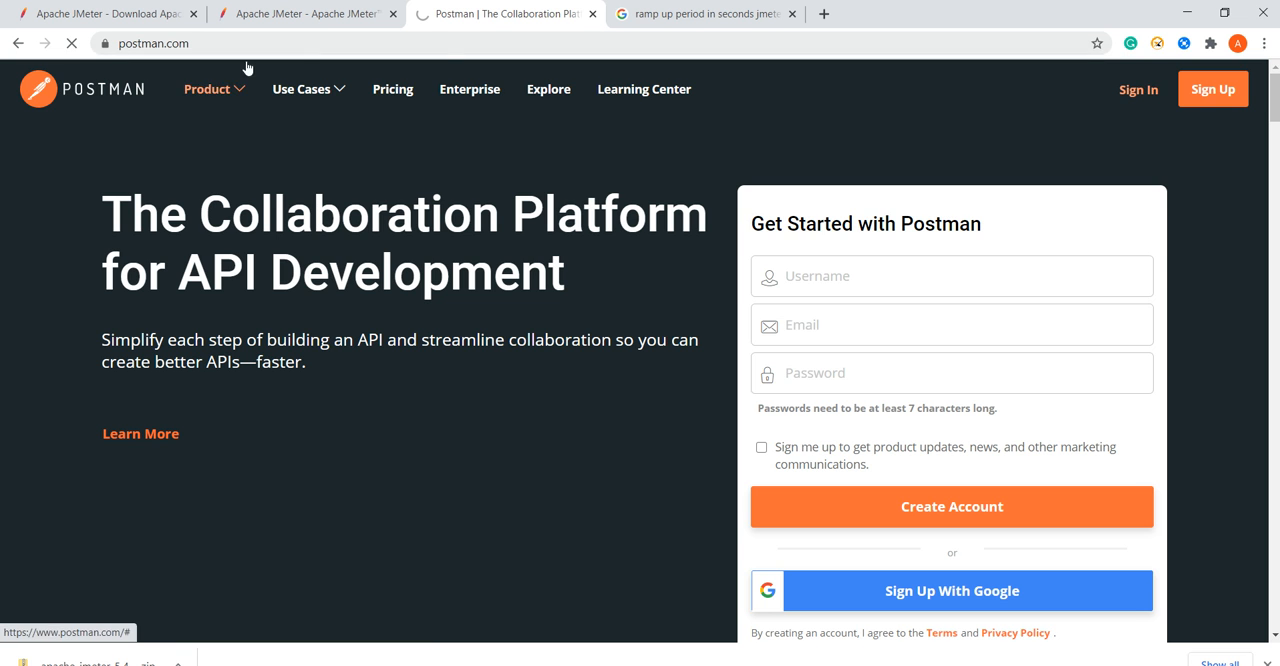
left_click_drag(257, 52, 575, 83)
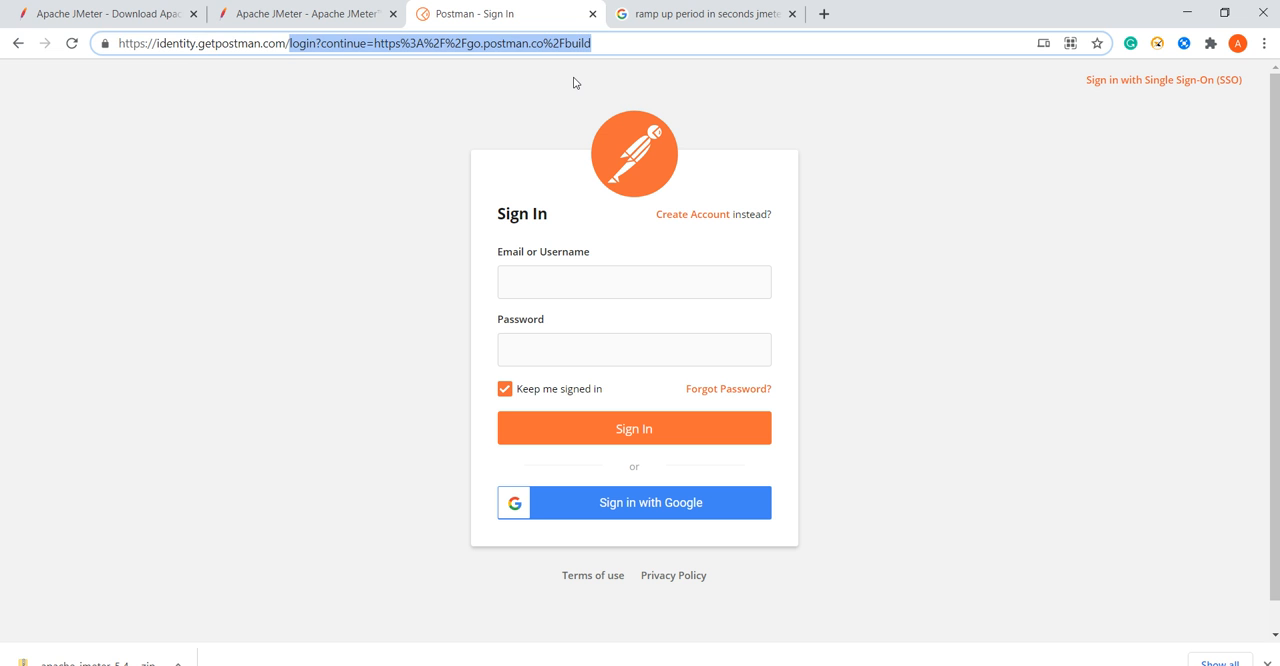
key("ctrl+c")
key("alt+Tab")
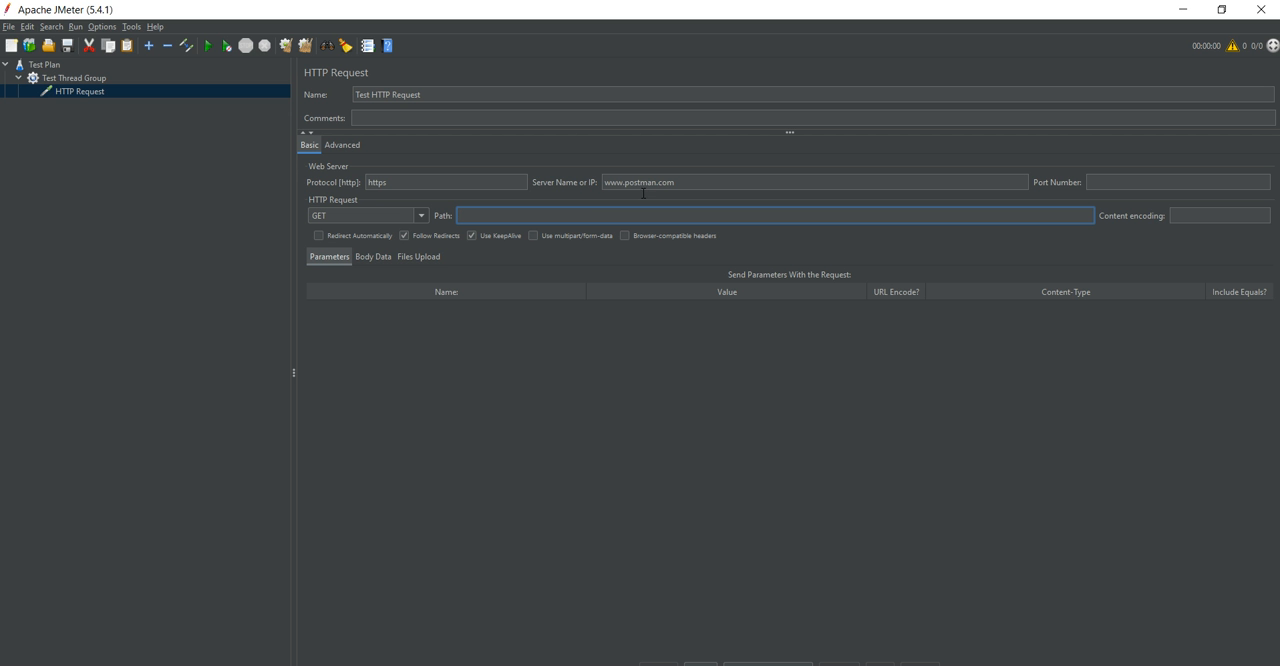
key("ctrl+v")
Clear the HTTP request's path and take Chrome back to the Postman home page before returning to JMeter.
key("ctrl+a")
key("BackSpace")
key("alt+Tab")
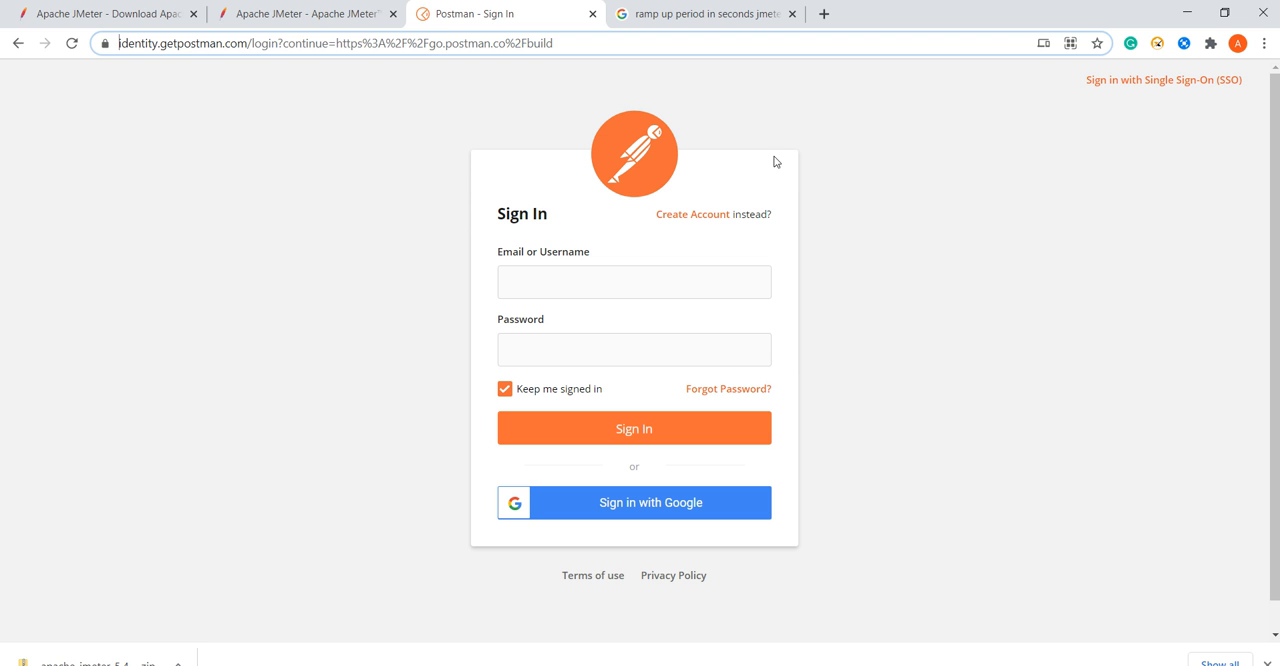
left_click(18, 42)
key("alt+Tab")
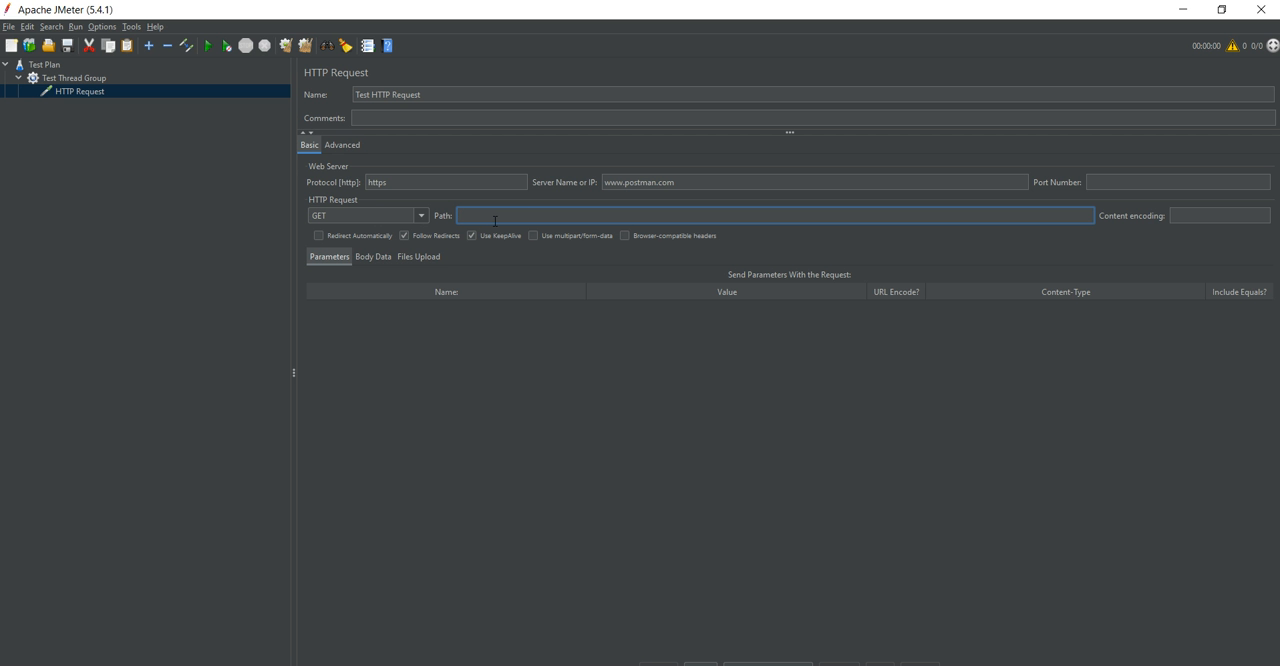
Add a View Results Tree listener under Test HTTP Request.
right_click(91, 89)
mouse_move(117, 101)
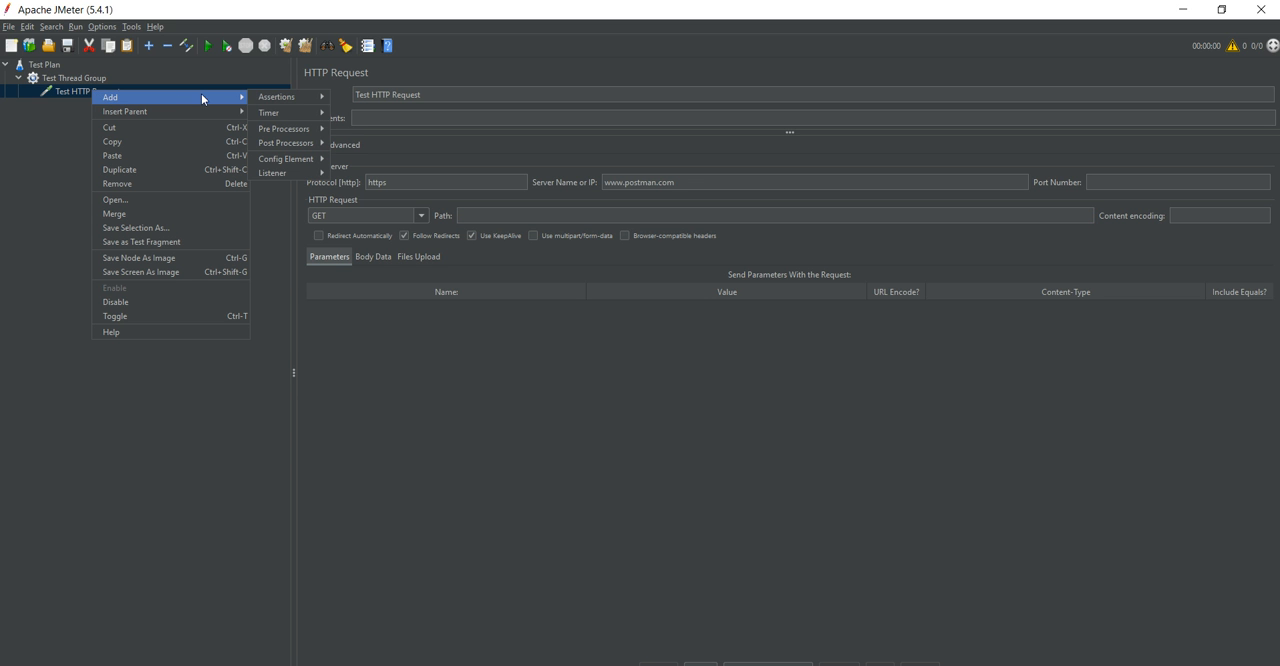
mouse_move(290, 176)
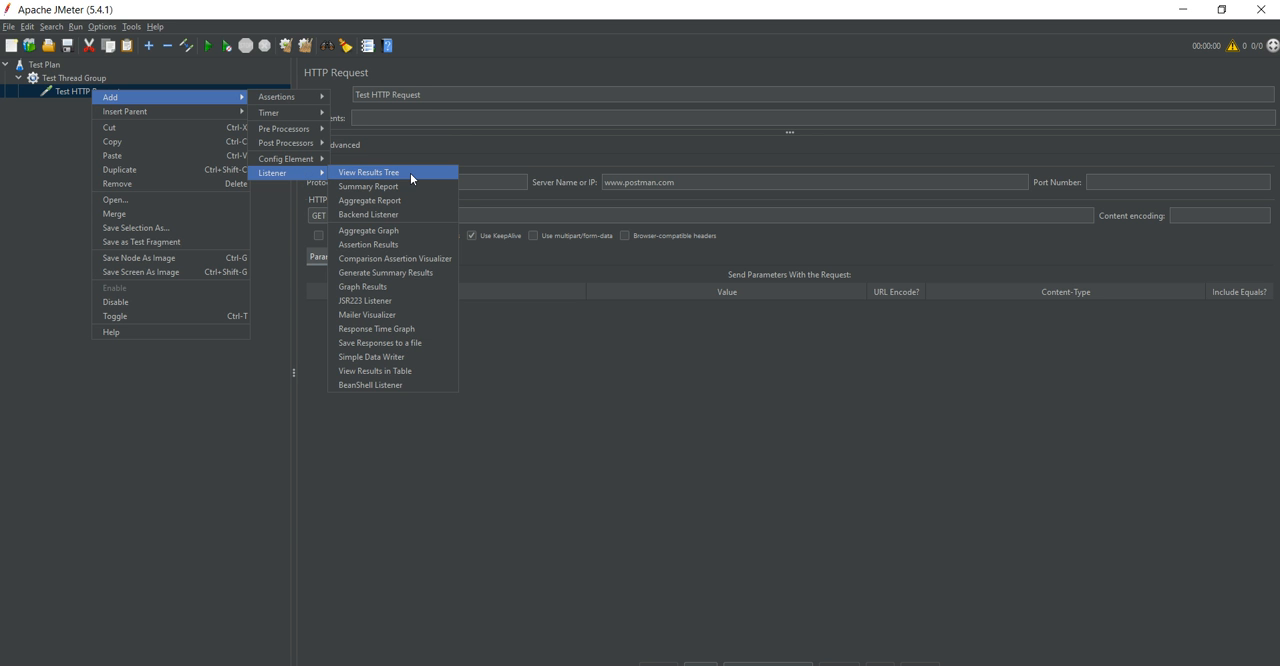
left_click(410, 173)
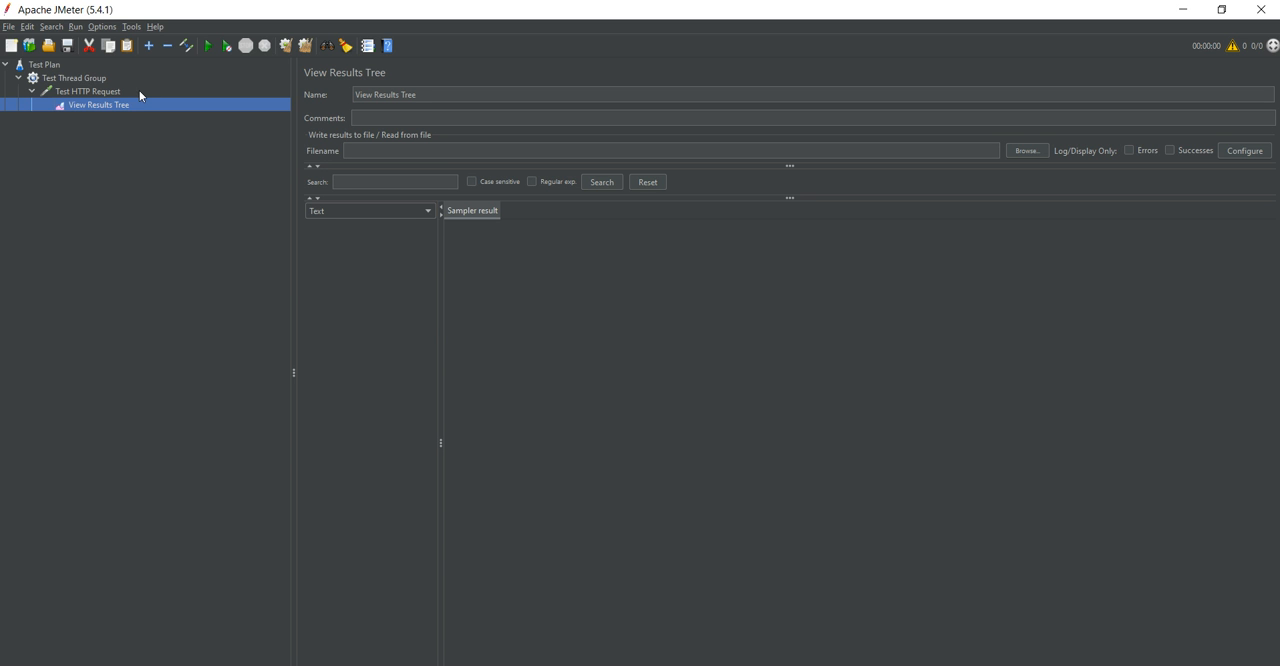
Review the settings of Test Thread Group, Test HTTP Request and the View Results Tree listener.
left_click(75, 79)
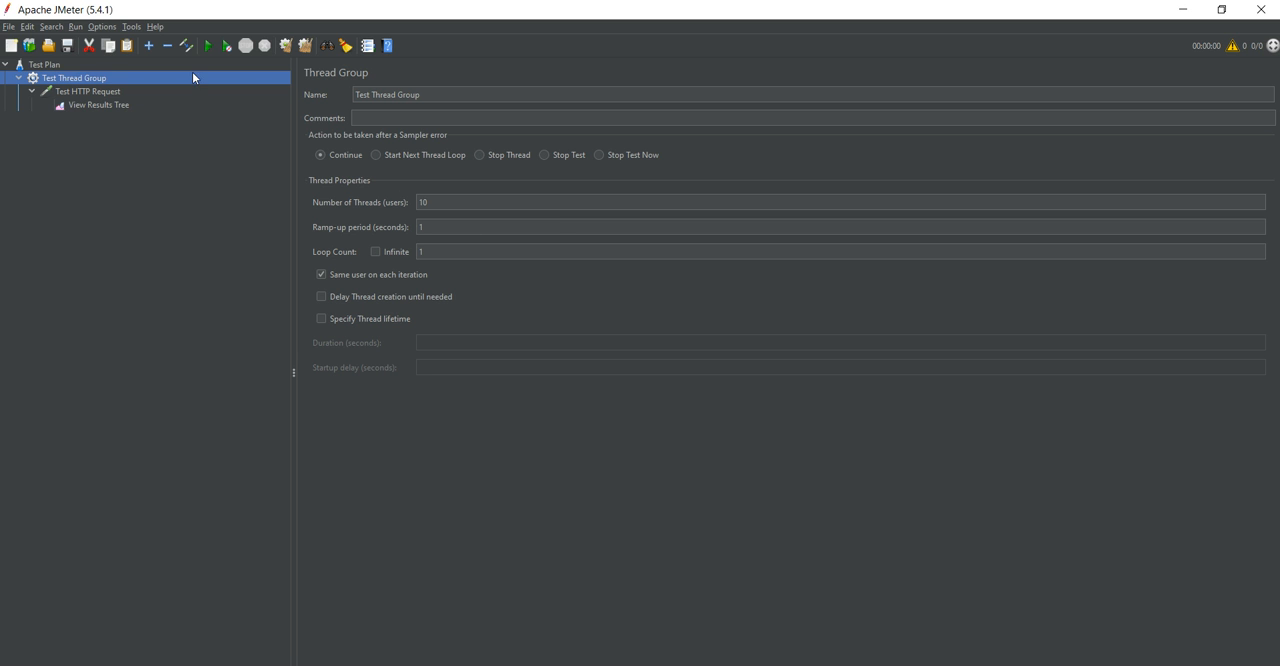
left_click(92, 94)
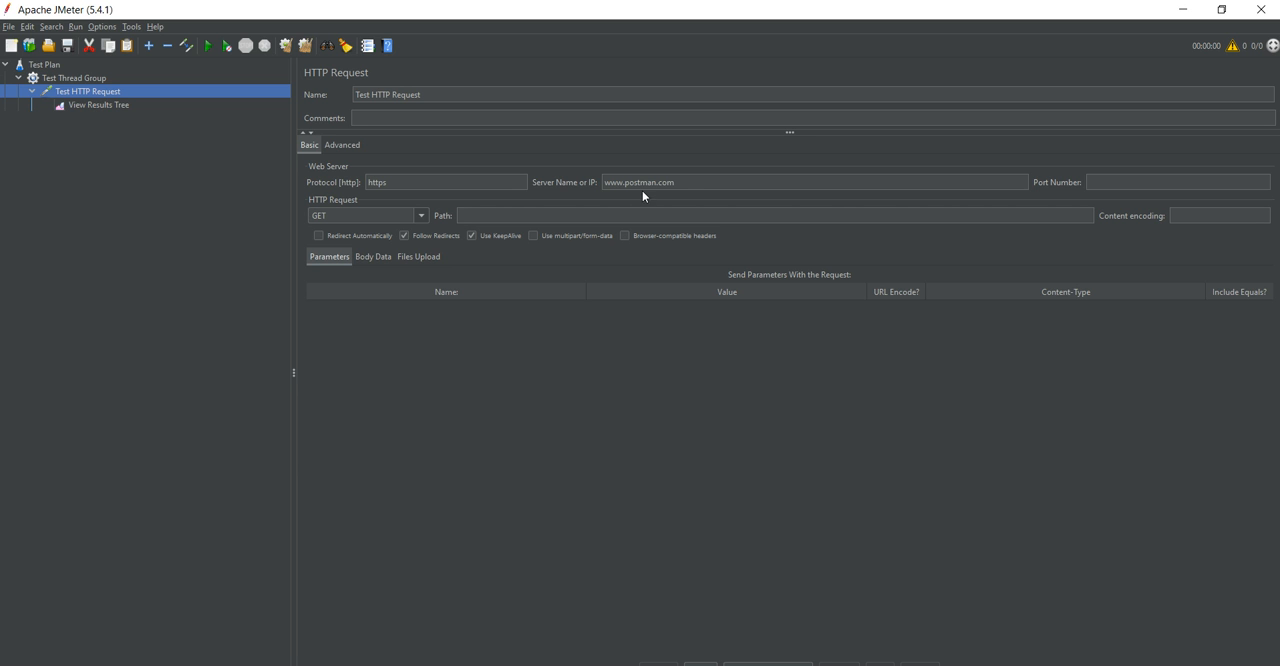
left_click(97, 106)
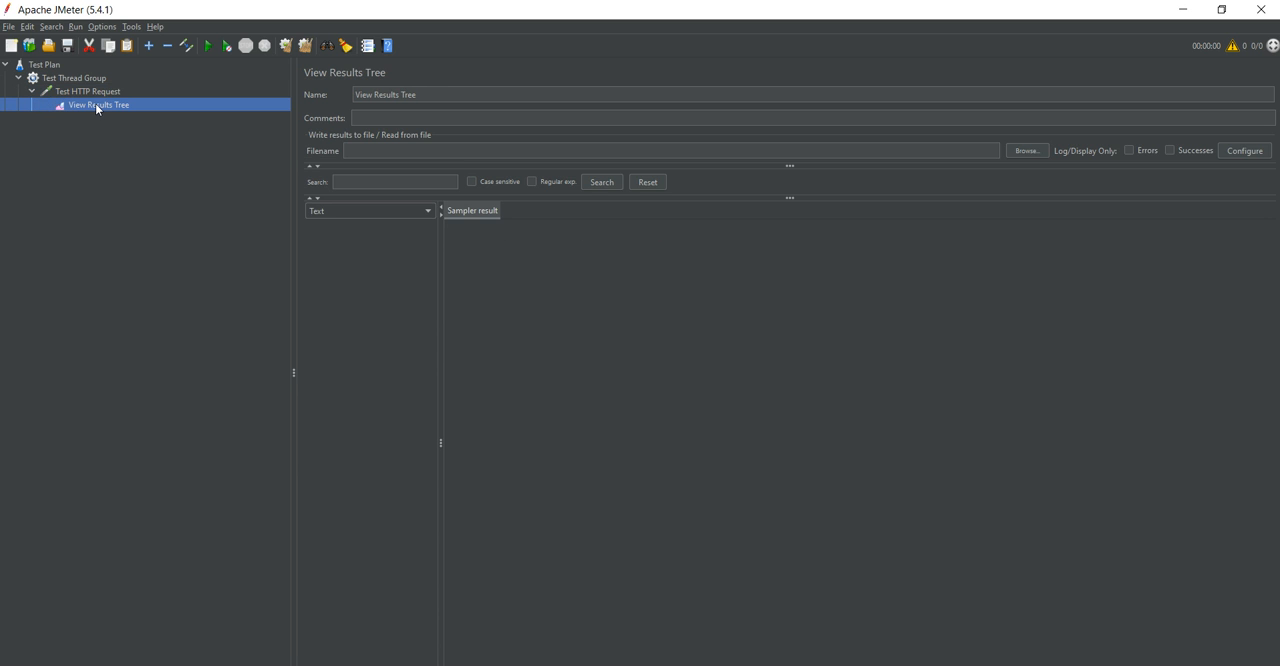
Start the test and accept saving the plan first, as View Results Tree.jmx in the personal user folder.
left_click(209, 47)
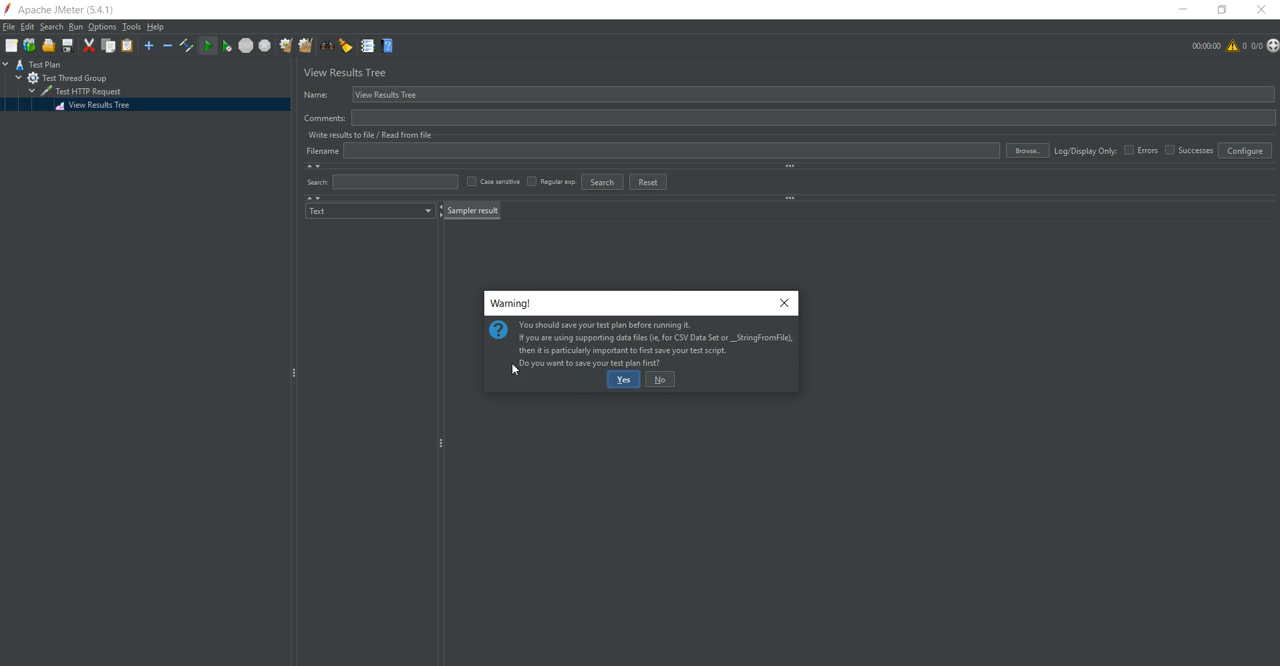
left_click(623, 380)
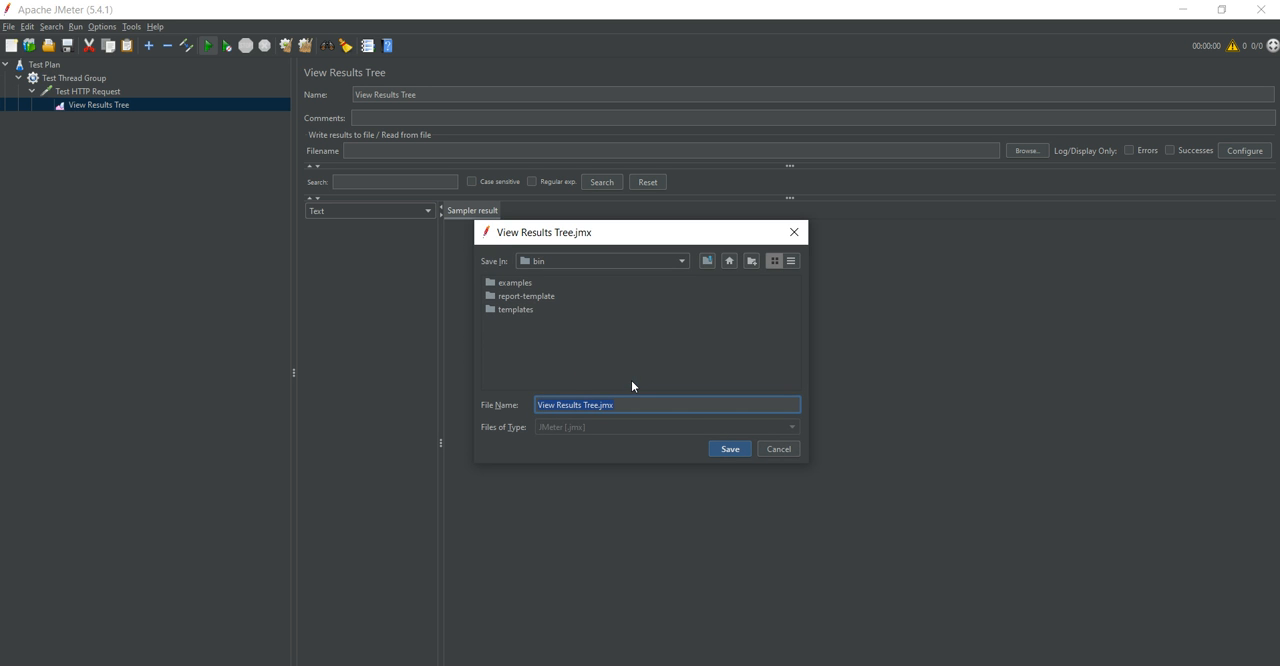
left_click(707, 262)
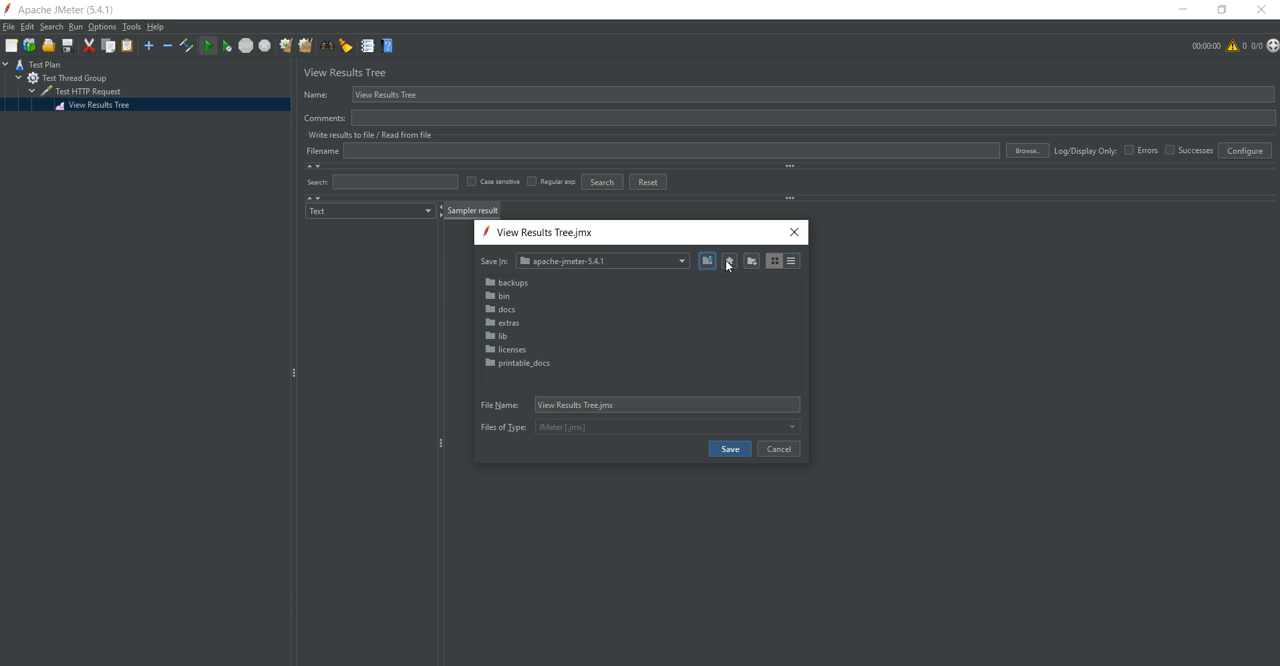
left_click(729, 261)
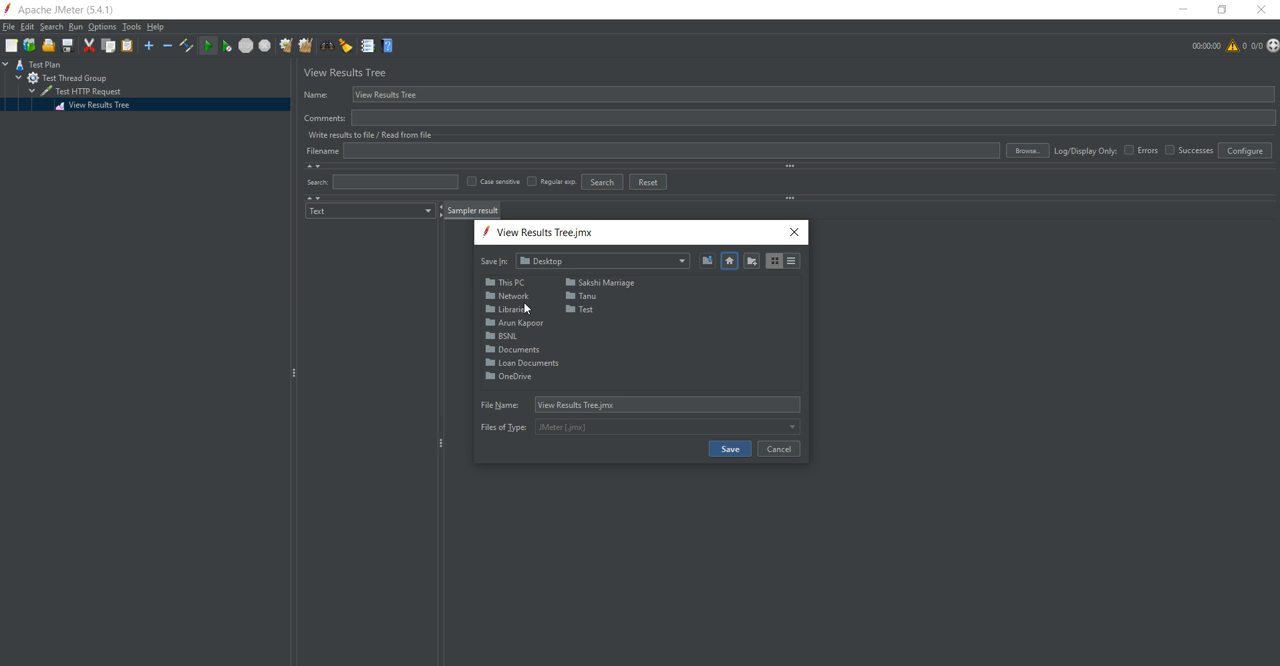
double_click(512, 324)
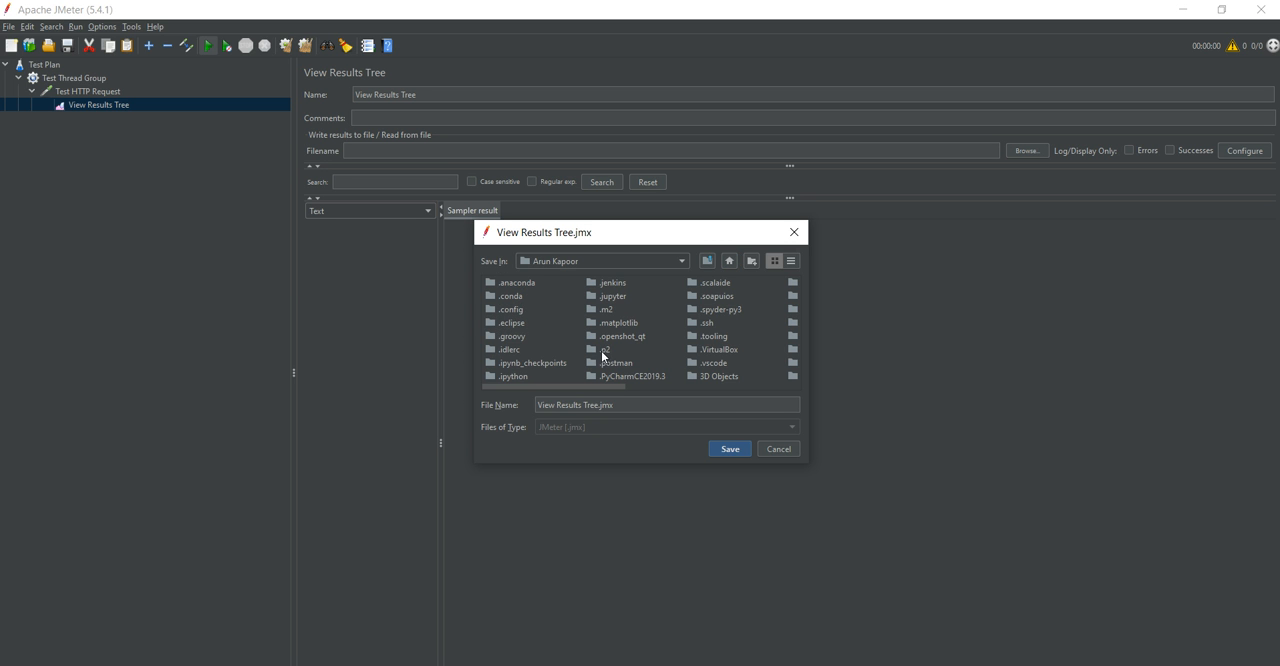
left_click(731, 448)
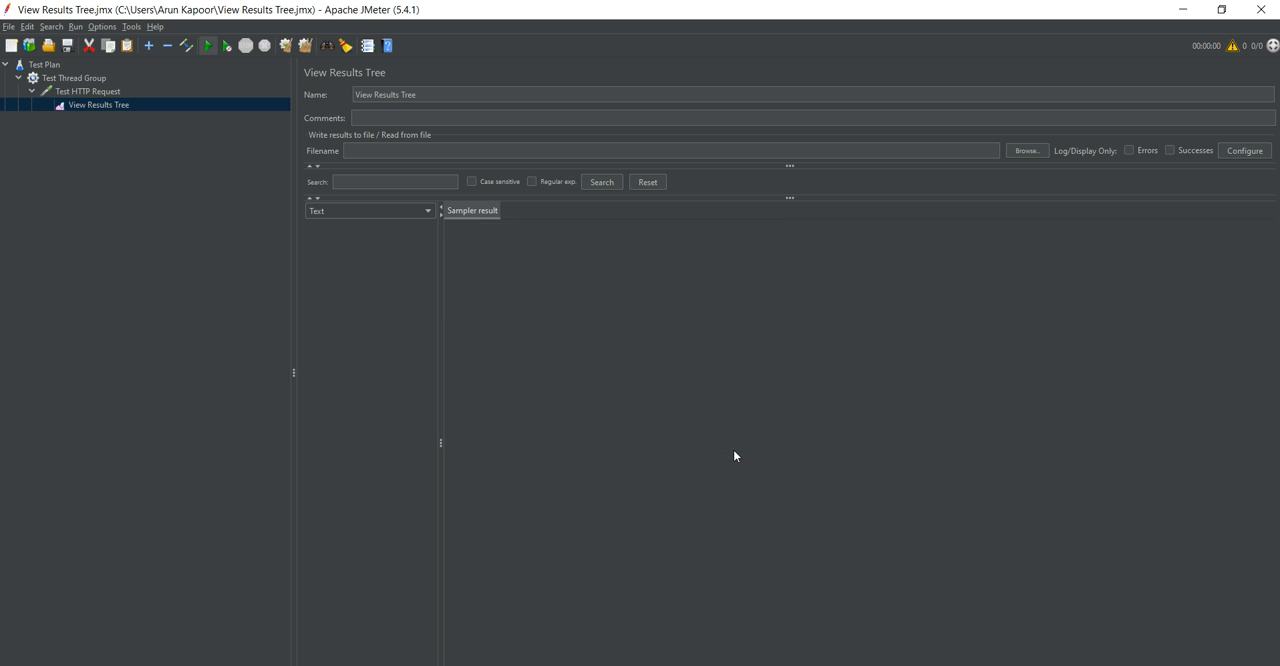
Run the saved test plan and open the first Test HTTP Request entry's sampler result.
left_click(208, 46)
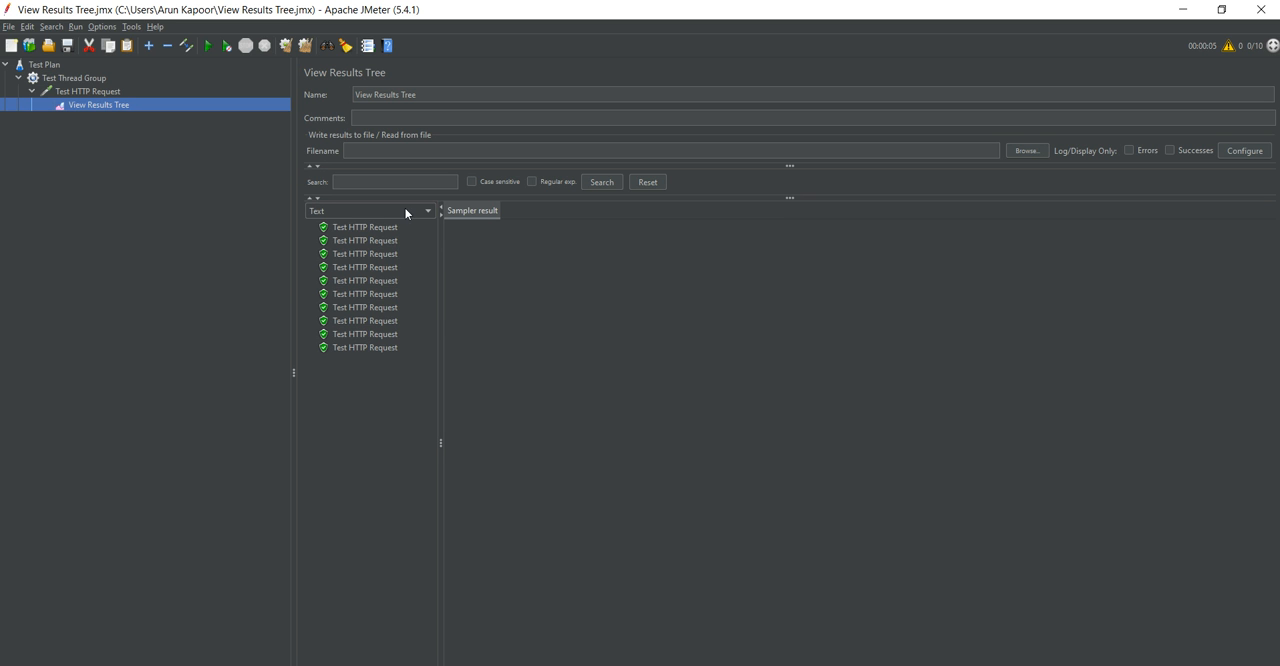
left_click(367, 227)
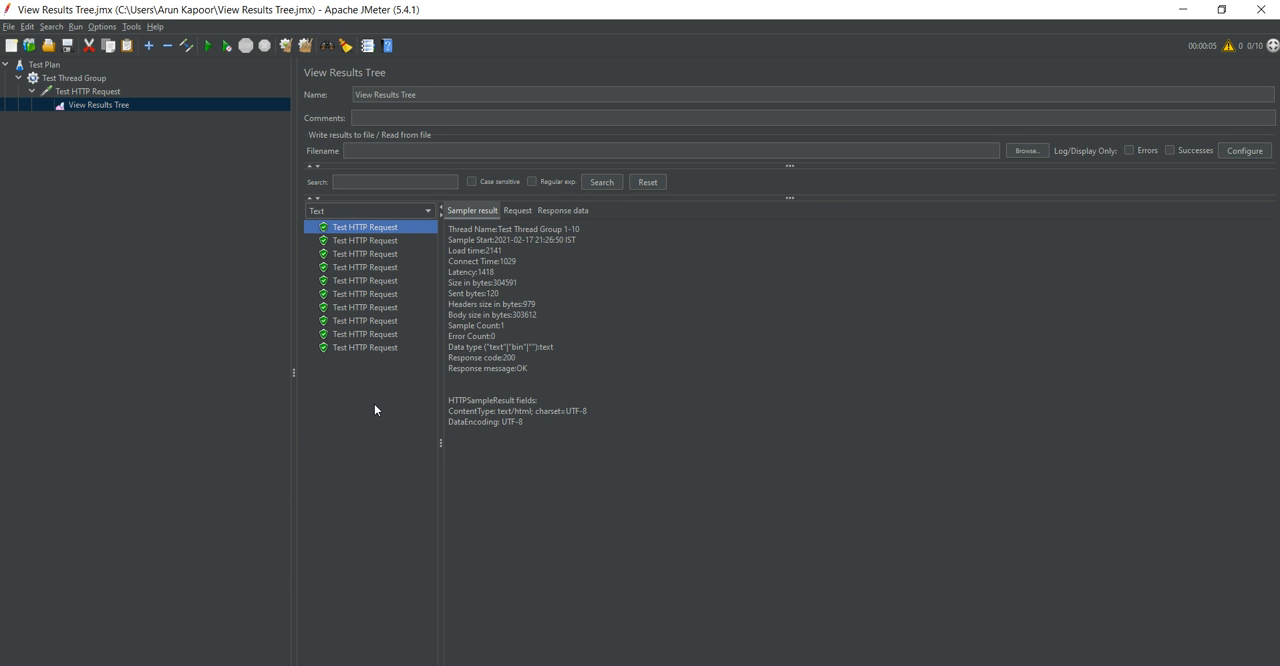
Compare the first two Test HTTP Request sampler results, and examine the first entry's request body and response body.
left_click(381, 241)
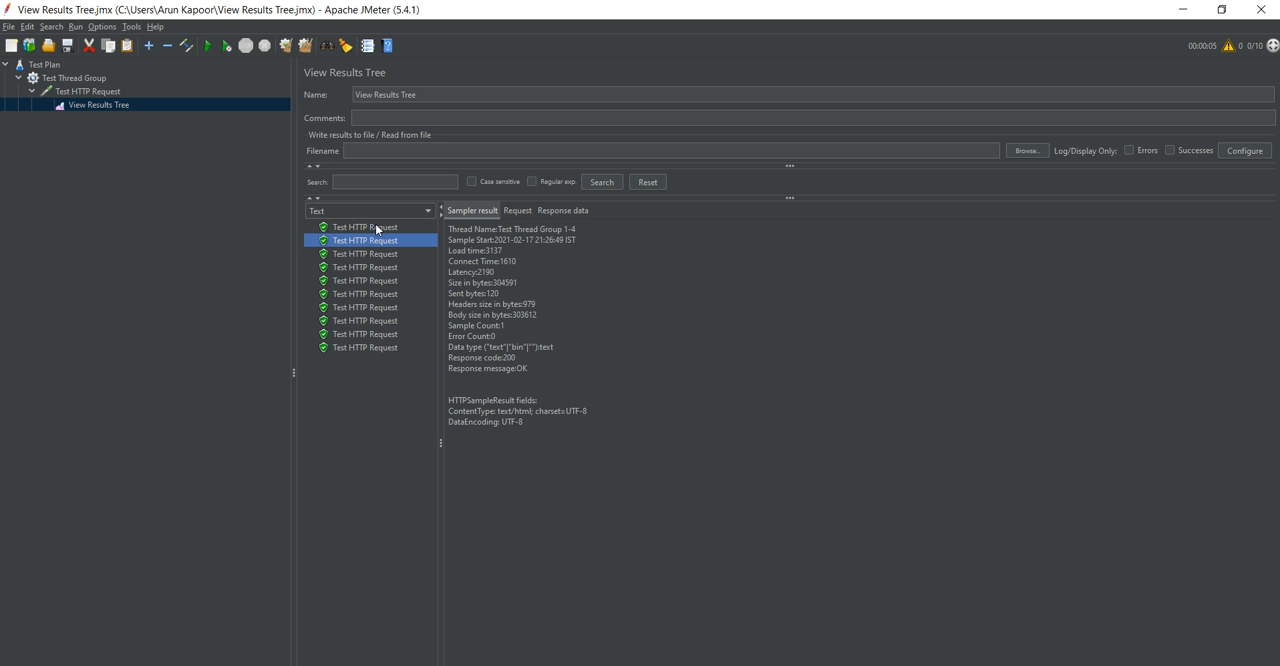
left_click(376, 228)
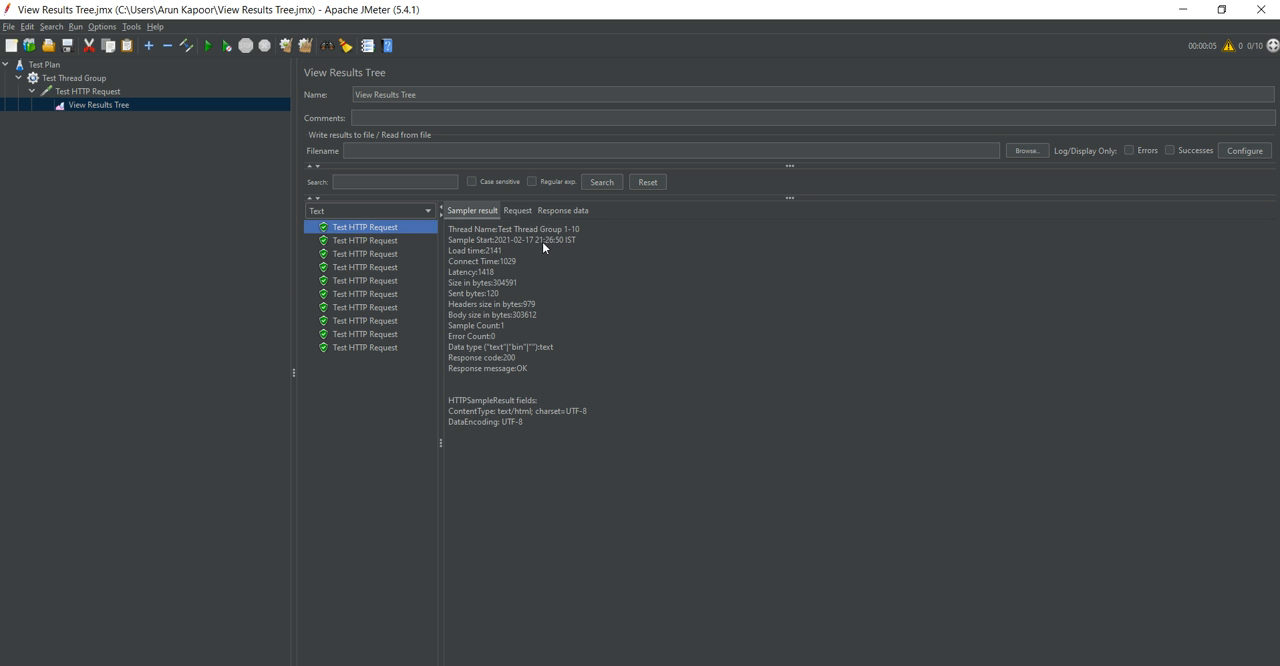
left_click(520, 211)
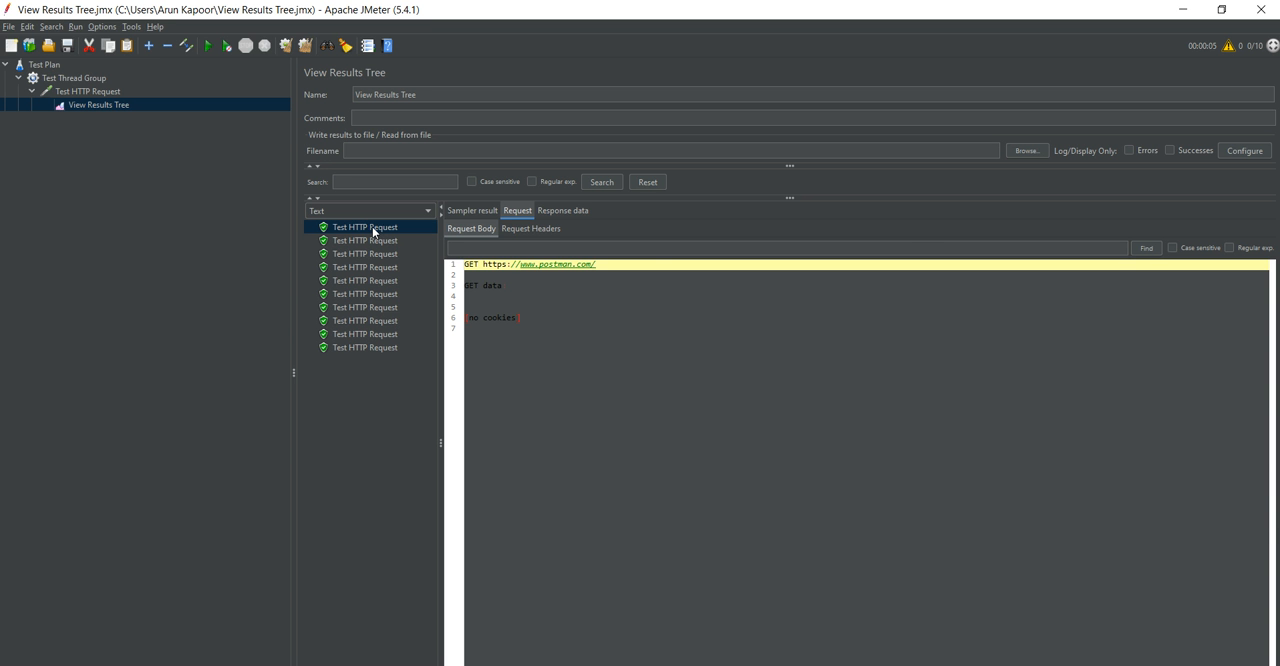
left_click(550, 210)
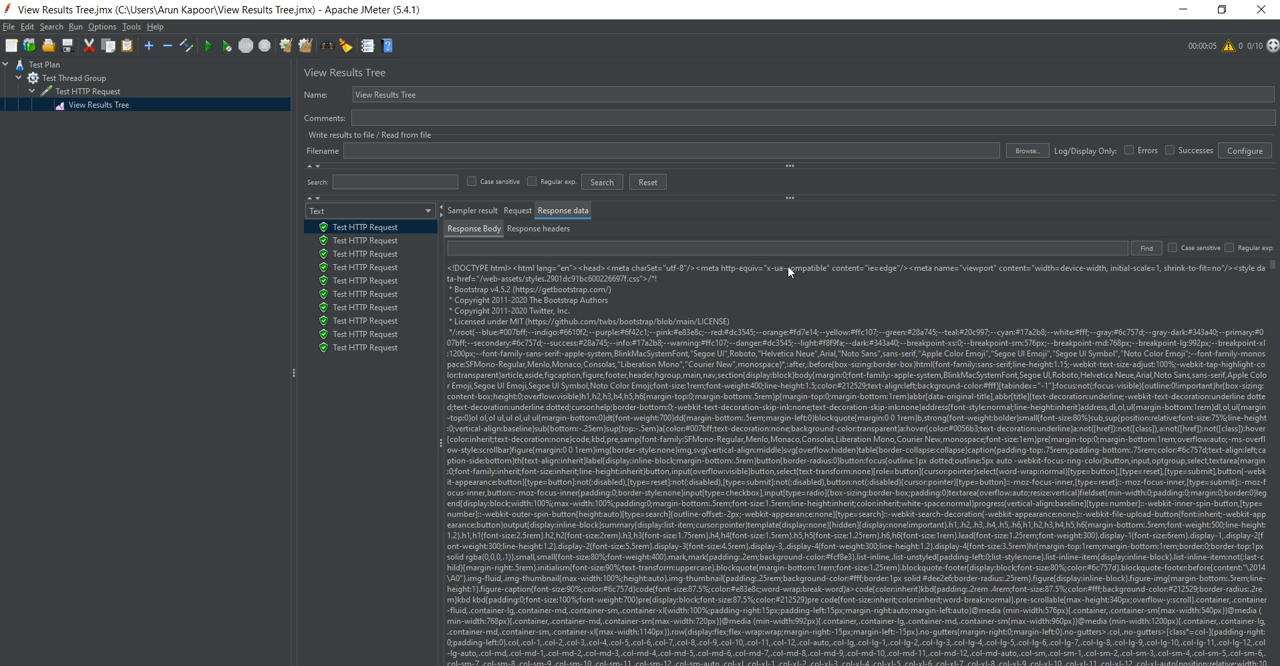
Switch to Chrome, inspect the Postman home page's HTML in the developer tools, and return to JMeter.
key("alt+Tab")
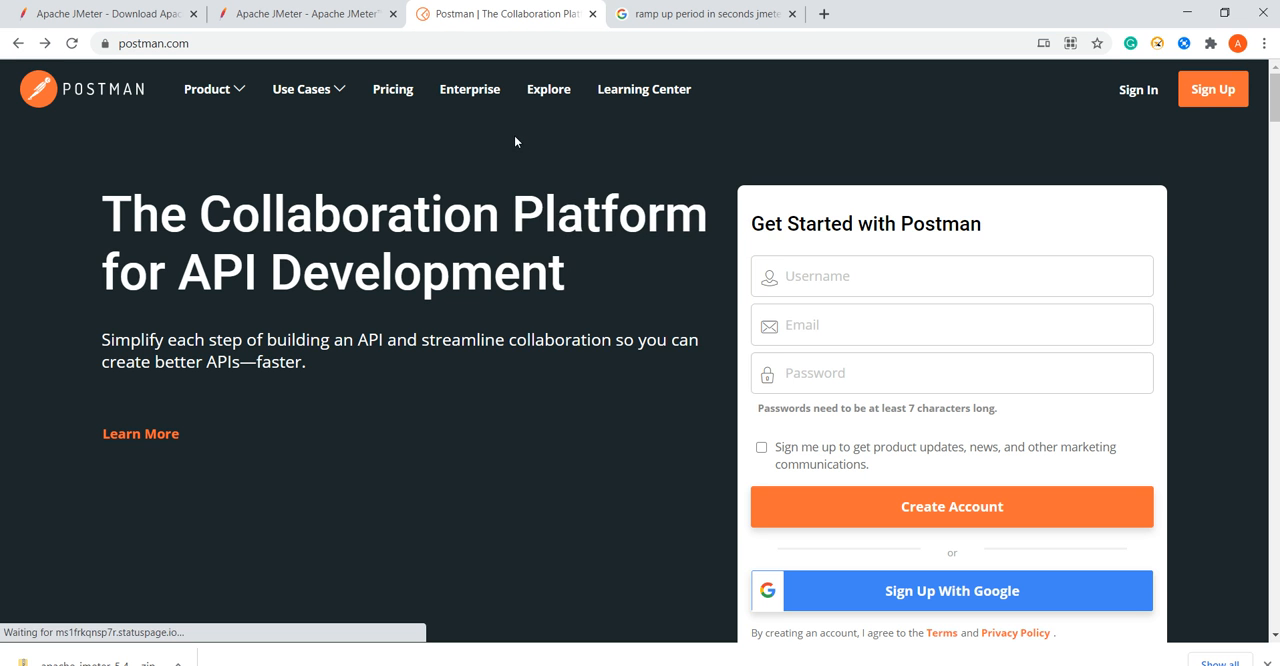
right_click(514, 135)
left_click(561, 408)
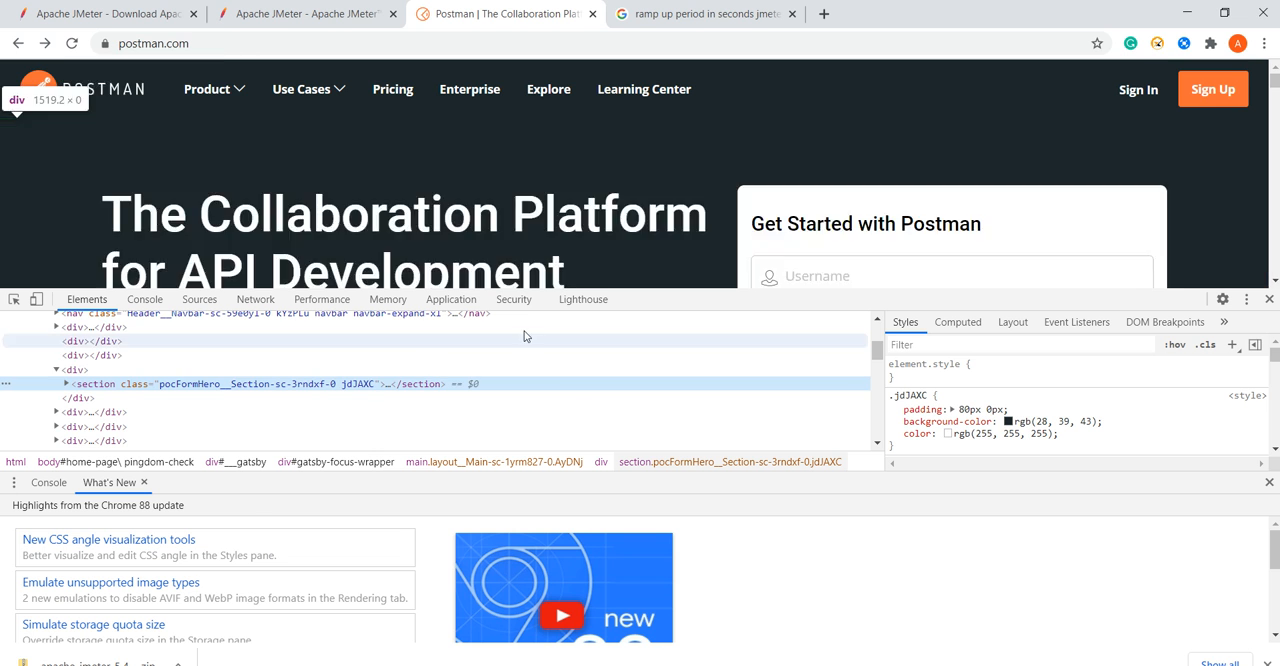
left_click(1187, 13)
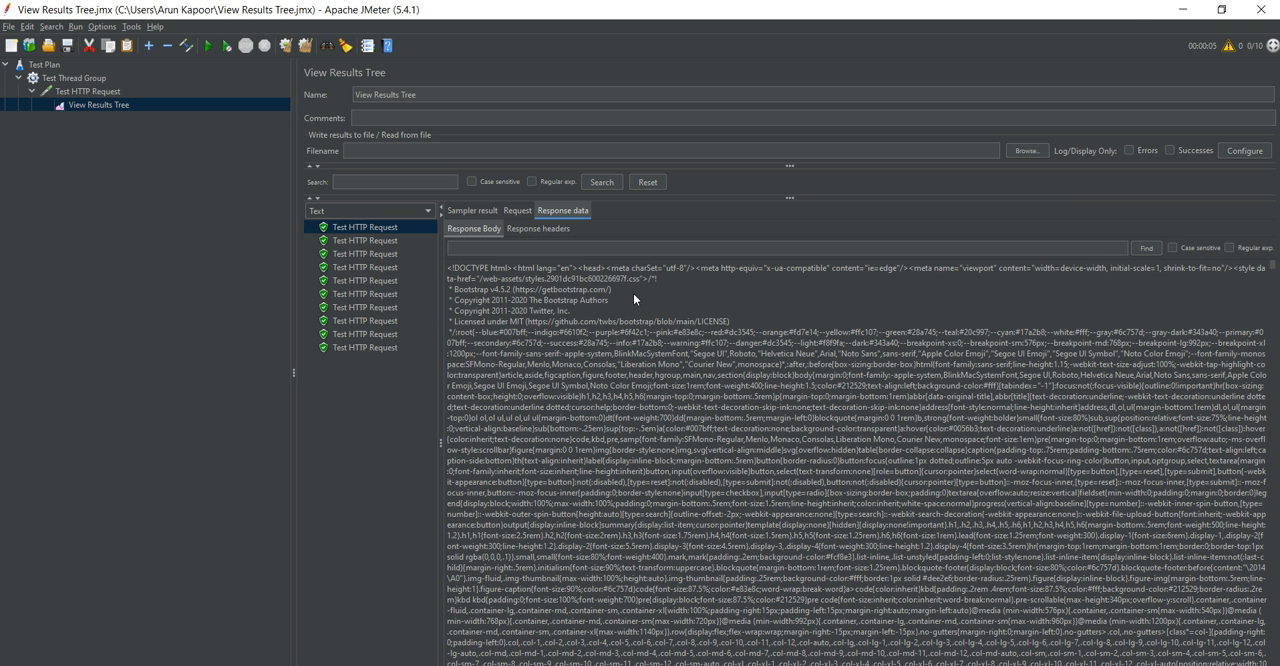
Examine the response headers of the first Test HTTP Request entry and those of the second.
left_click(527, 231)
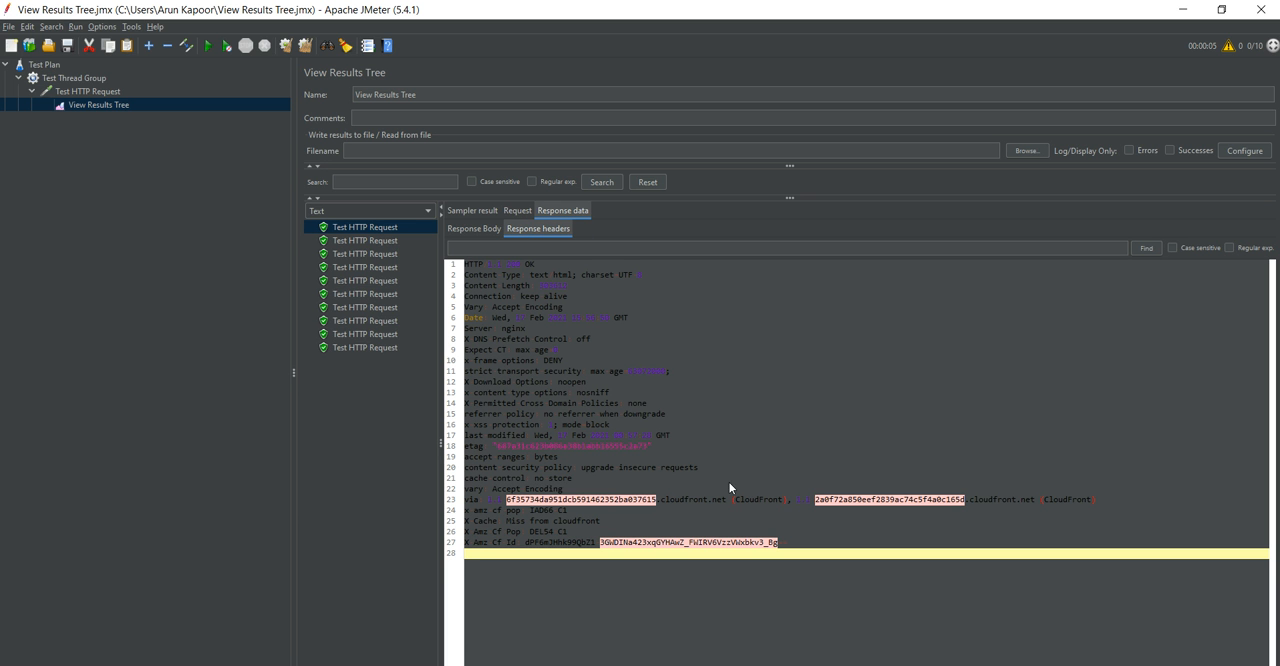
left_click_drag(796, 534, 488, 270)
left_click(365, 229)
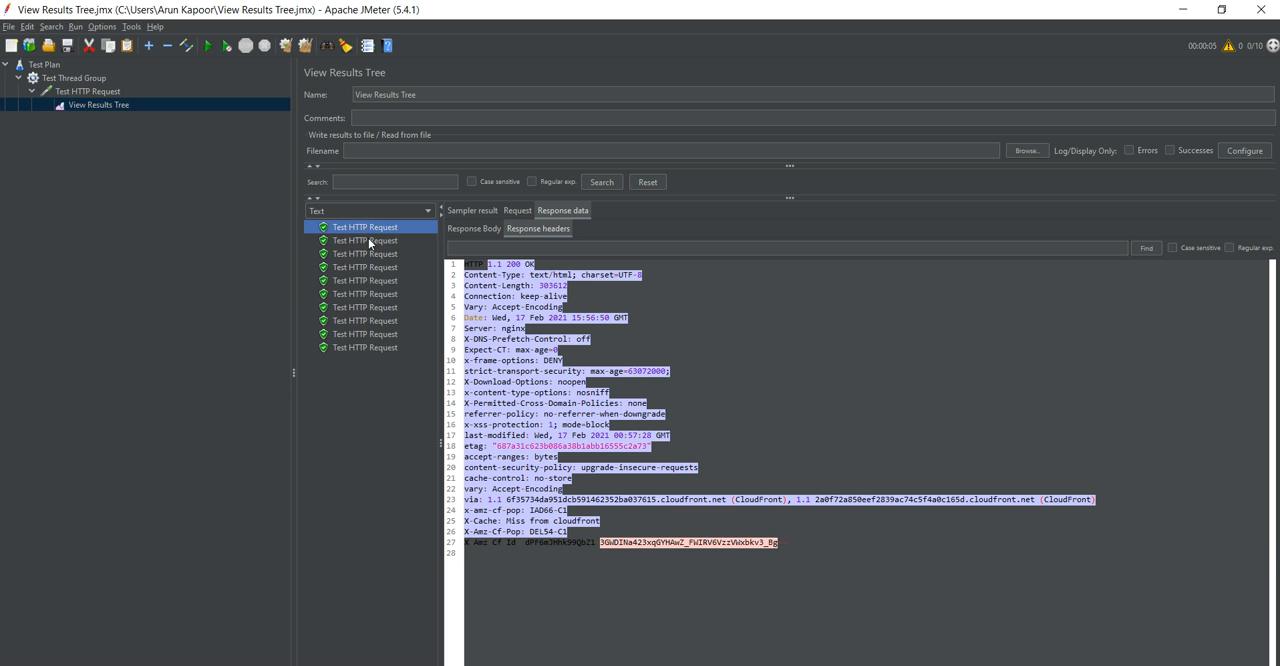
left_click(370, 242)
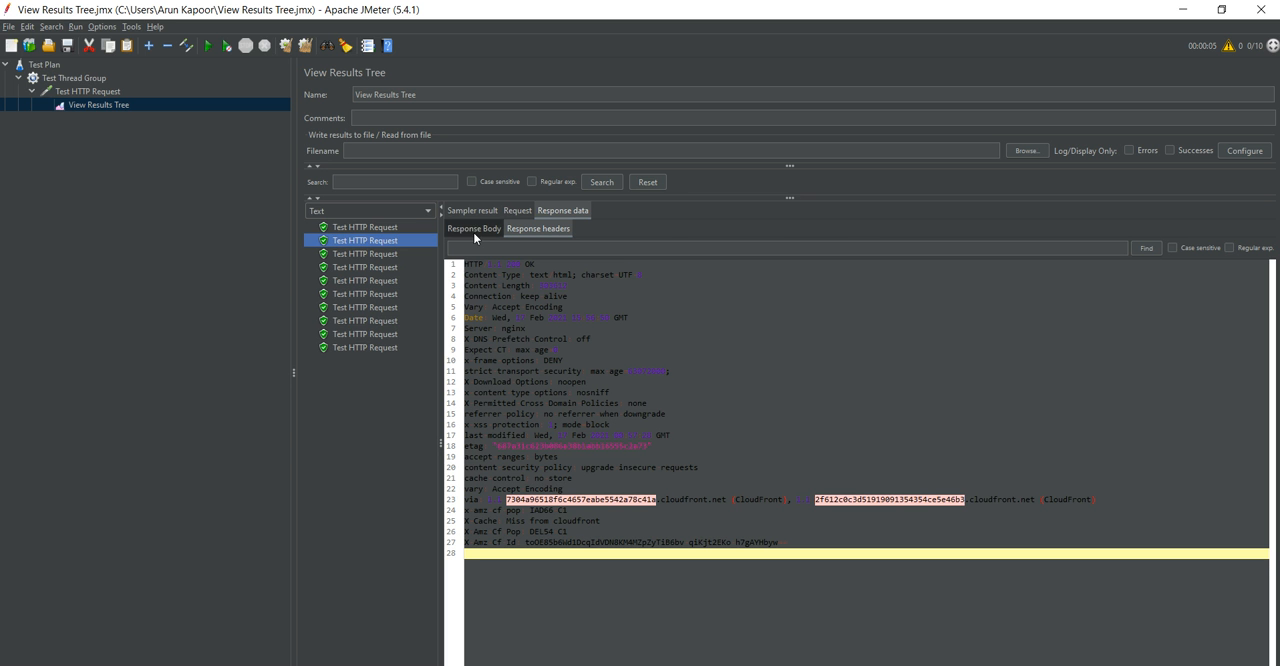
Review the second entry's sampler result, and go through the sampler results from the first entry to the last.
left_click(466, 210)
left_click_drag(578, 445, 435, 223)
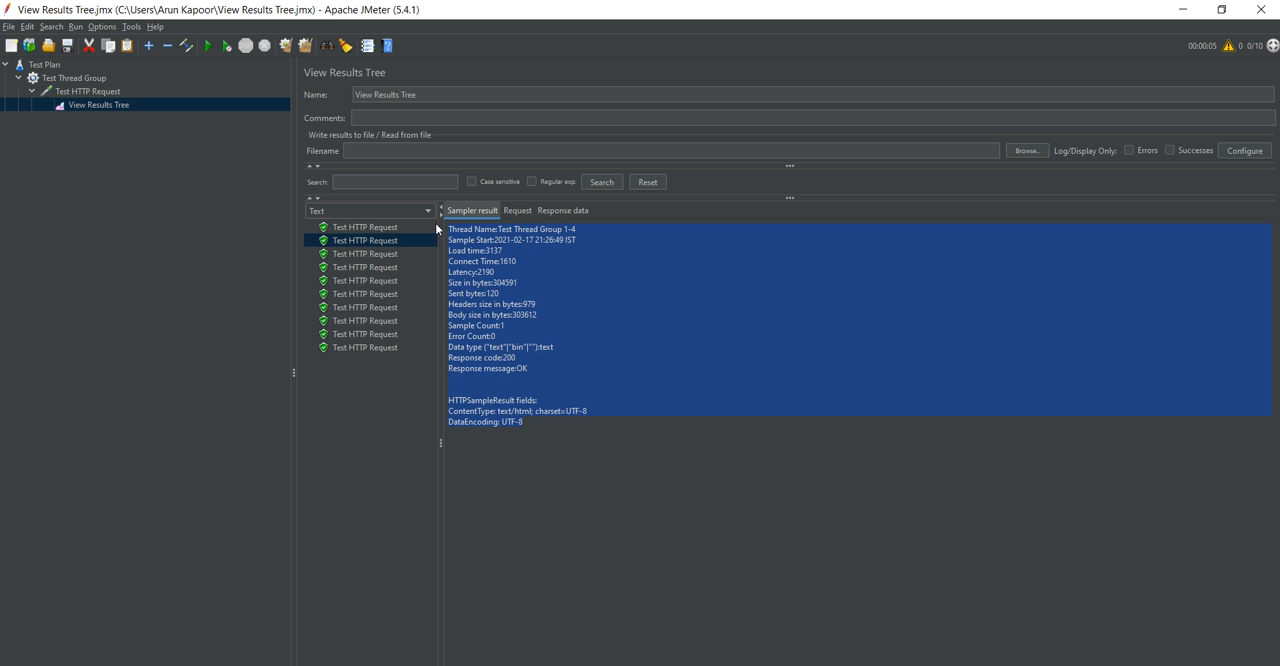
left_click(376, 230)
key("Down")
key("Down")
key("Down")
key("Down")
key("Down")
key("Down")
key("Down")
key("Down")
key("Down")
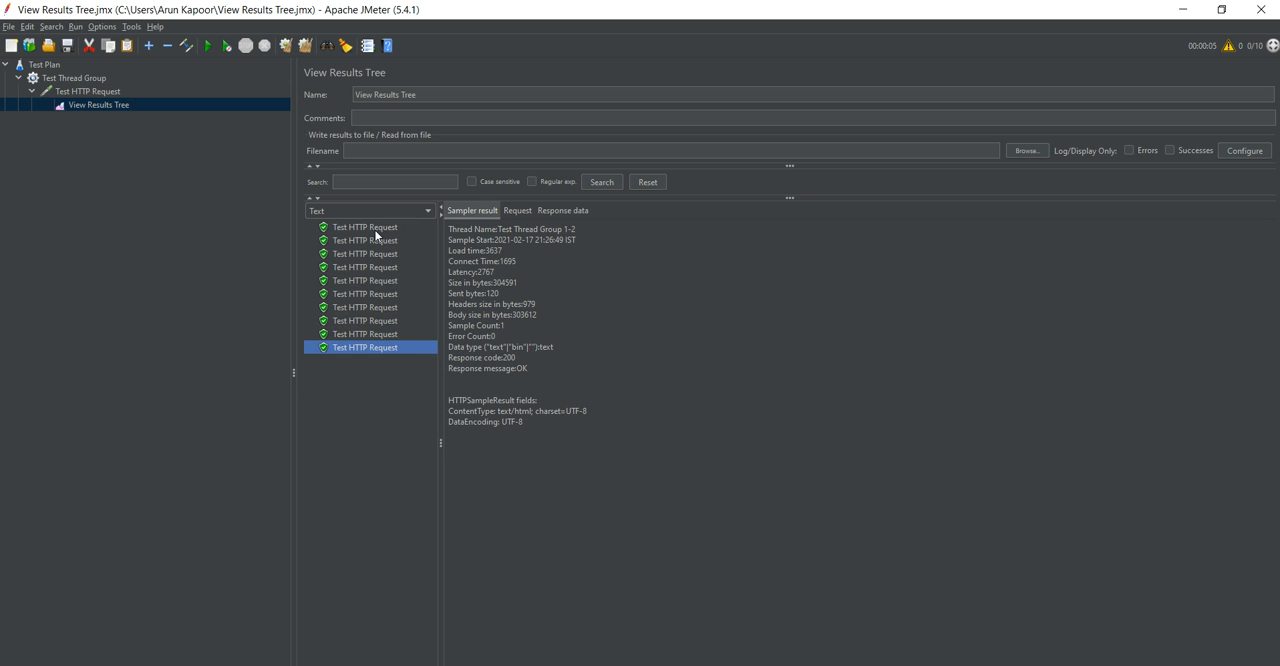
Set Test Thread Group's loop count to 2 and return to the View Results Tree listener.
left_click(81, 79)
left_click(458, 258)
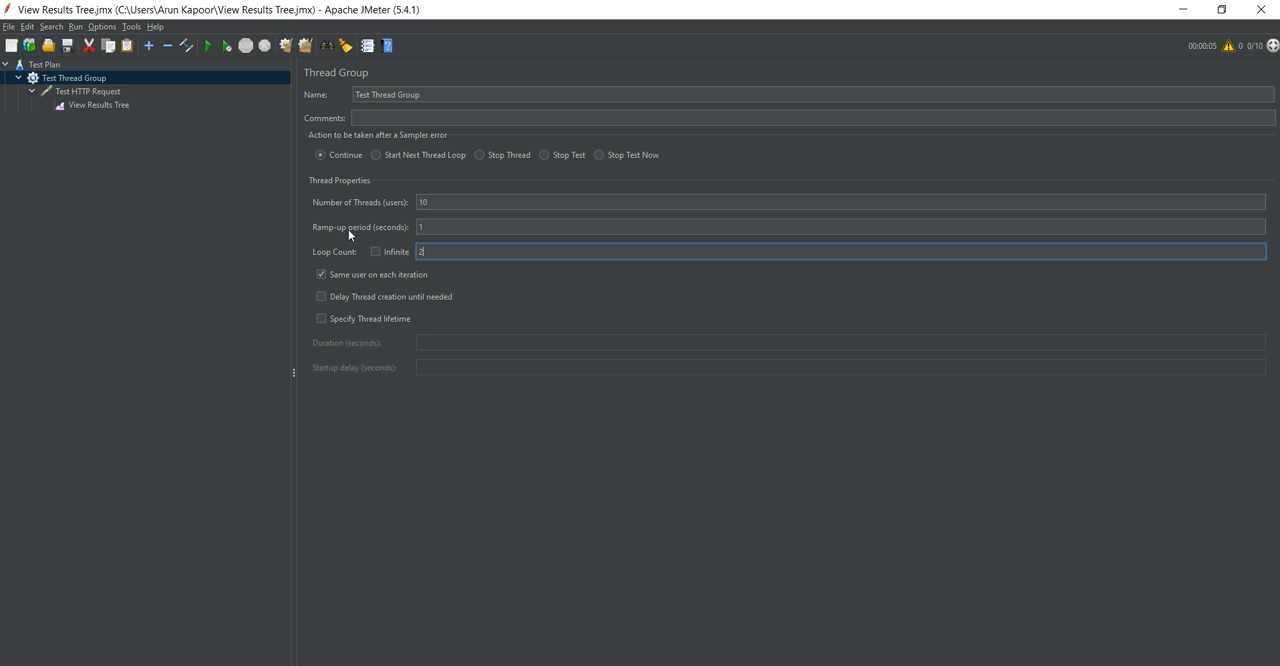
left_click(98, 106)
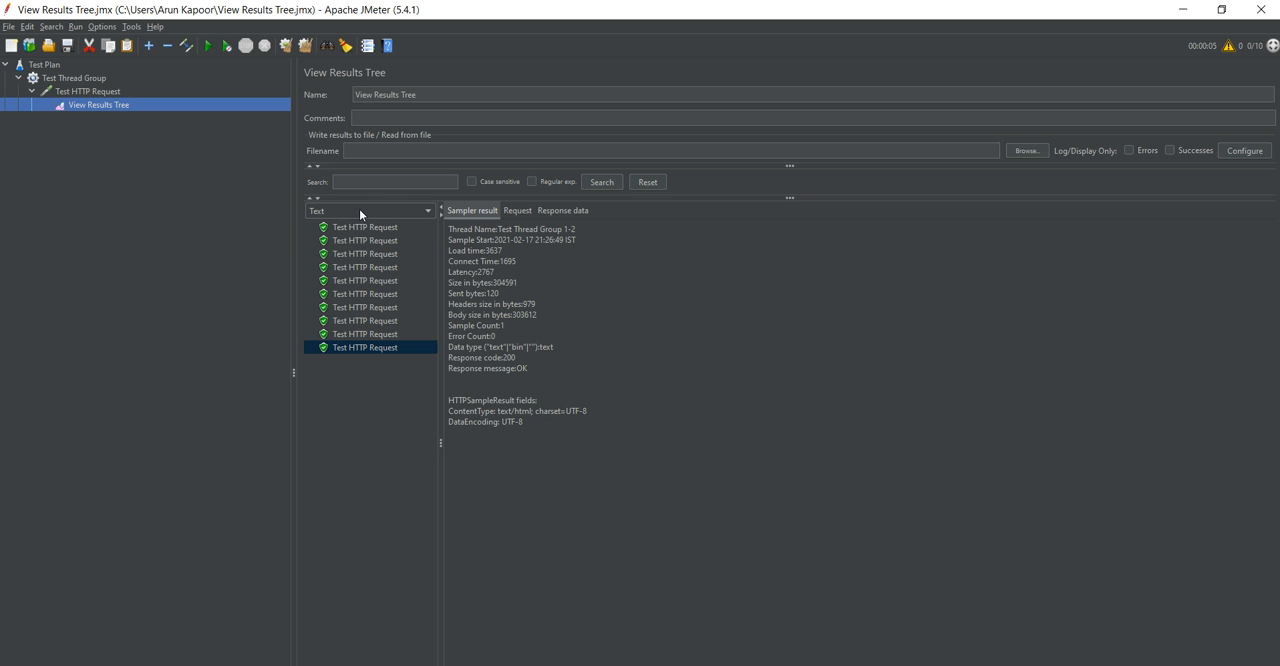
left_click(75, 79)
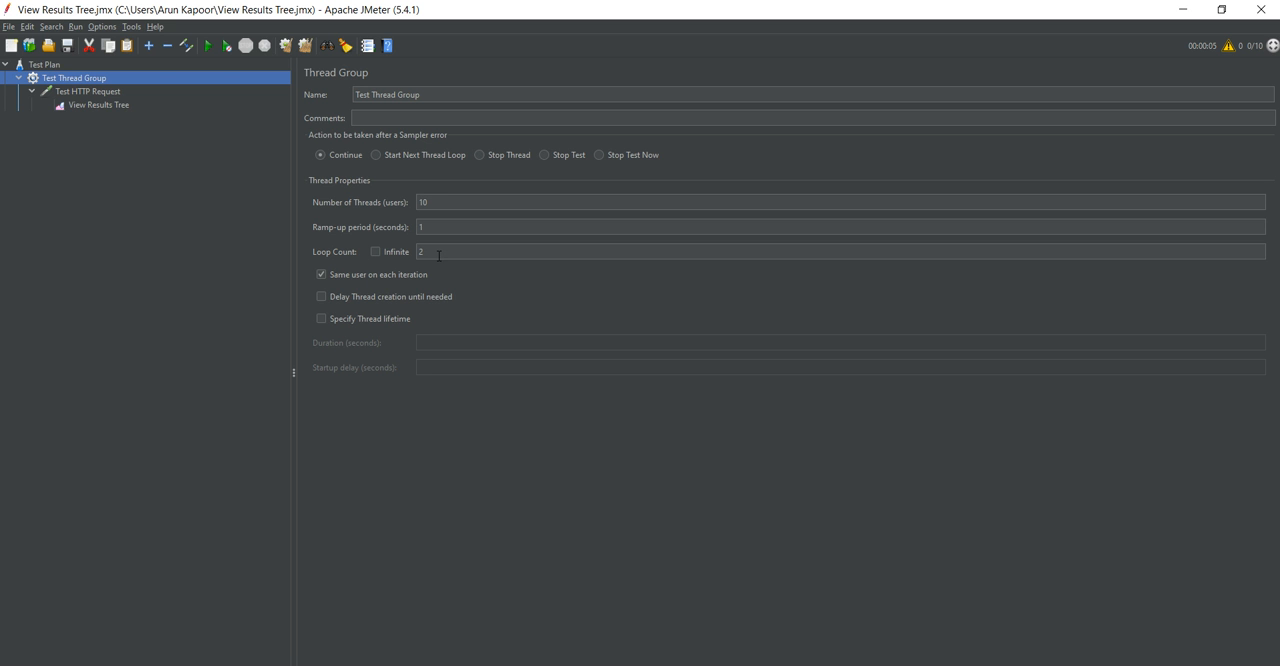
left_click(99, 107)
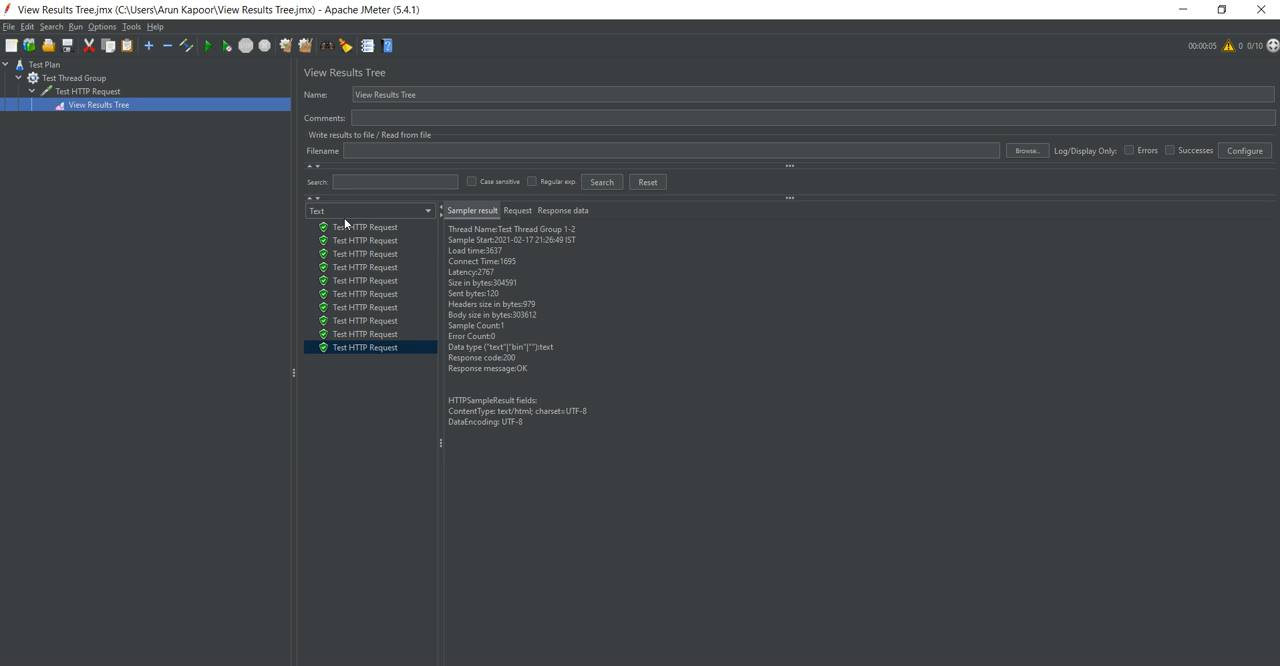
Clear the previous results from the View Results Tree listener and run the test again.
right_click(101, 104)
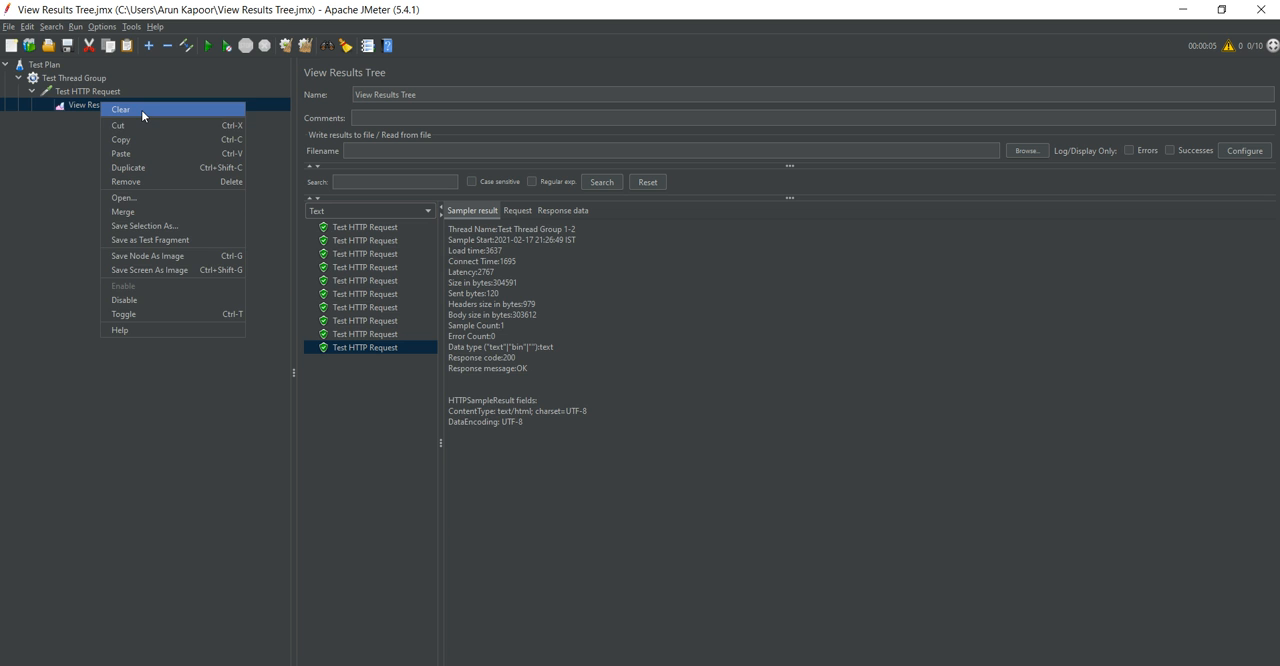
left_click(141, 110)
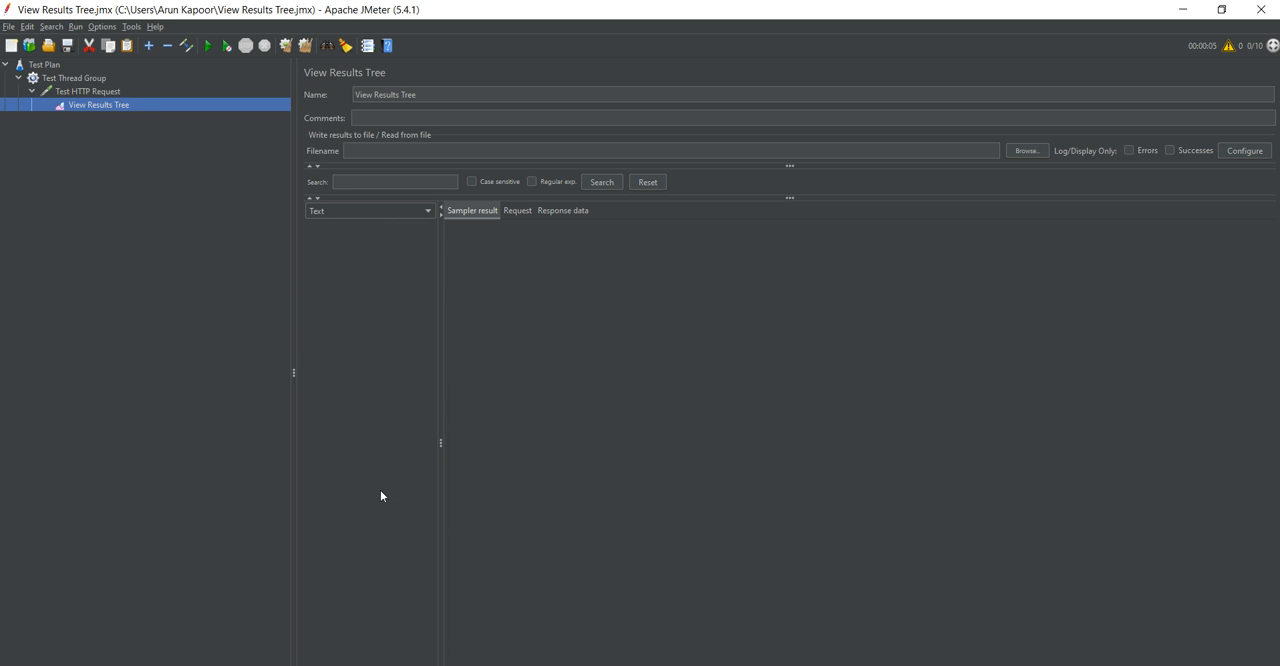
left_click(209, 47)
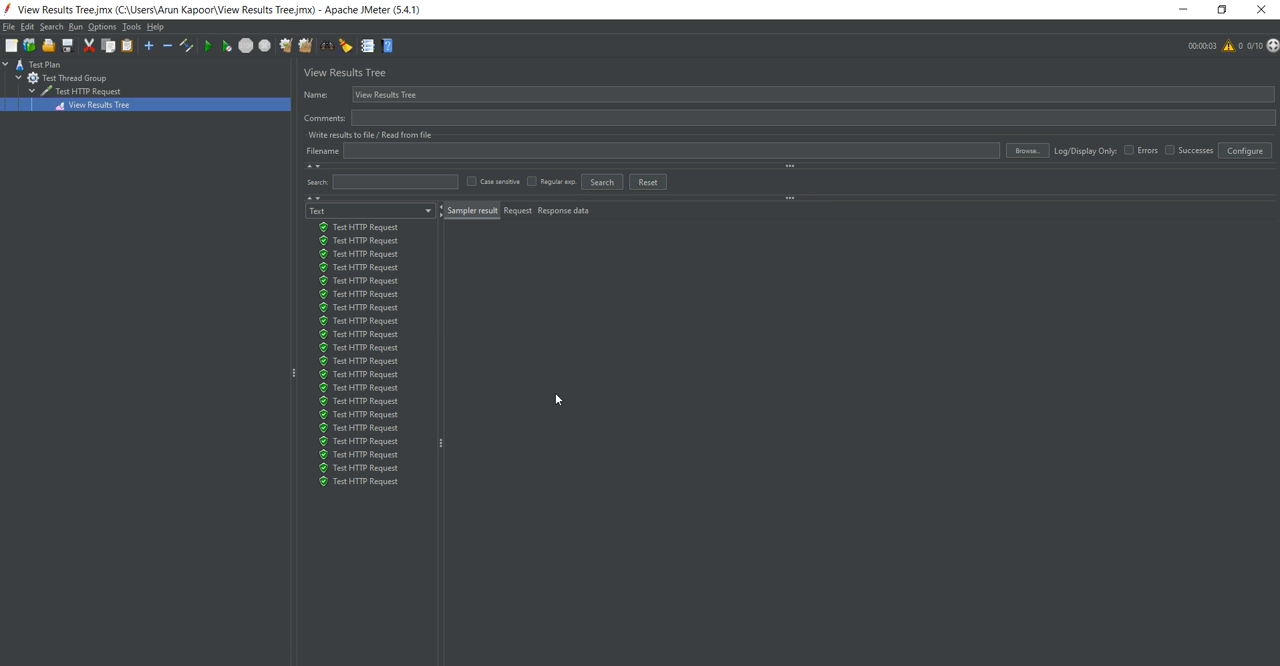
Recheck Test Thread Group's settings, and view the sampler results of the last entry and the first two.
left_click(70, 78)
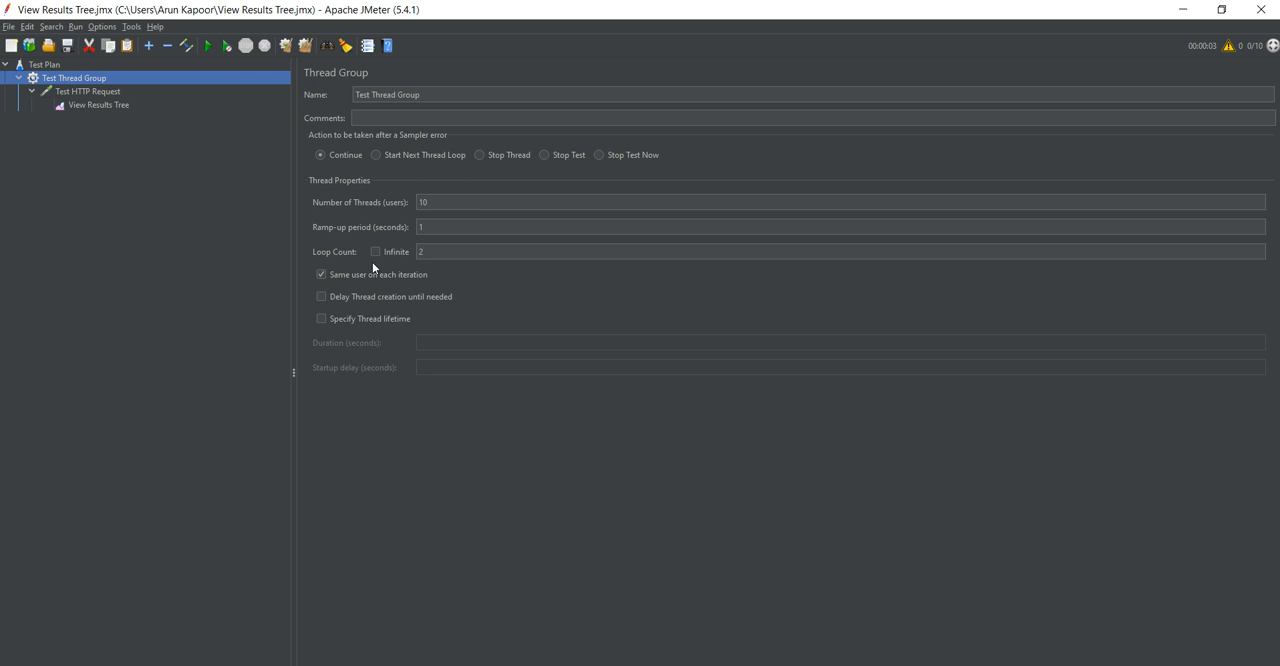
left_click(70, 105)
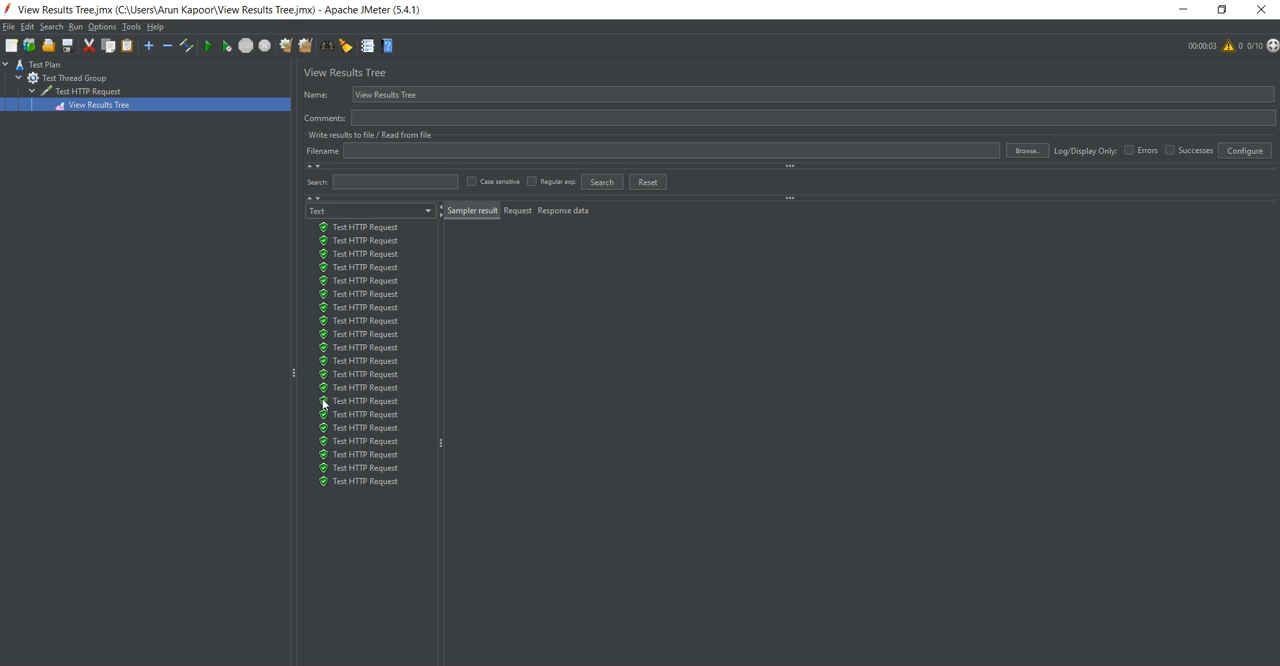
left_click(403, 479)
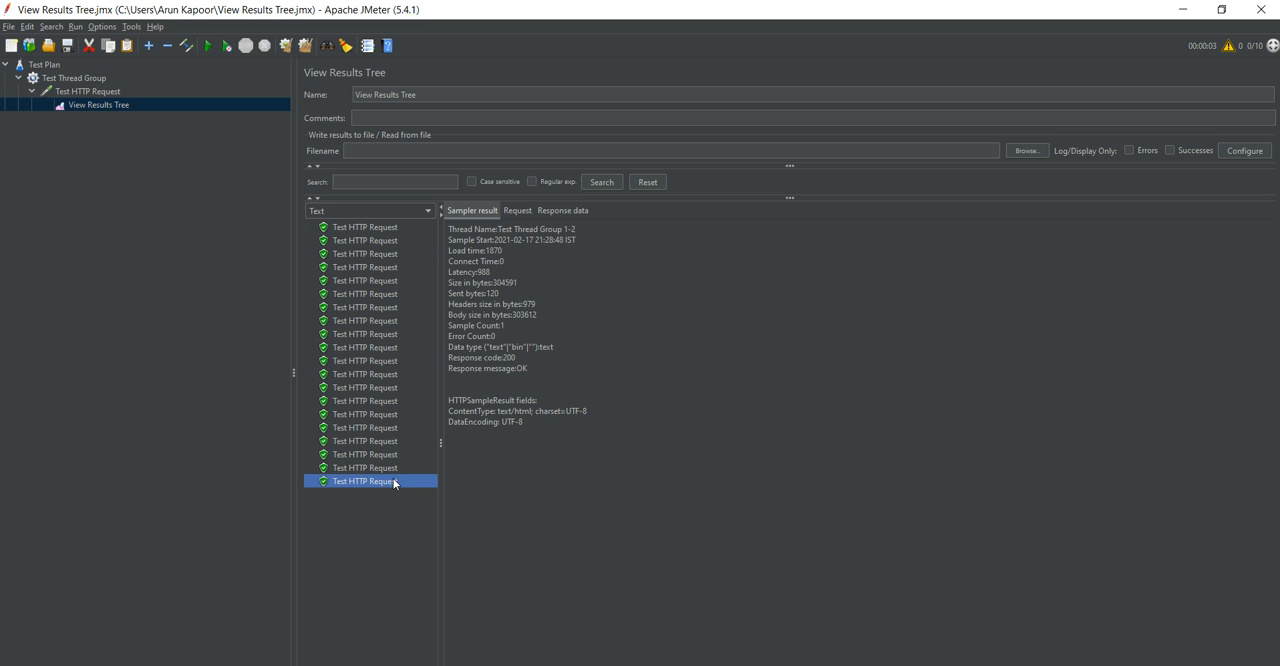
left_click(367, 232)
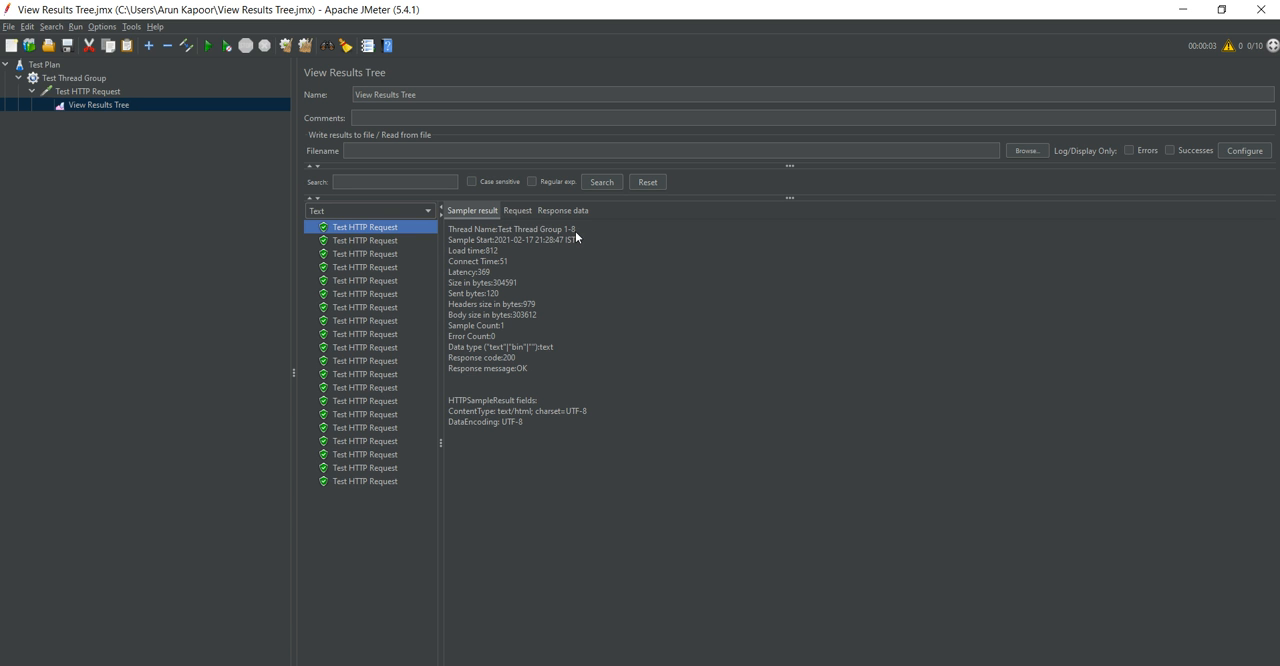
left_click(367, 242)
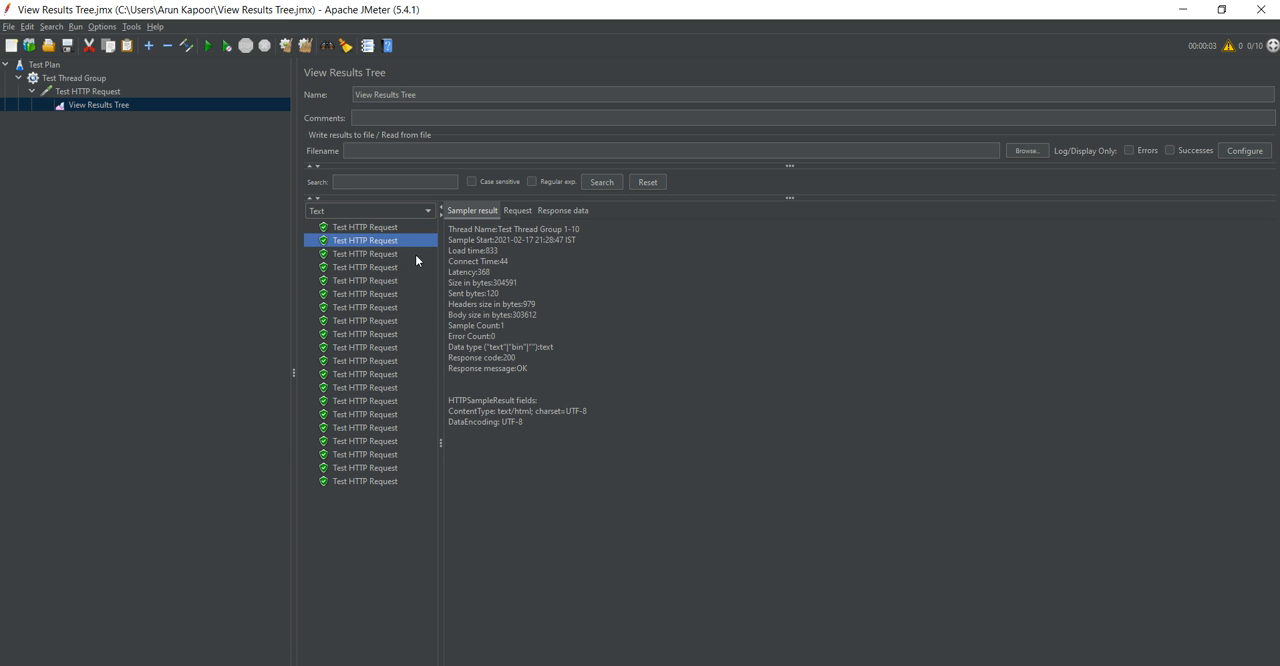
Go through the remaining Test HTTP Request entries of the new run and compare their thread names and timings.
left_click(355, 267)
left_click(354, 254)
left_click(360, 281)
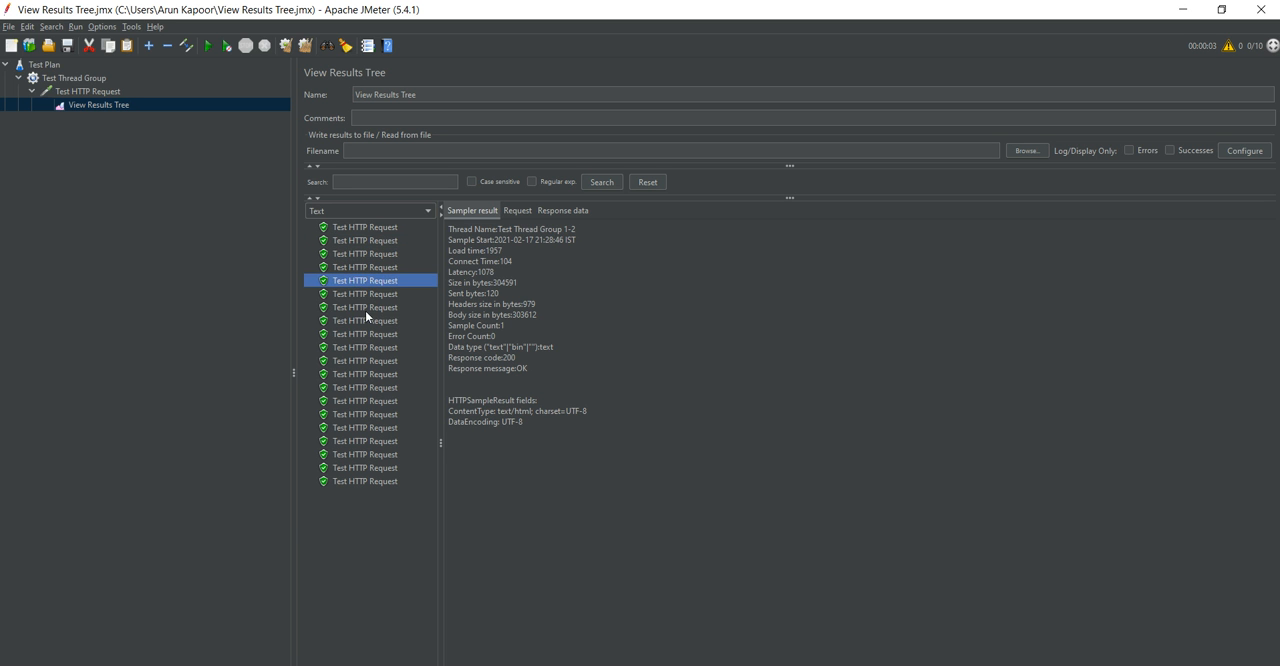
left_click(365, 310)
left_click(364, 322)
left_click(366, 334)
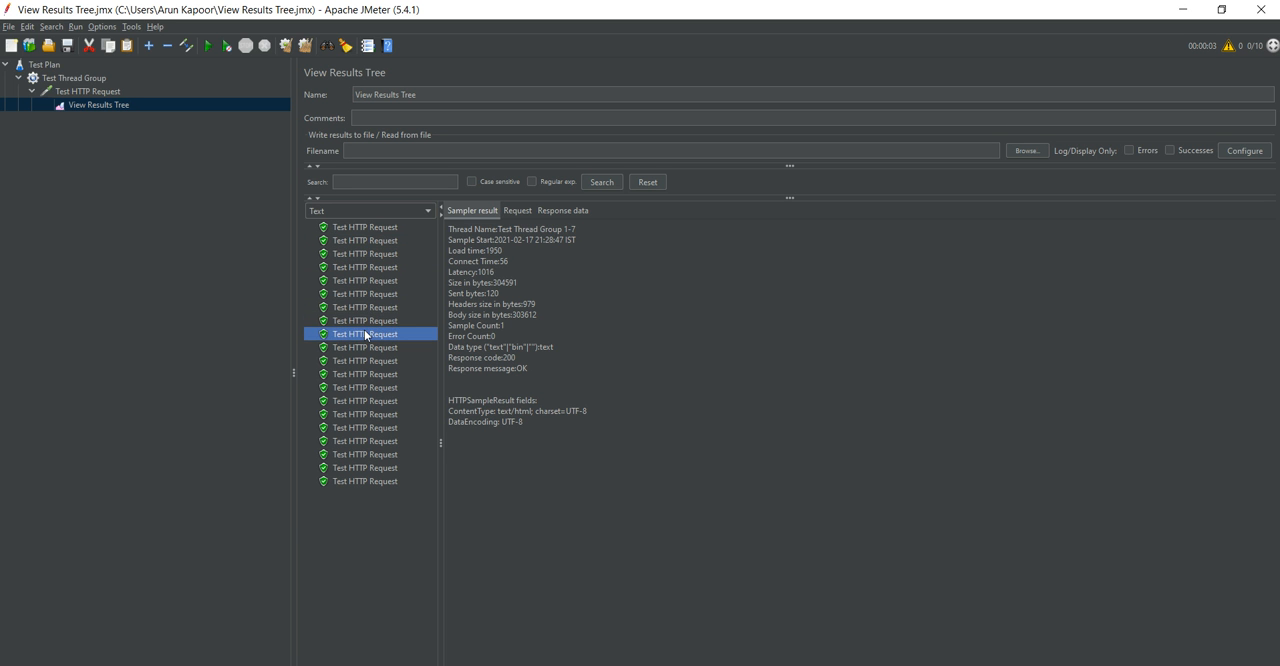
left_click(365, 347)
left_click(365, 361)
left_click(365, 375)
left_click(365, 400)
left_click(365, 414)
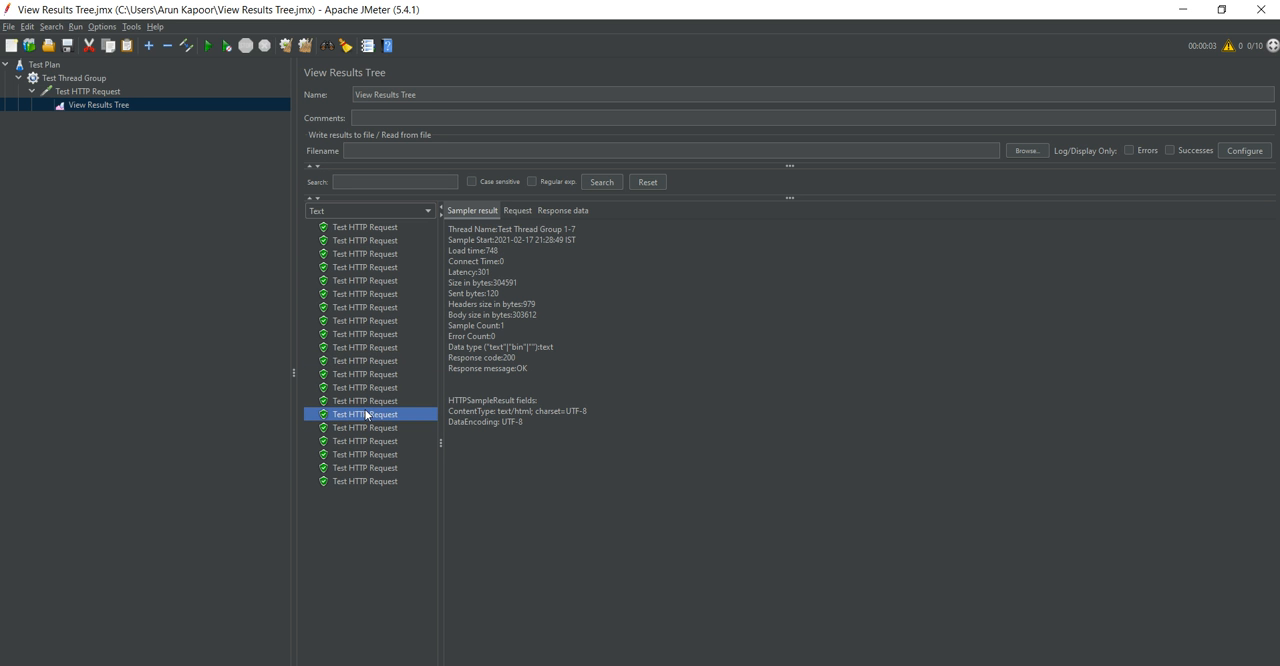
left_click(366, 427)
left_click(365, 454)
left_click(366, 468)
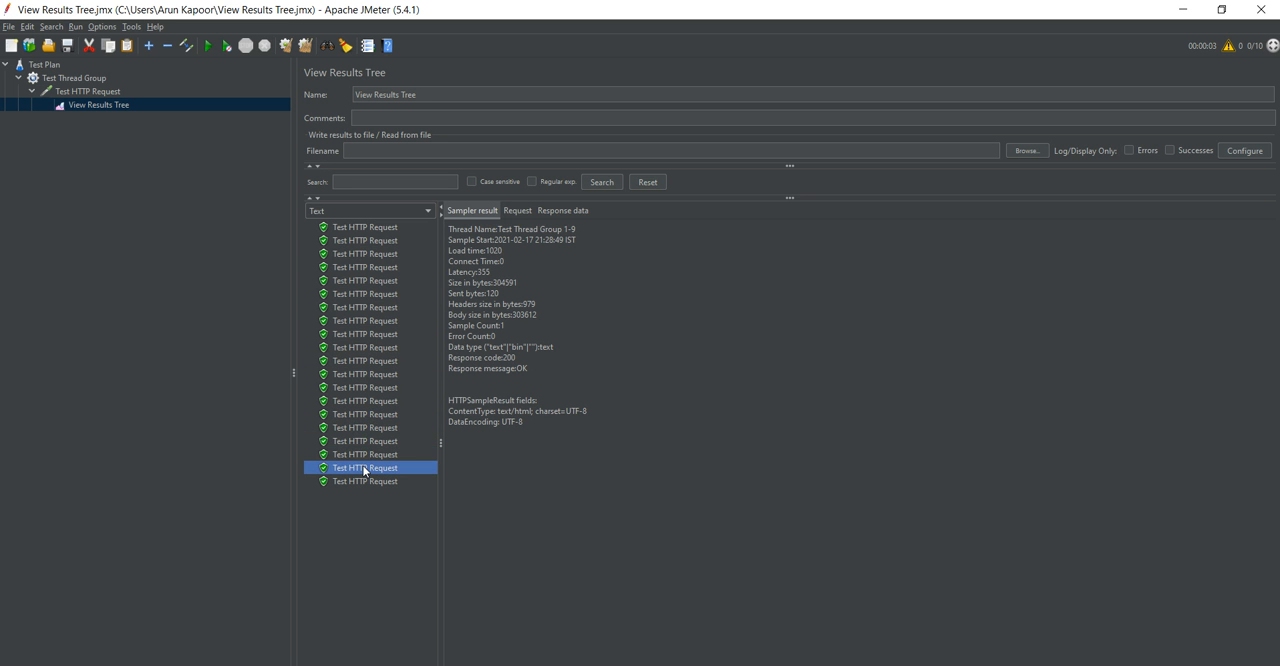
Revisit several Test HTTP Request entries and highlight the Sample Count line in the seventh entry's sampler result.
left_click(365, 421)
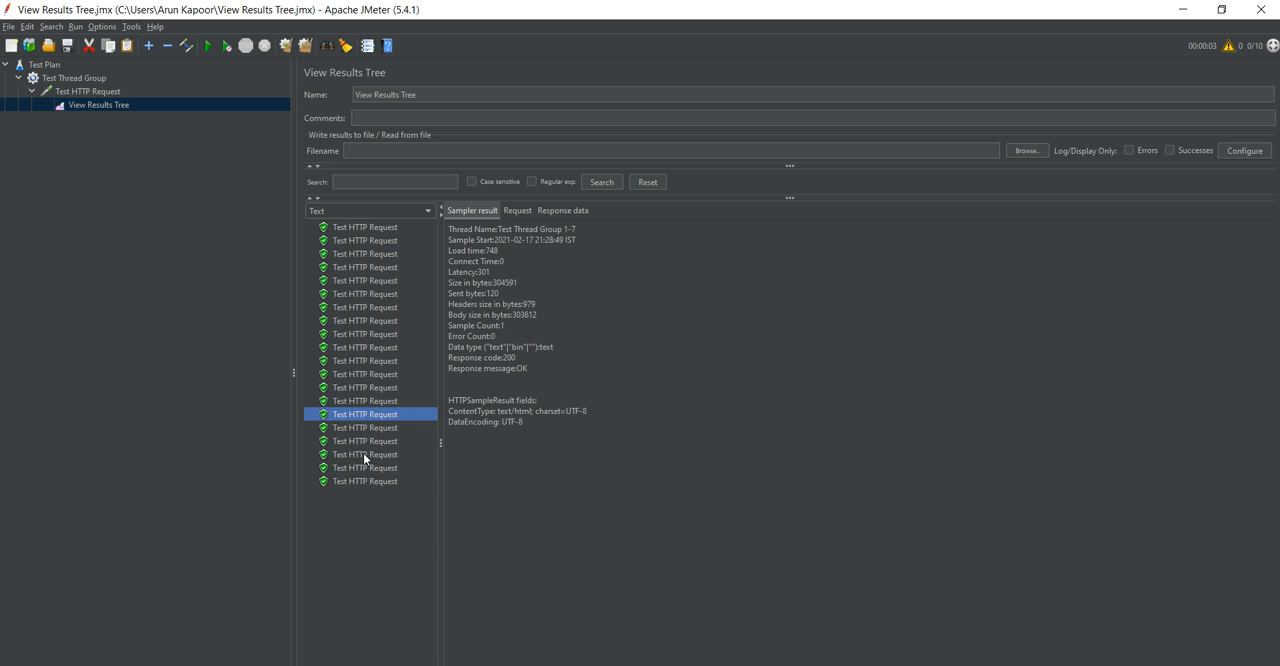
left_click(364, 455)
left_click(366, 468)
left_click(381, 401)
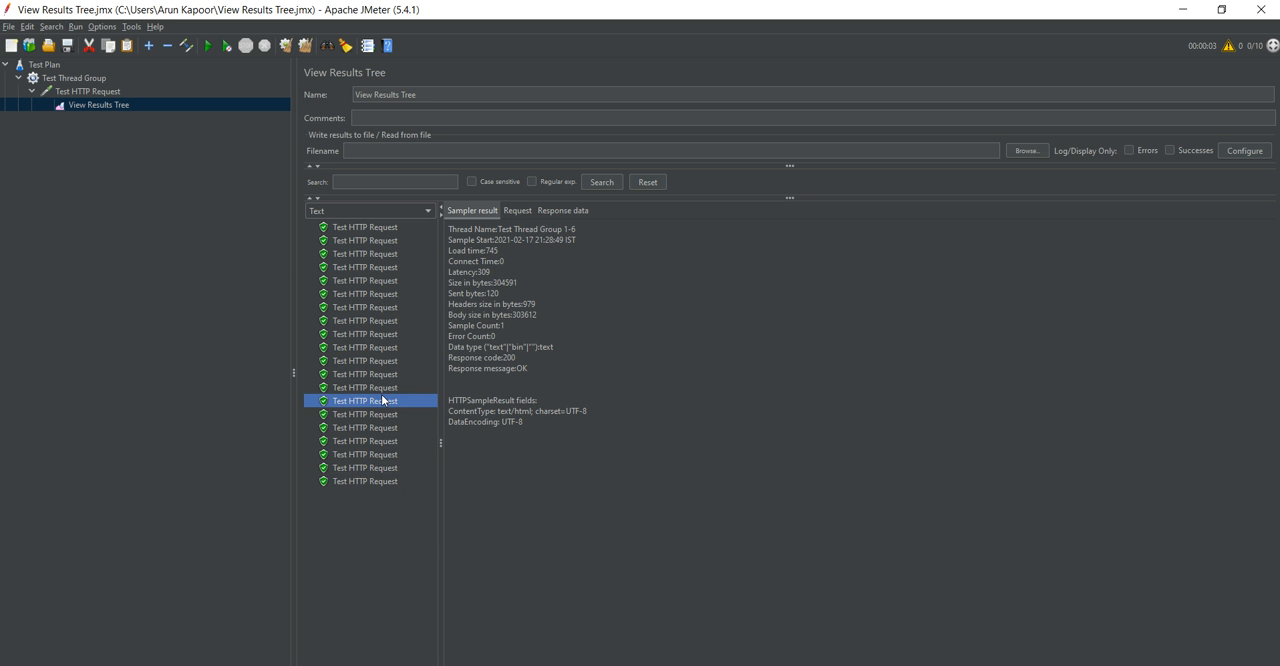
left_click(383, 307)
left_click_drag(513, 324, 447, 325)
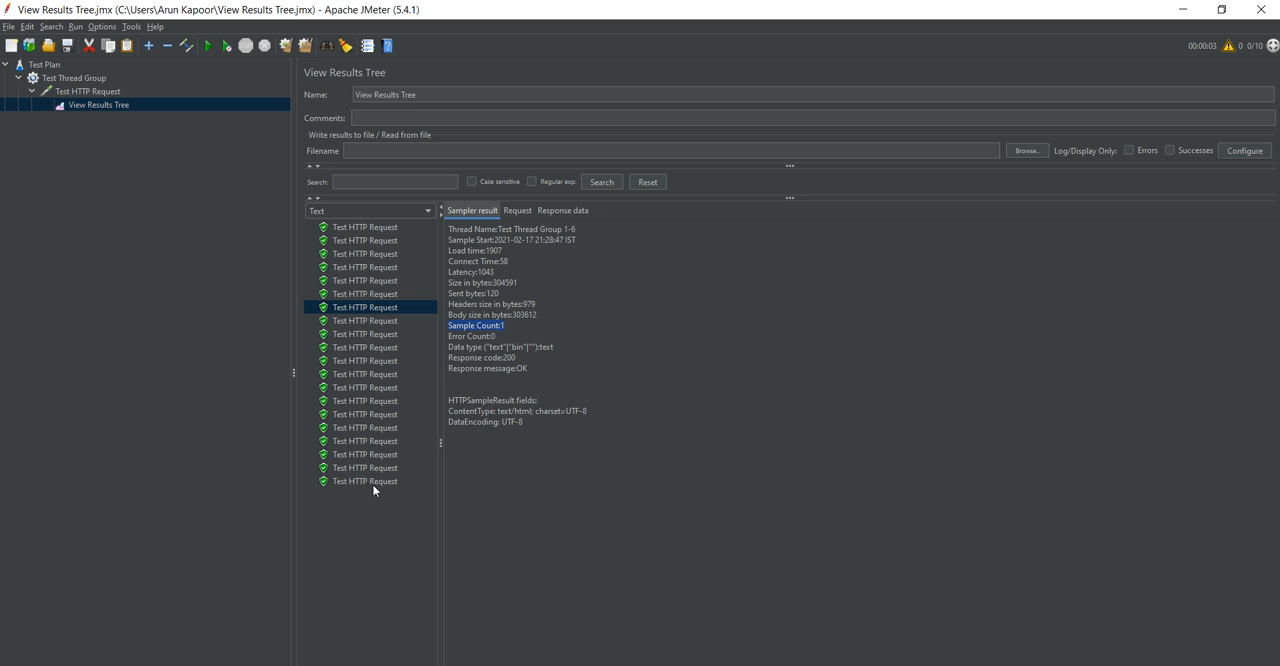
View the first three entries' sampler results, and examine the third entry's request body and response headers.
left_click(377, 229)
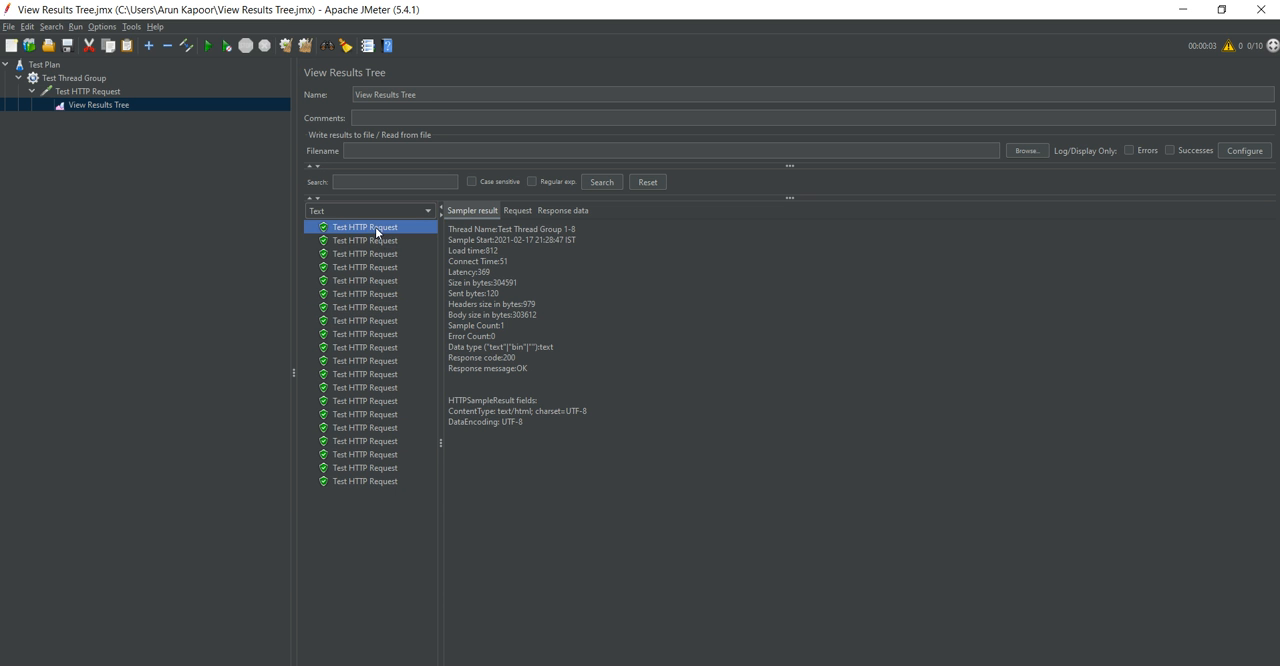
left_click(378, 241)
left_click(380, 254)
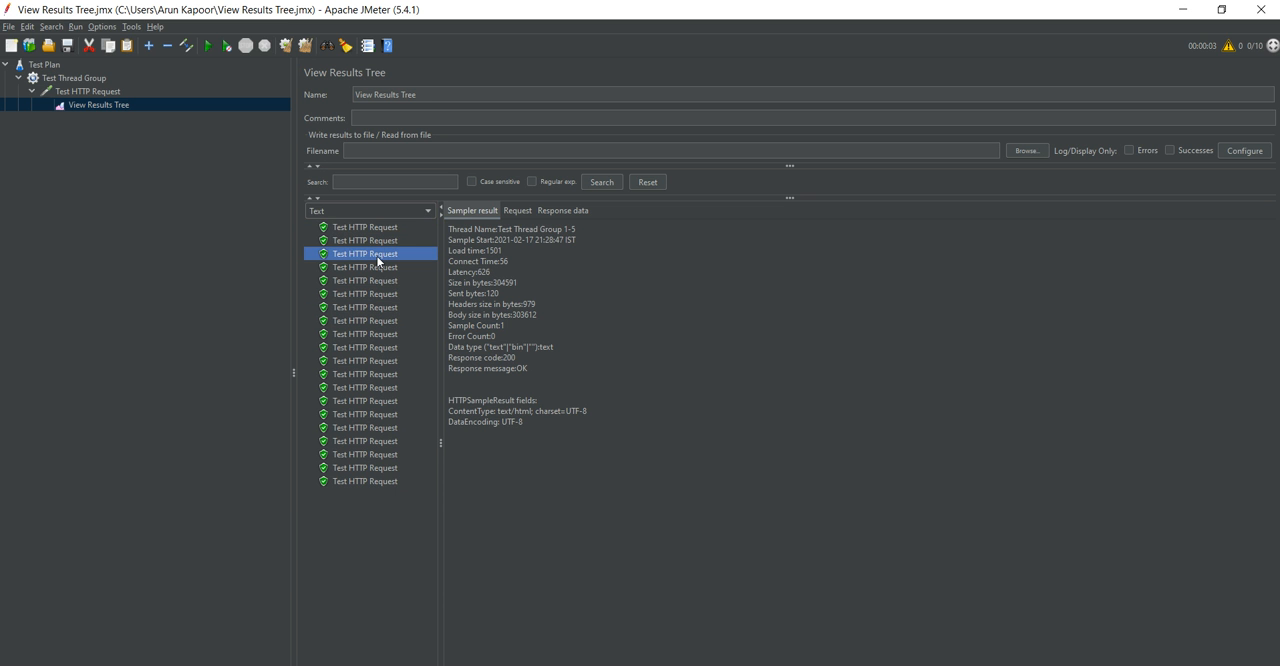
left_click(522, 204)
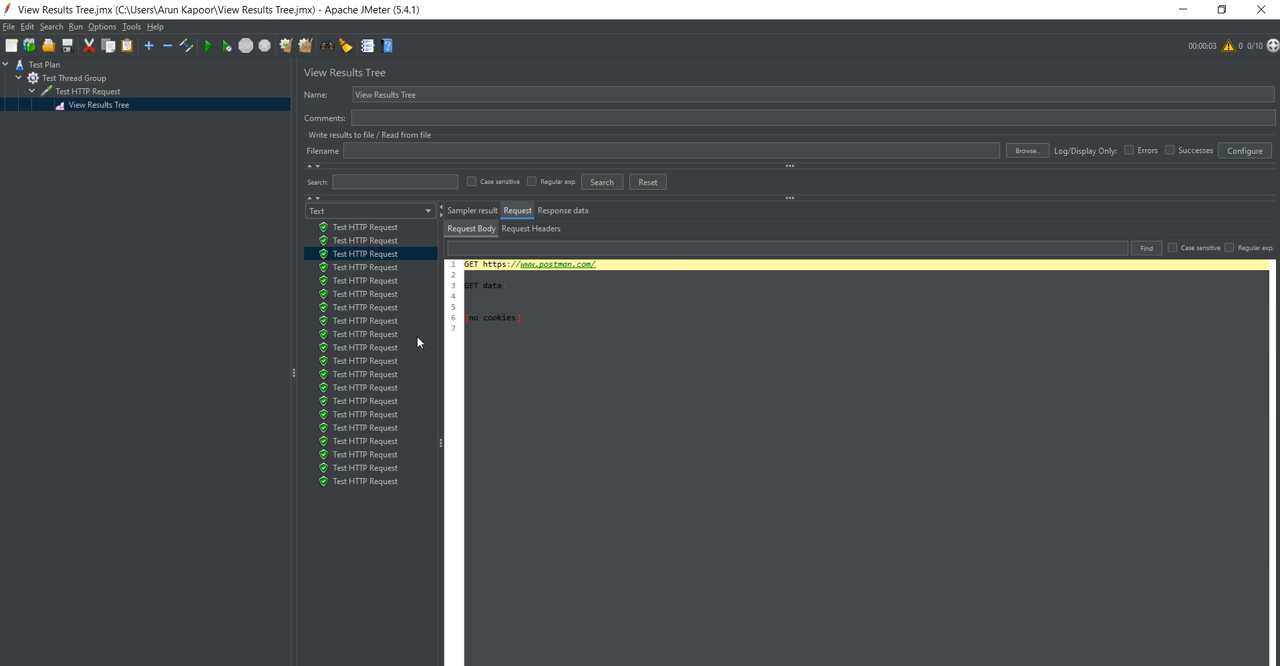
left_click(559, 211)
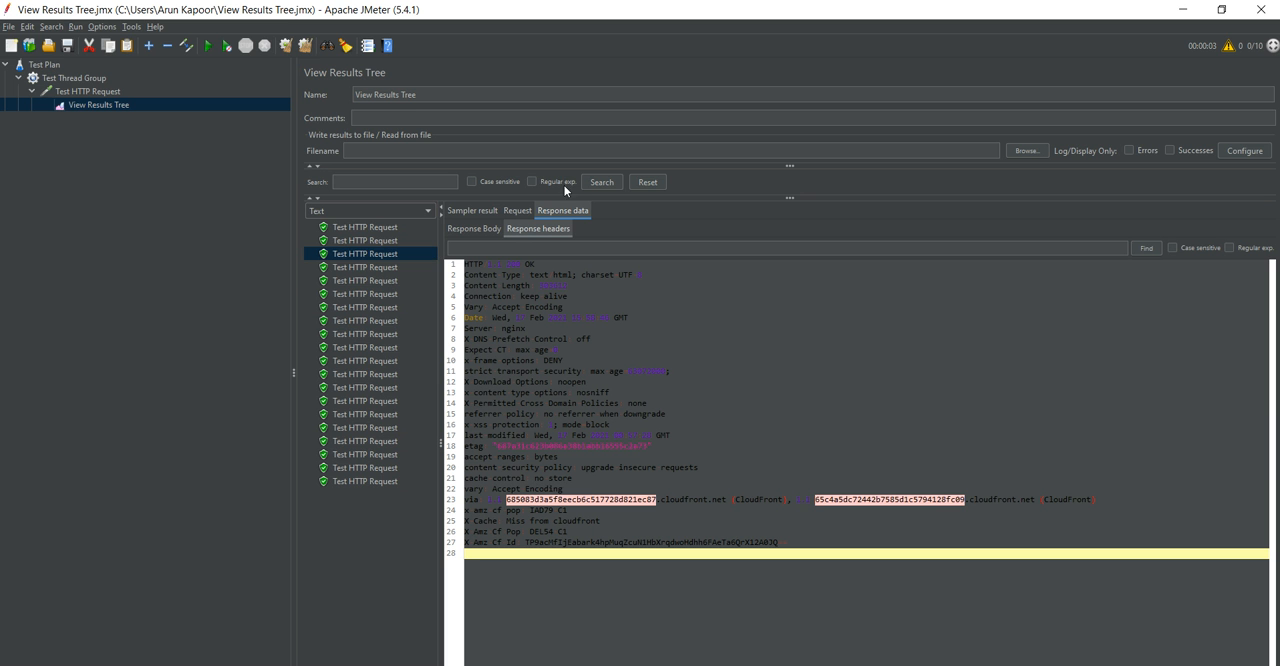
right_click(101, 105)
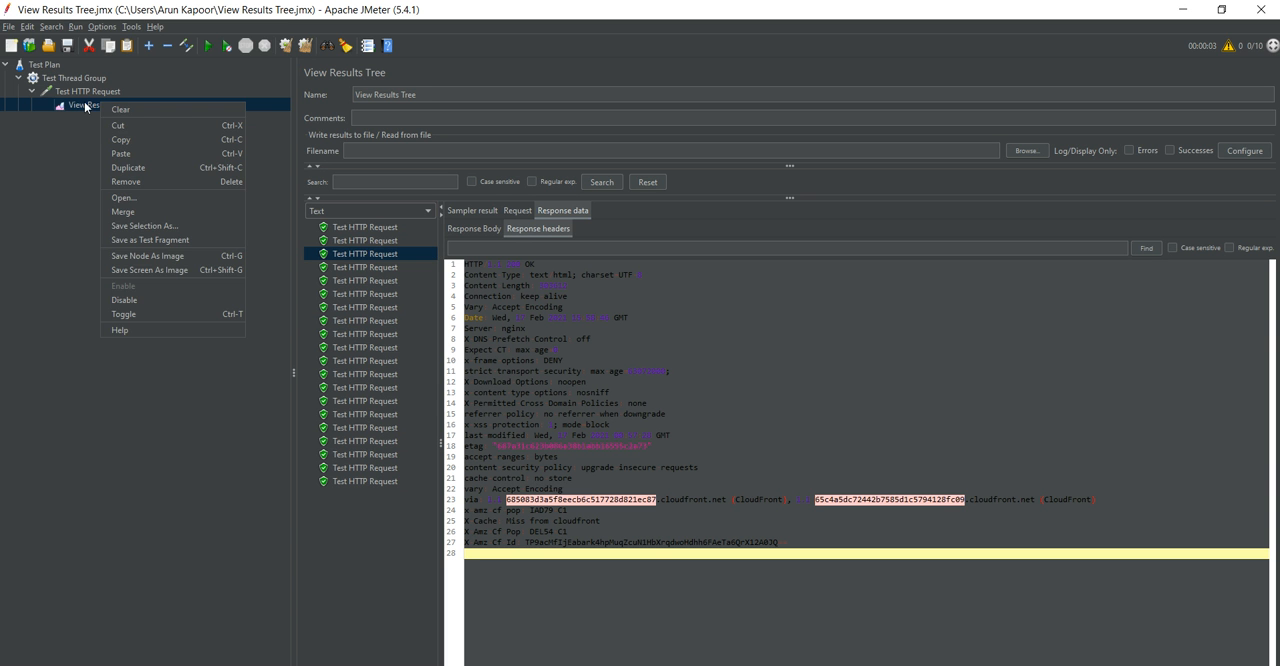
left_click(76, 107)
left_click(83, 92)
right_click(83, 92)
mouse_move(236, 108)
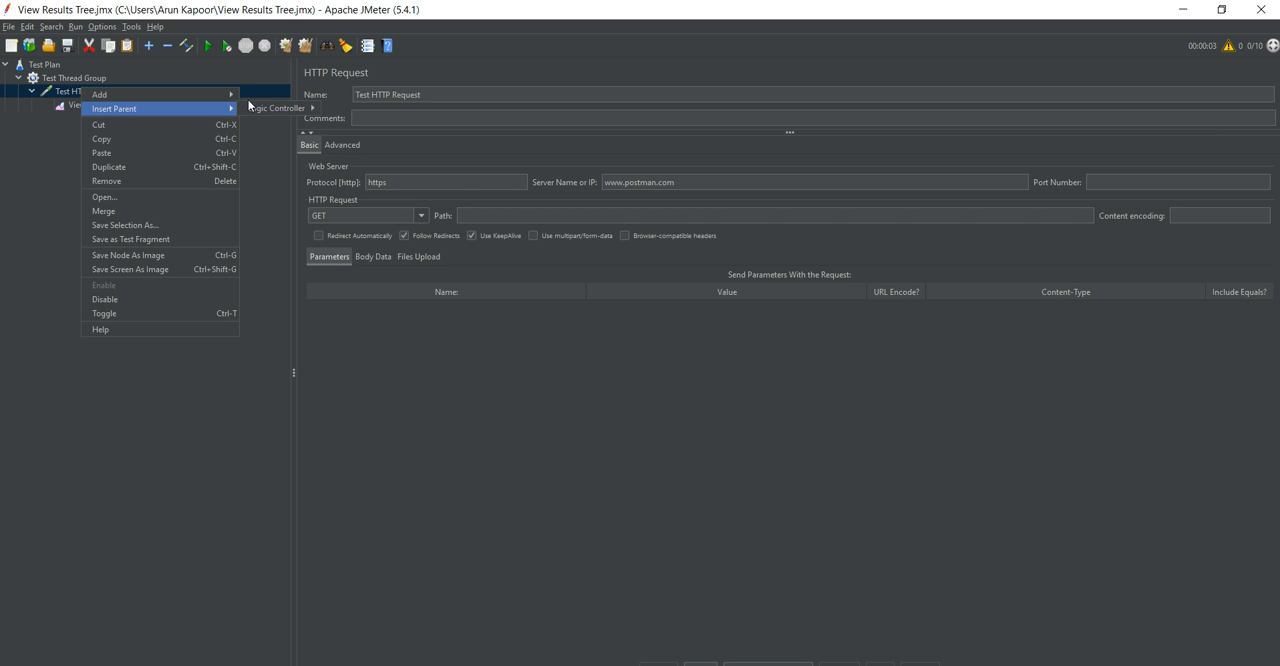
mouse_move(305, 94)
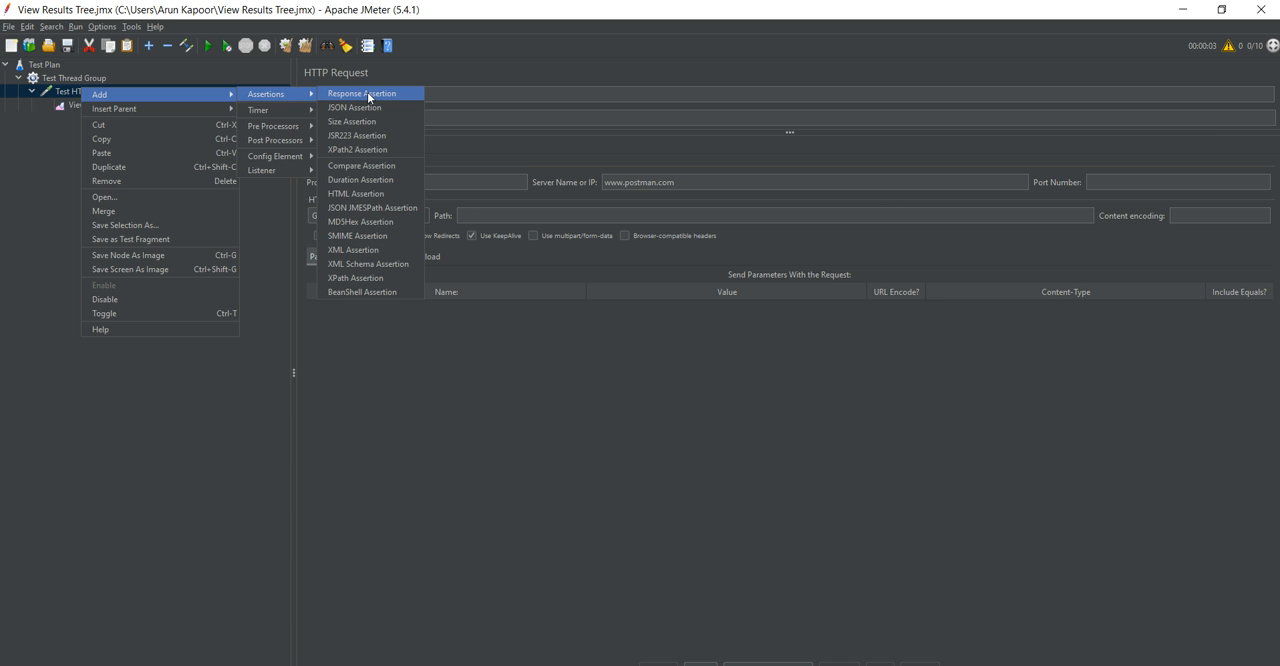
left_click(62, 141)
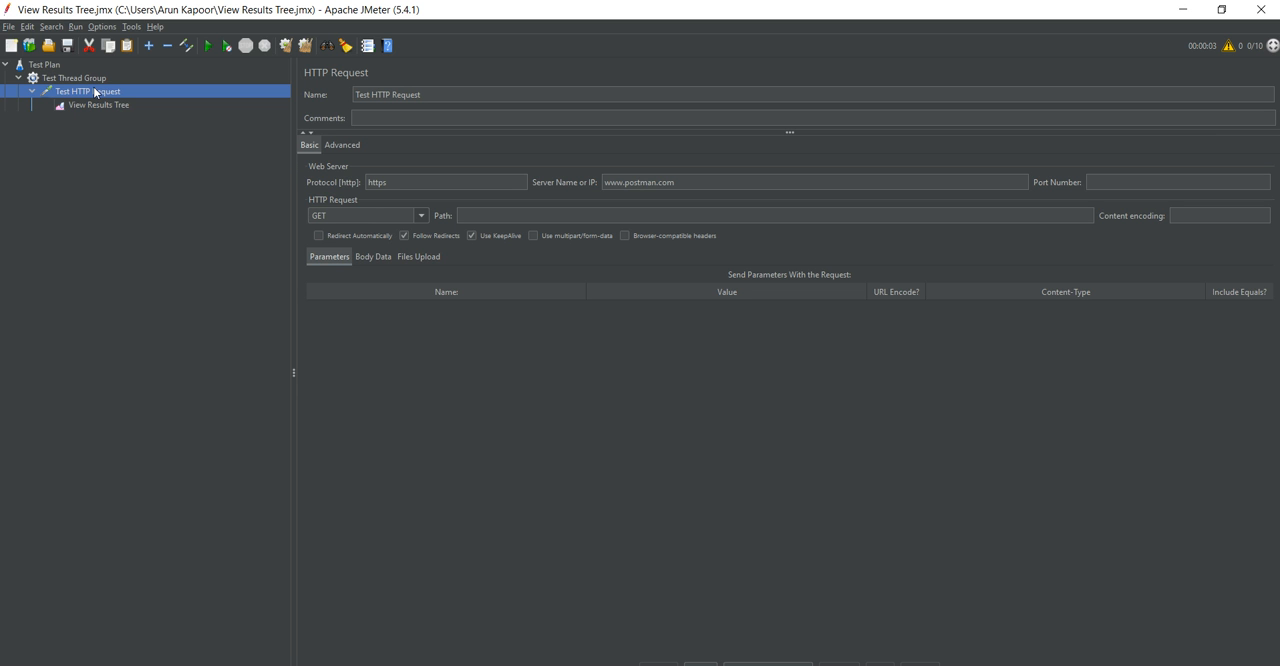
Add a Response Assertion to Test HTTP Request.
right_click(94, 92)
mouse_move(137, 96)
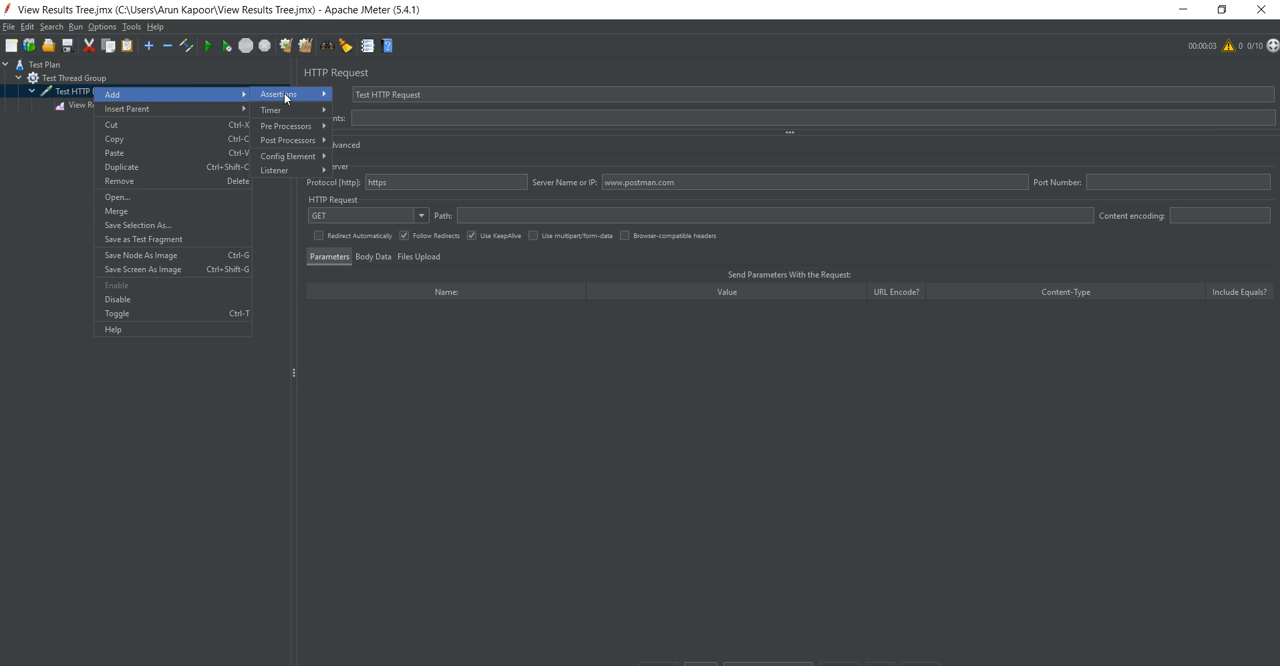
mouse_move(287, 99)
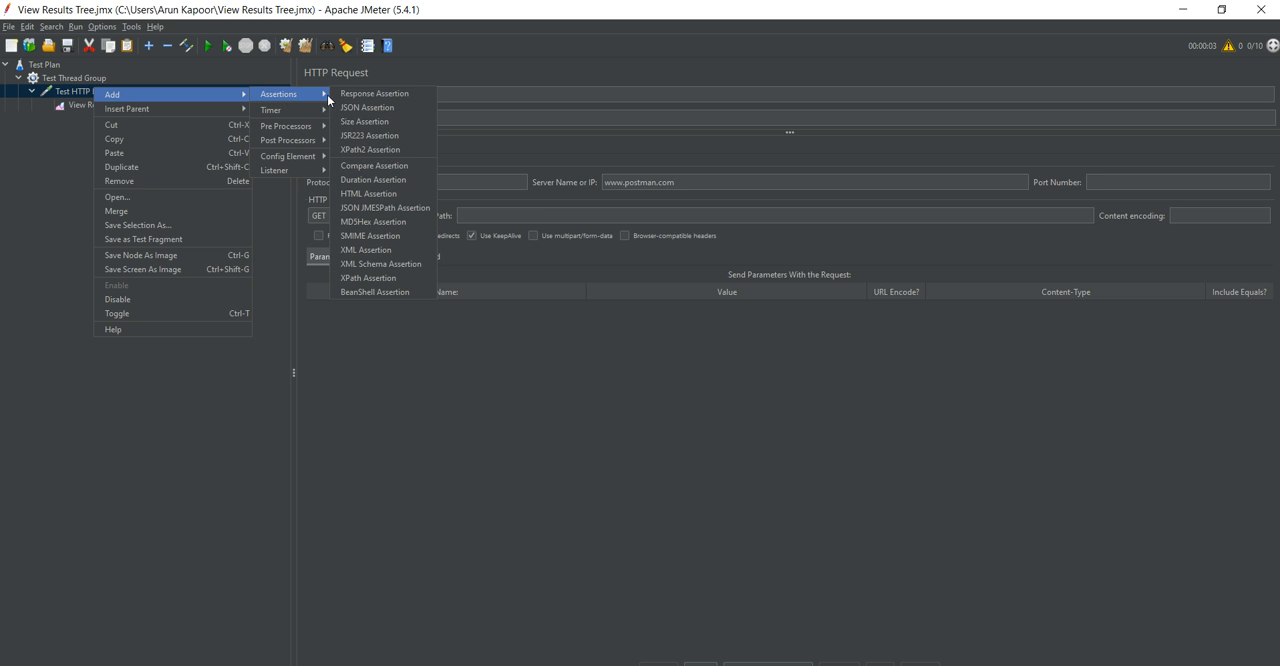
left_click(412, 95)
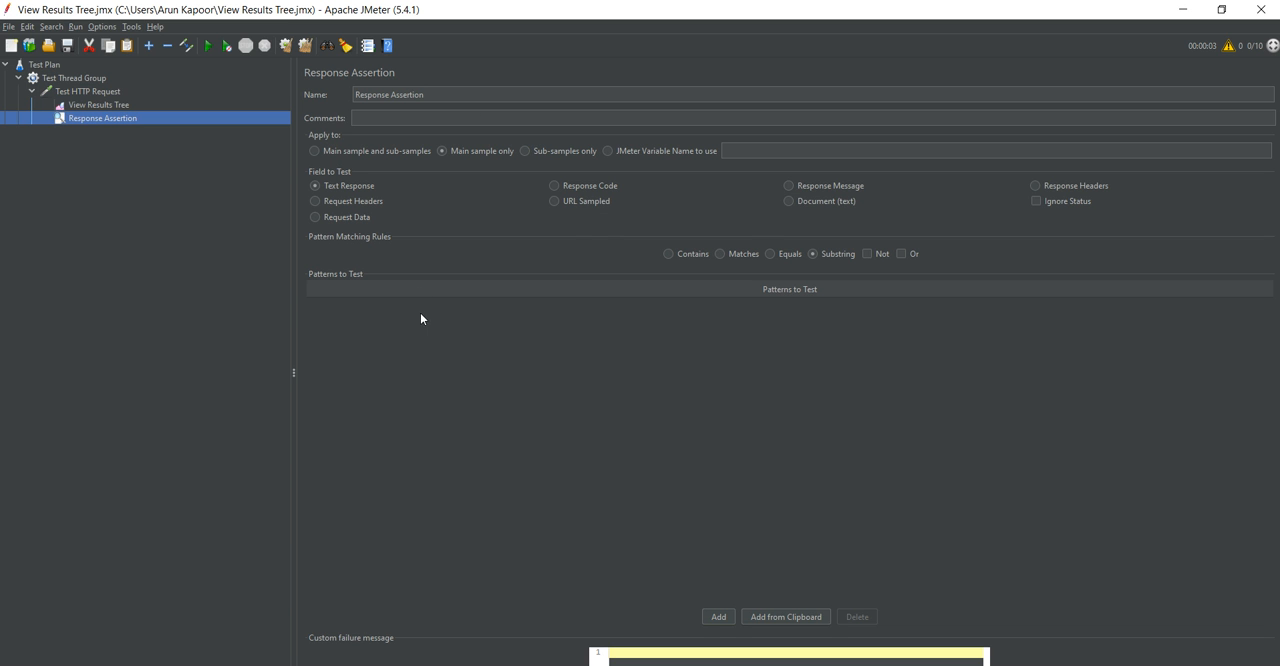
Configure the Response Assertion to test the Response Code with the Equals rule and the pattern 200.
left_click(770, 254)
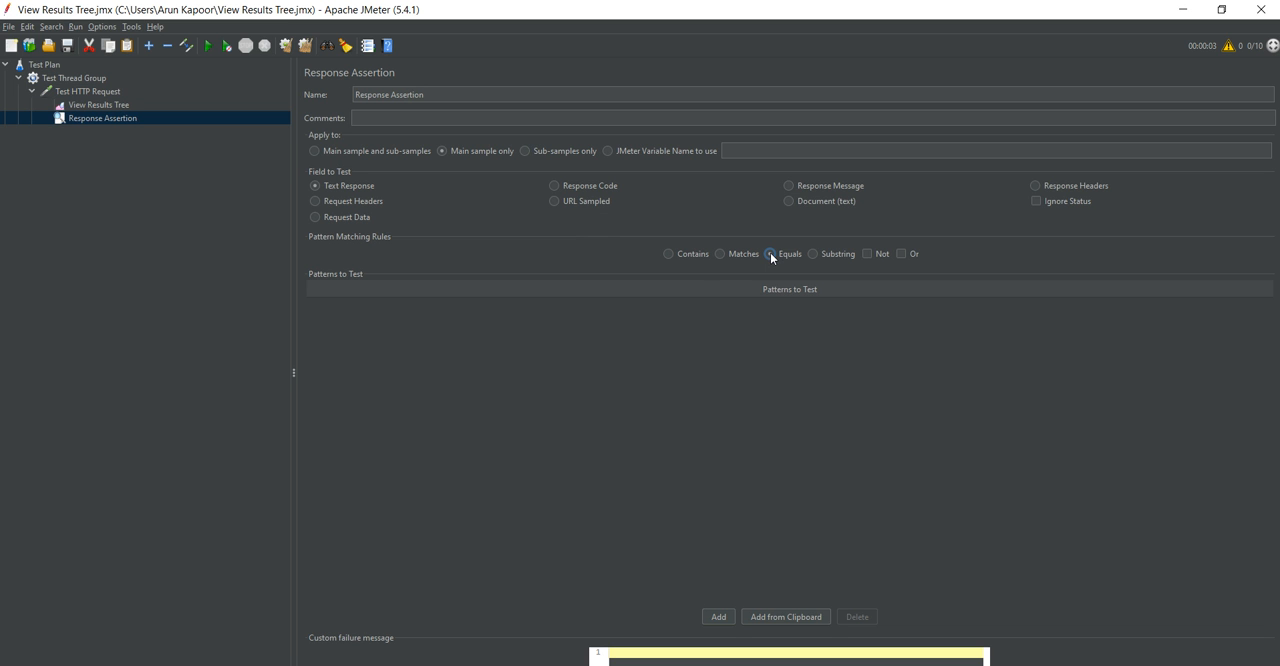
left_click(729, 617)
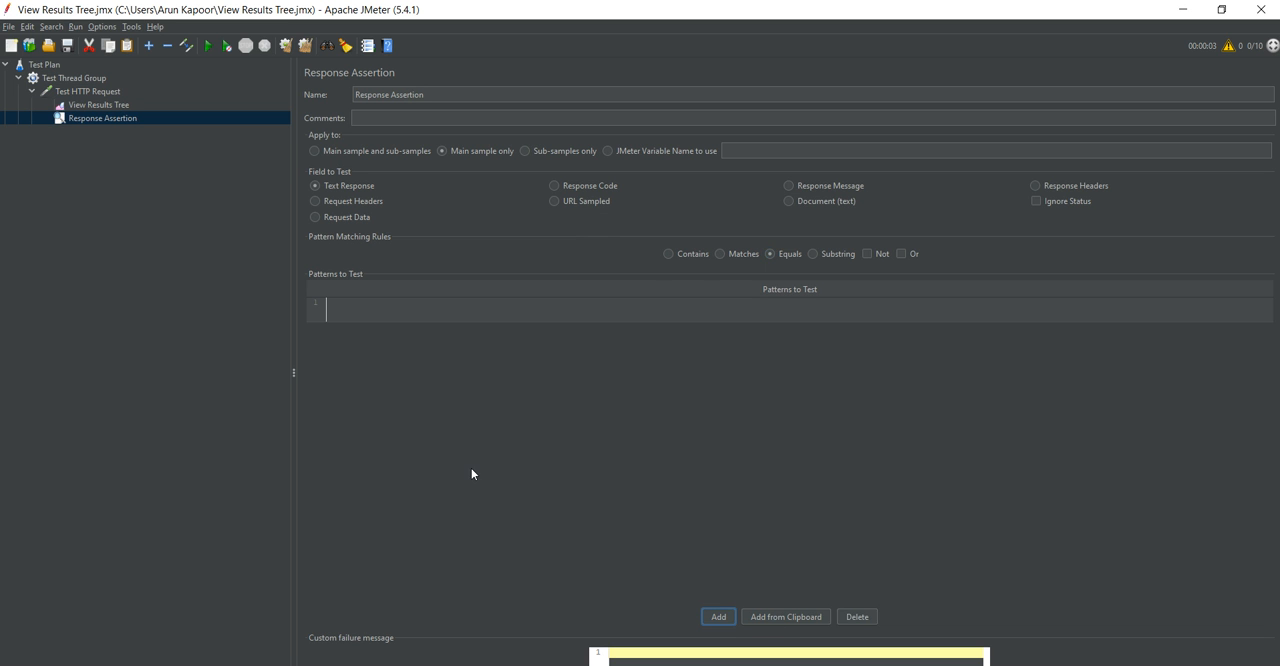
left_click(378, 308)
type("200")
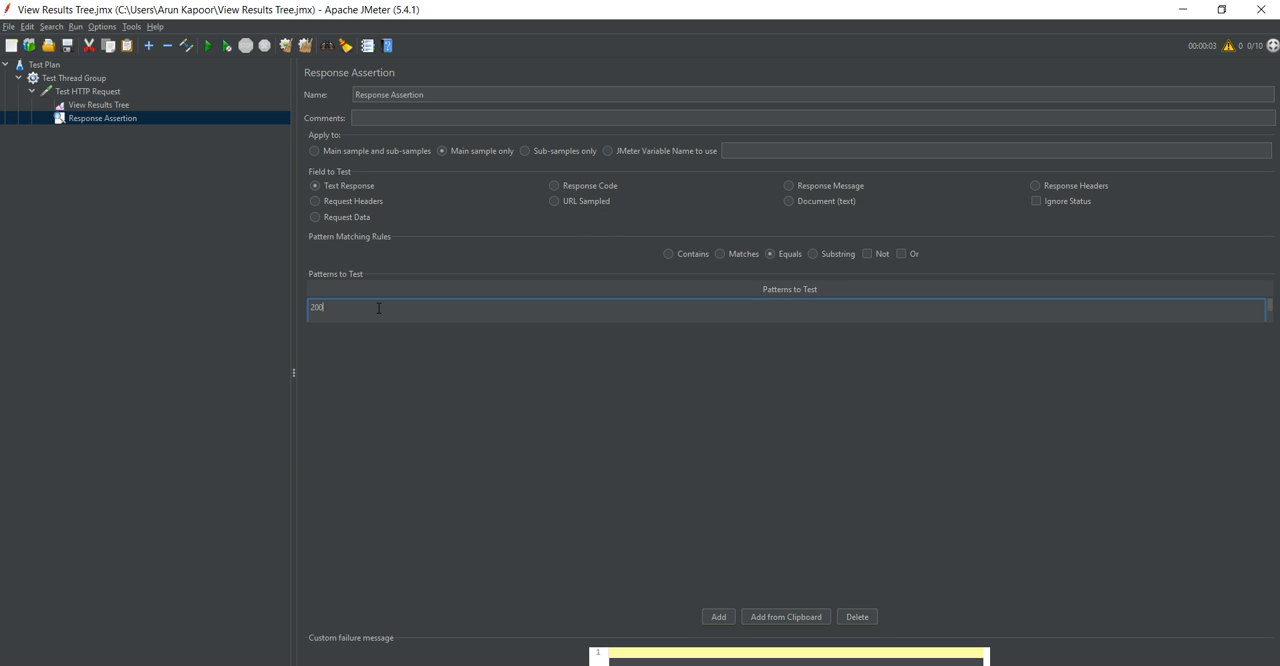
left_click(647, 535)
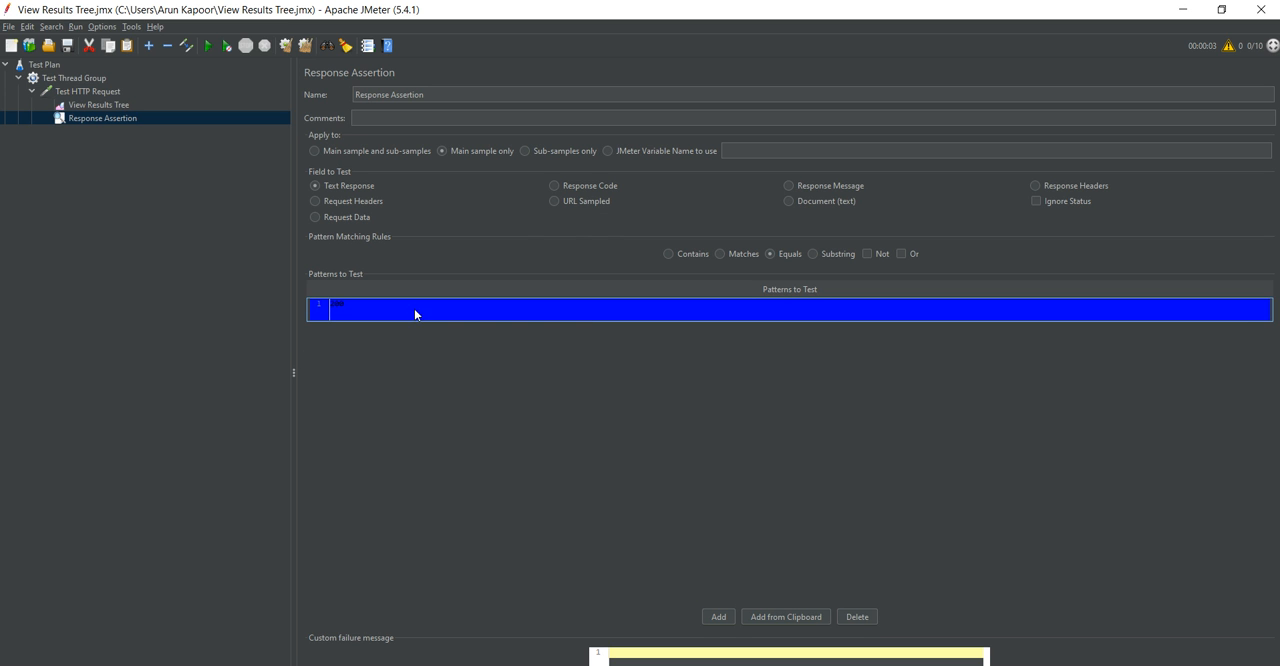
left_click(554, 187)
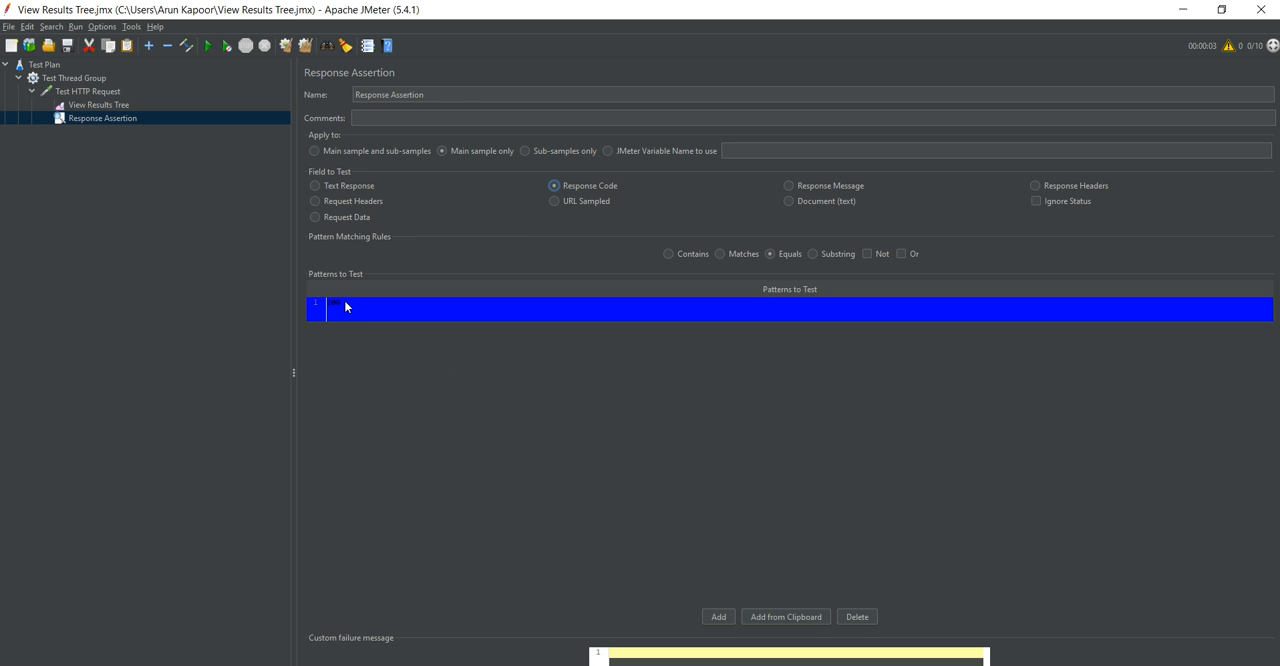
Clear the old results from View Results Tree and run the test plan with the new assertion.
left_click(112, 106)
right_click(112, 105)
left_click(133, 117)
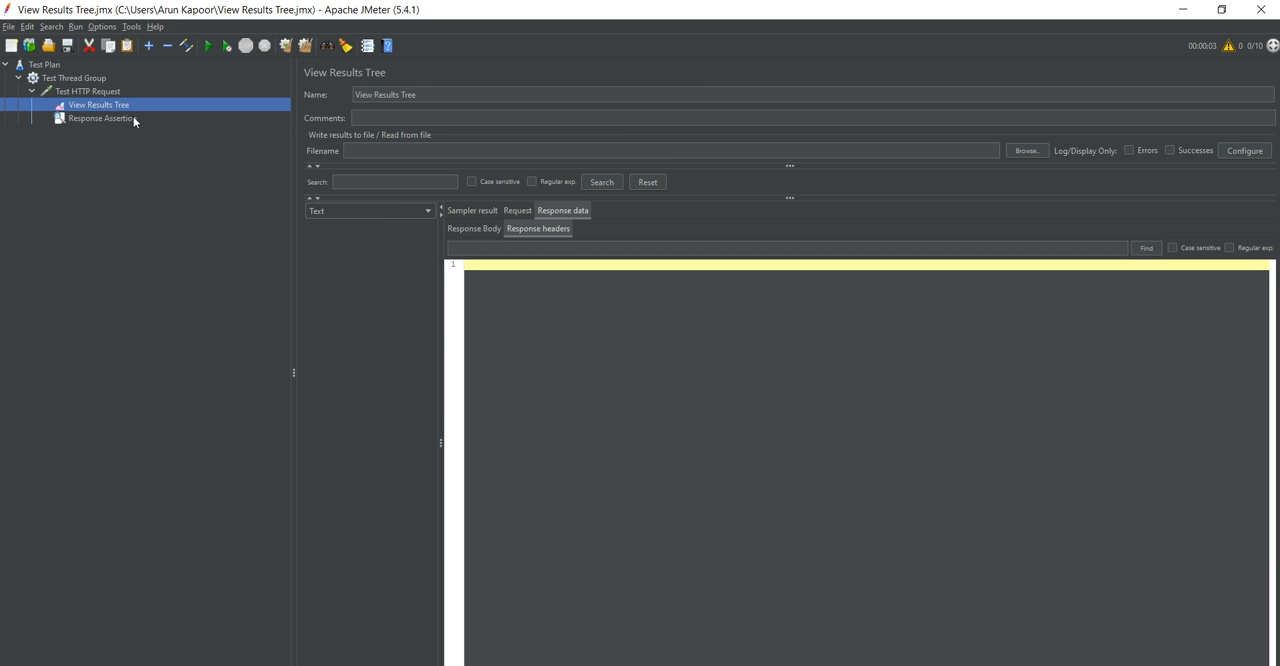
left_click(207, 46)
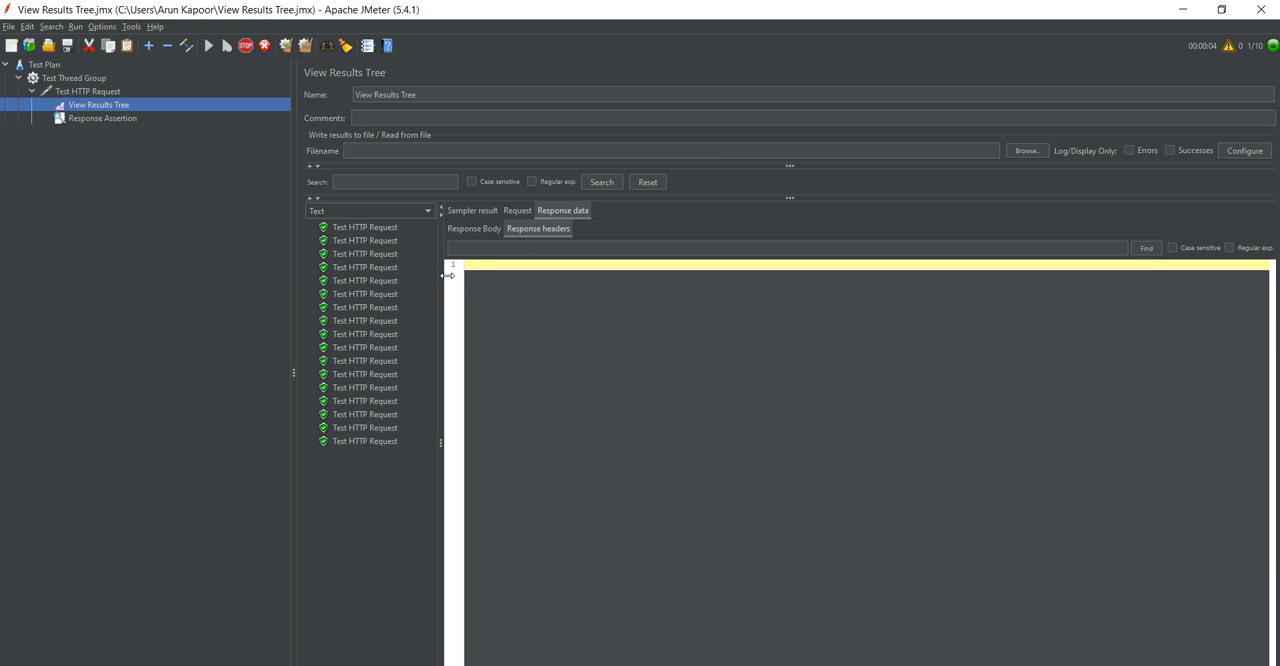
Widen the results list and check the response headers of several Test HTTP Request entries, including the first entry's status line.
left_click_drag(448, 275, 467, 275)
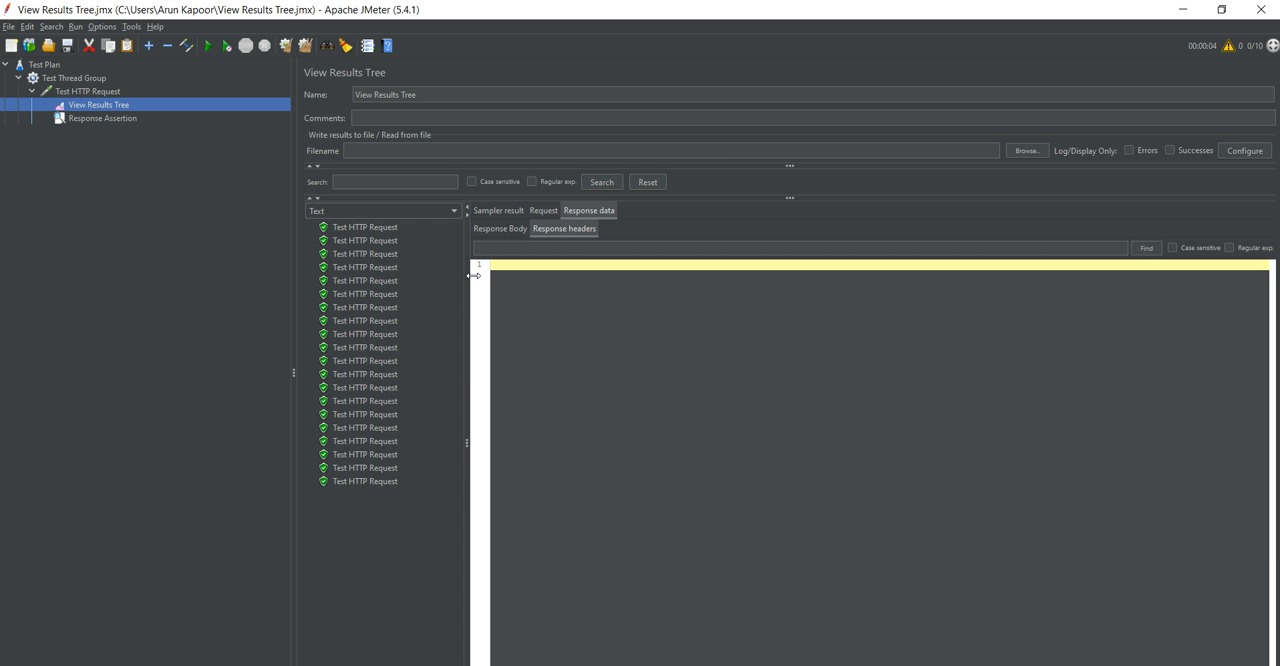
left_click(364, 229)
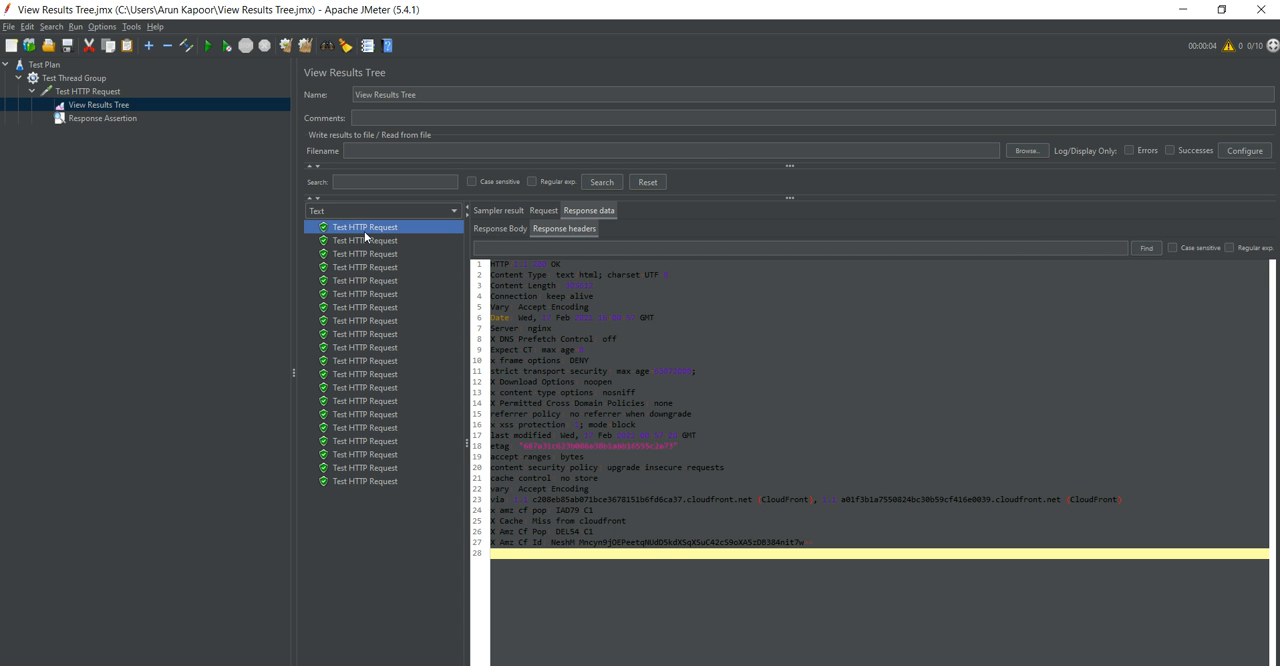
left_click(571, 265)
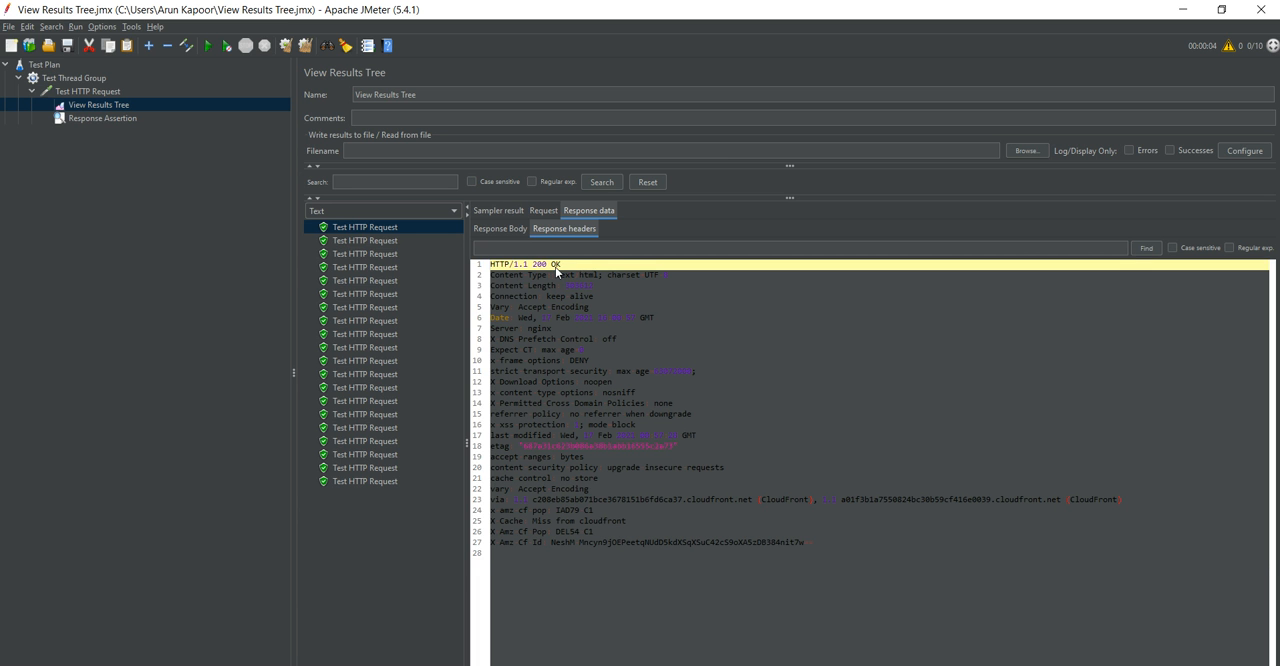
left_click(367, 240)
left_click(368, 254)
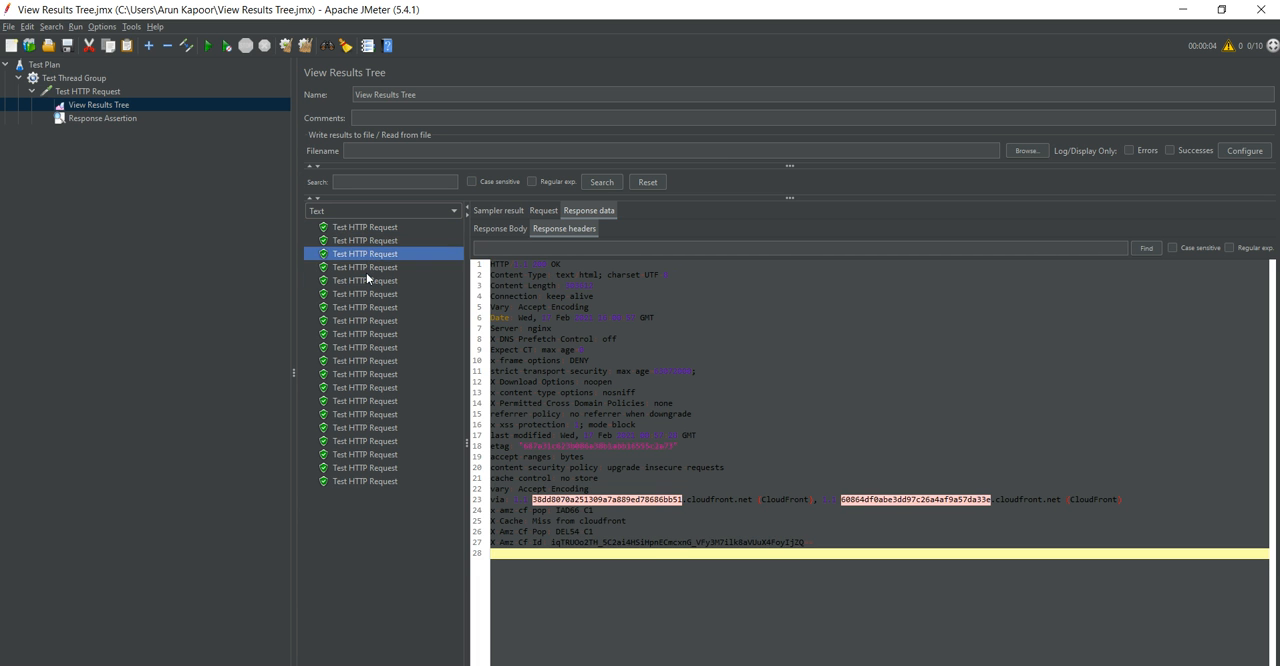
left_click(366, 280)
left_click(367, 320)
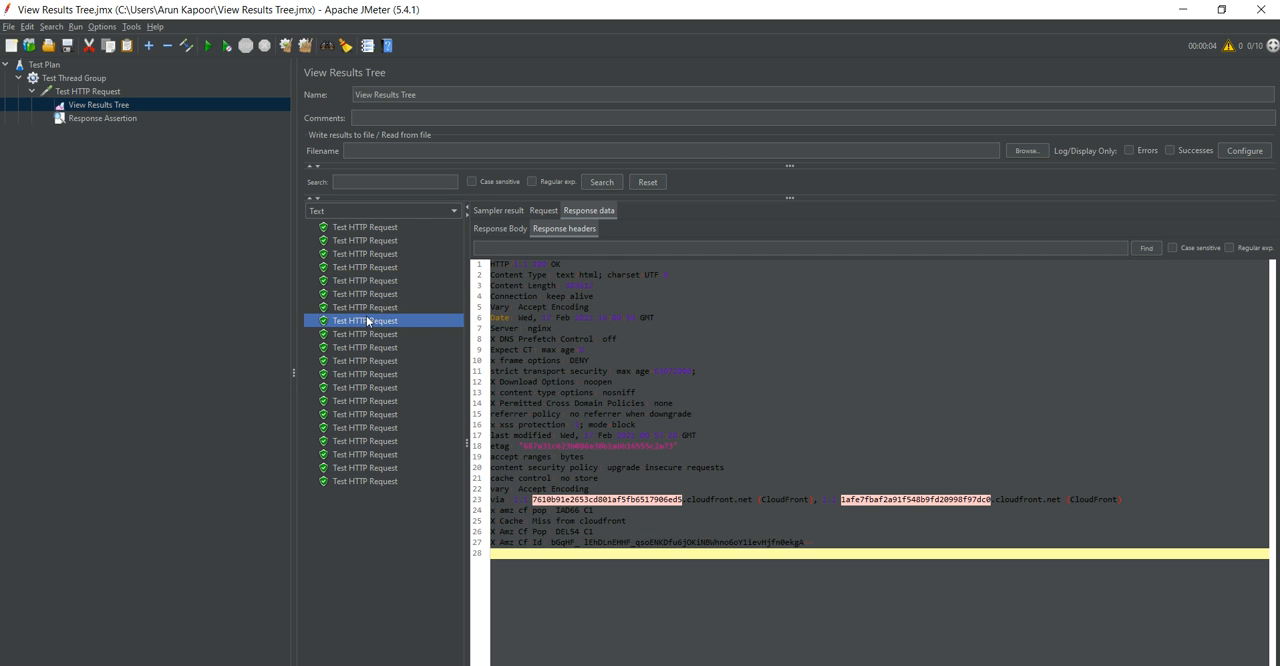
Change the Response Assertion's pattern to test to 201.
left_click(111, 118)
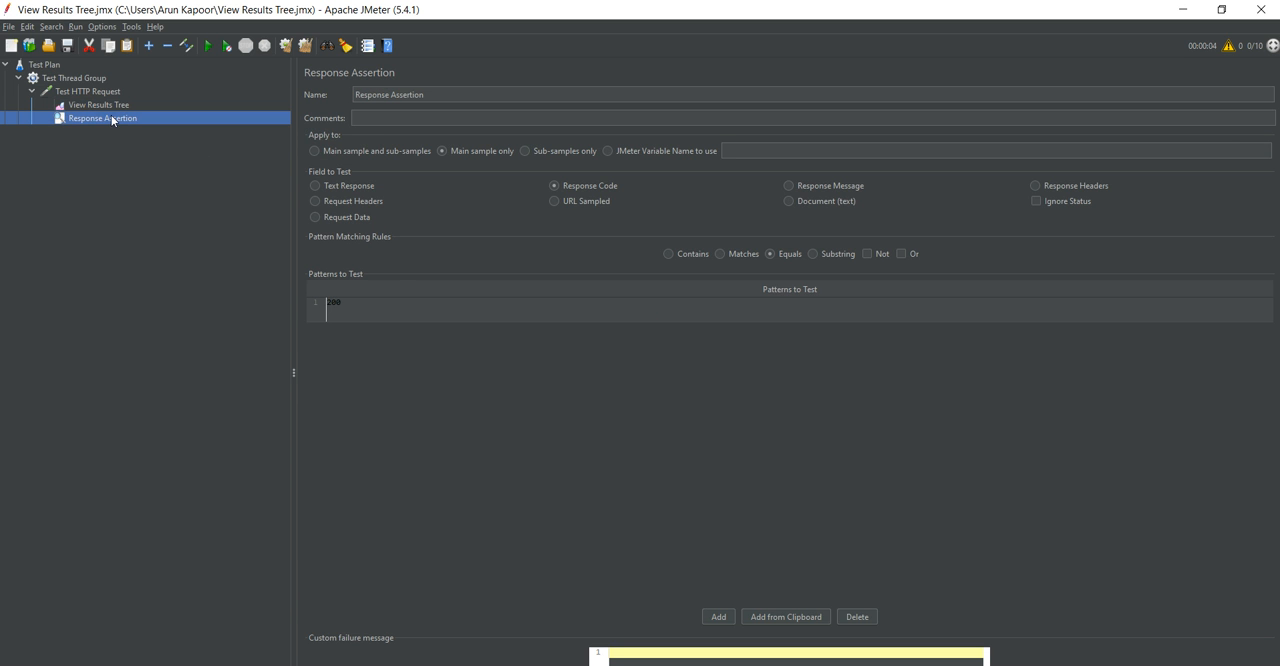
left_click(364, 314)
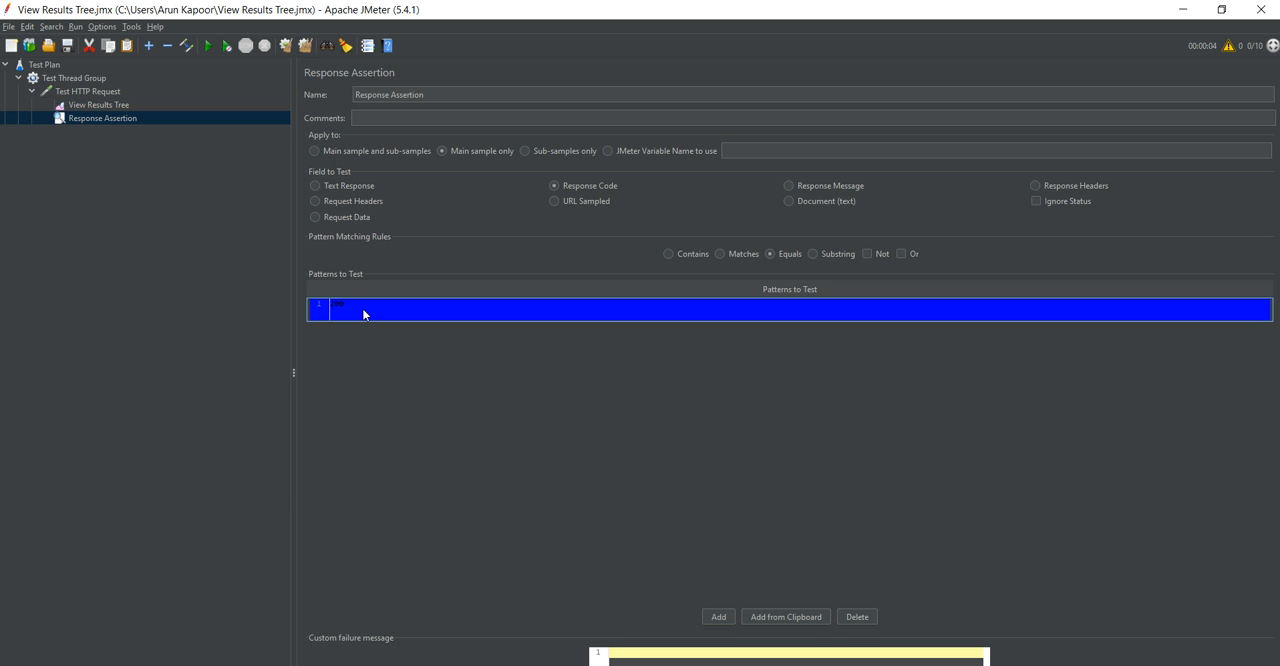
double_click(369, 306)
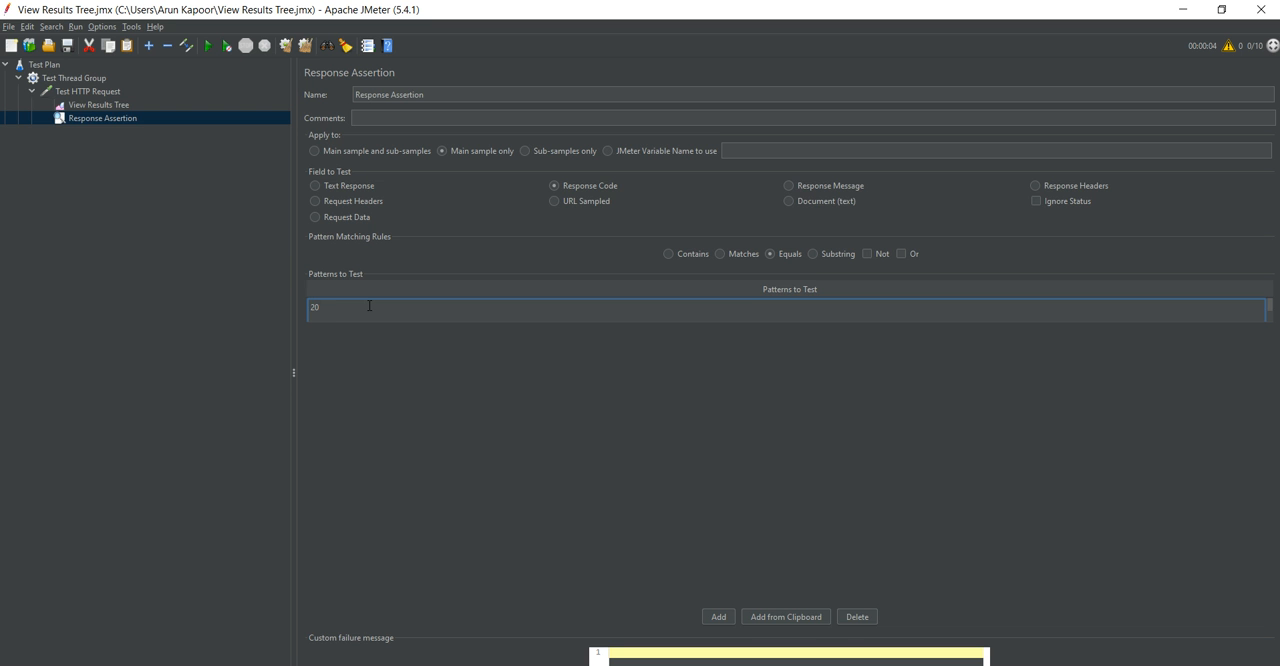
left_click(86, 297)
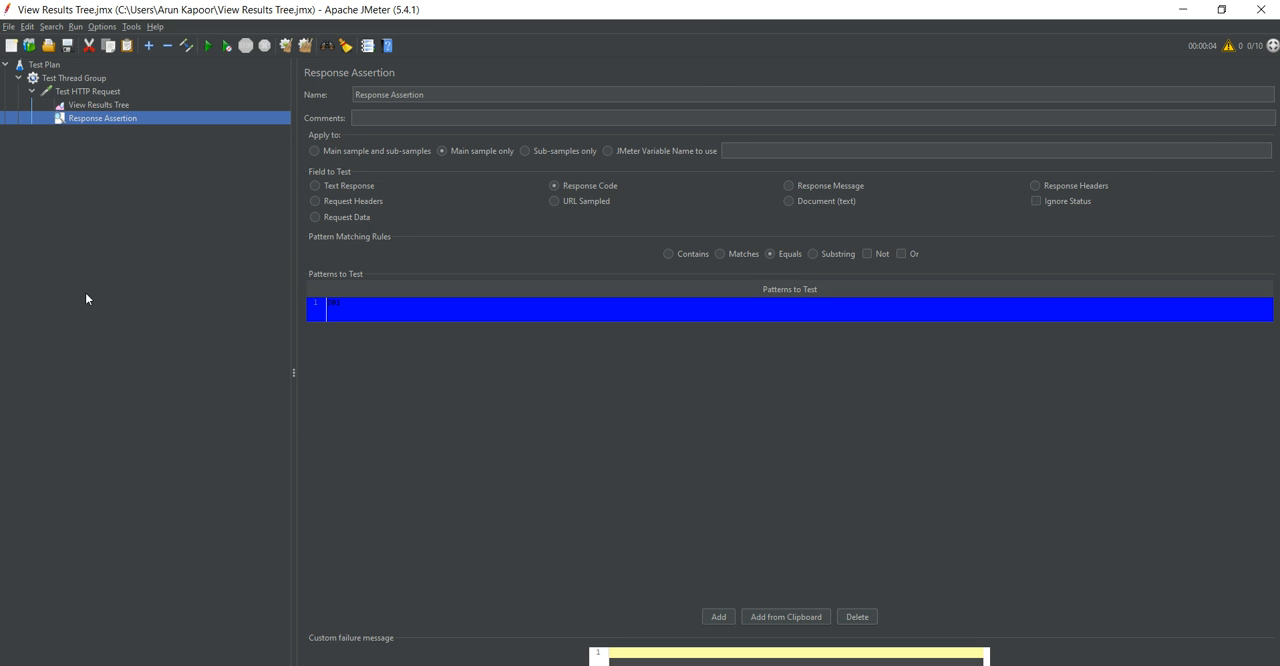
Clear View Results Tree and rerun the test plan against the 201 pattern.
left_click(99, 104)
right_click(97, 104)
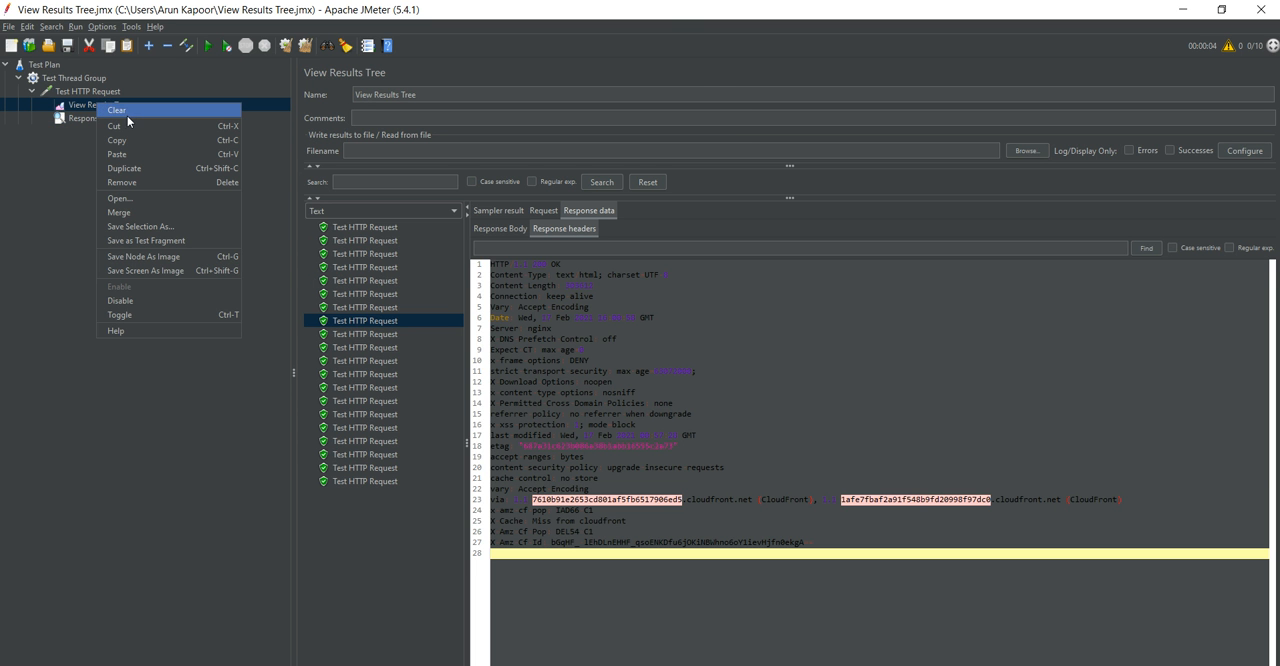
left_click(127, 116)
left_click(209, 46)
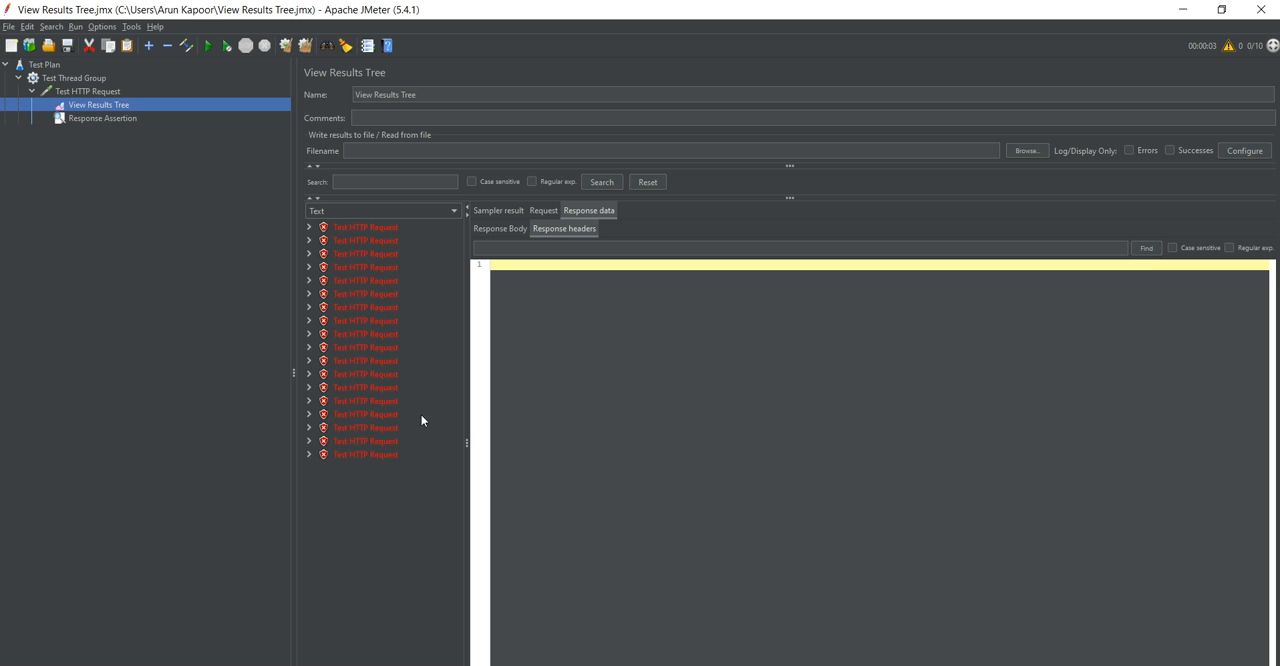
Compare the Response Assertion's pattern with the response headers of the first Test HTTP Request result.
left_click(85, 121)
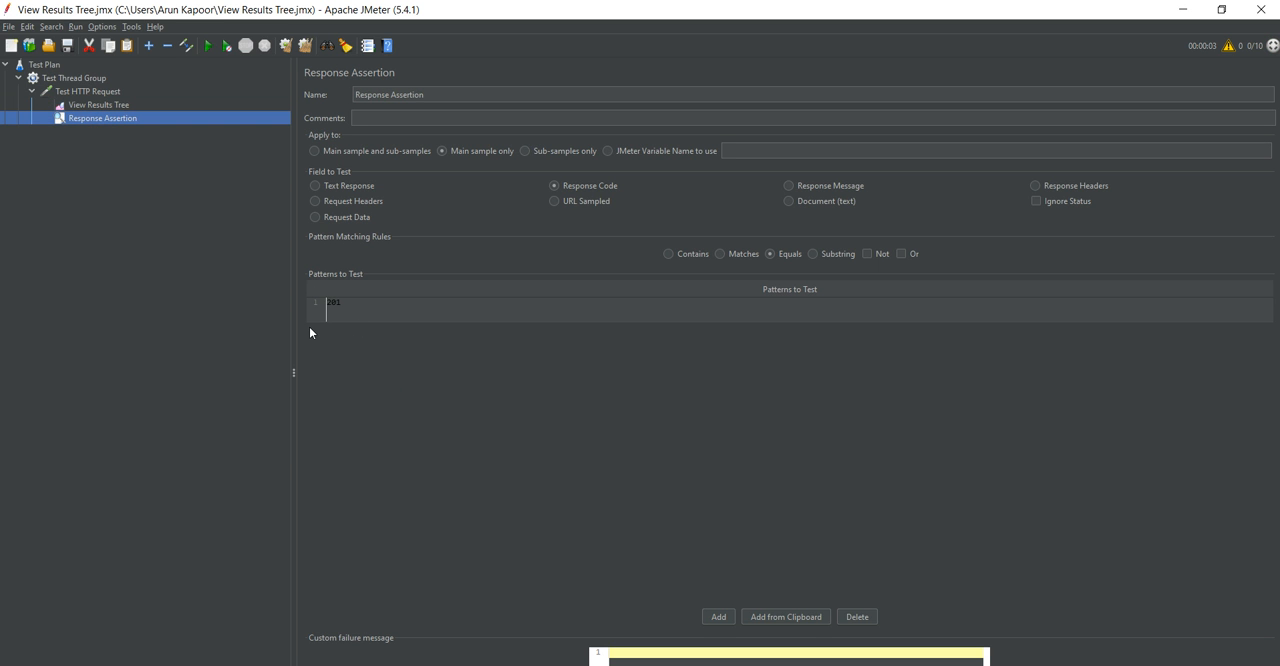
left_click(106, 105)
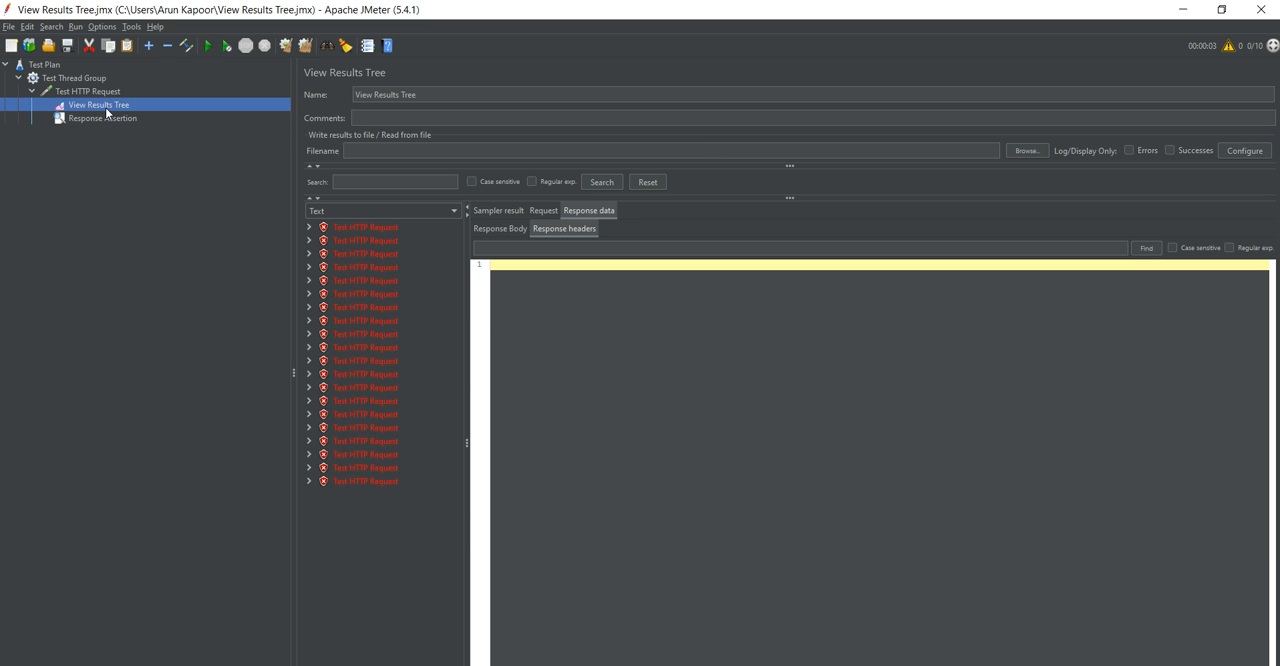
left_click(384, 232)
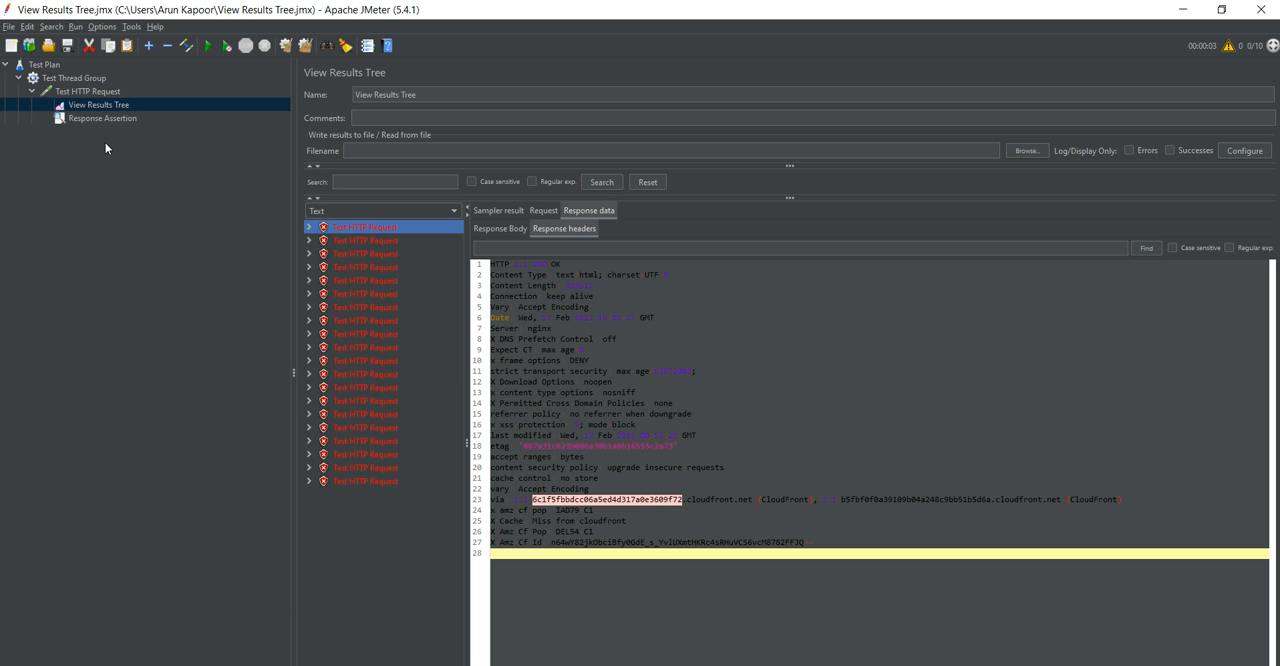
Set the Response Assertion's pattern to test back to 200.
left_click(87, 119)
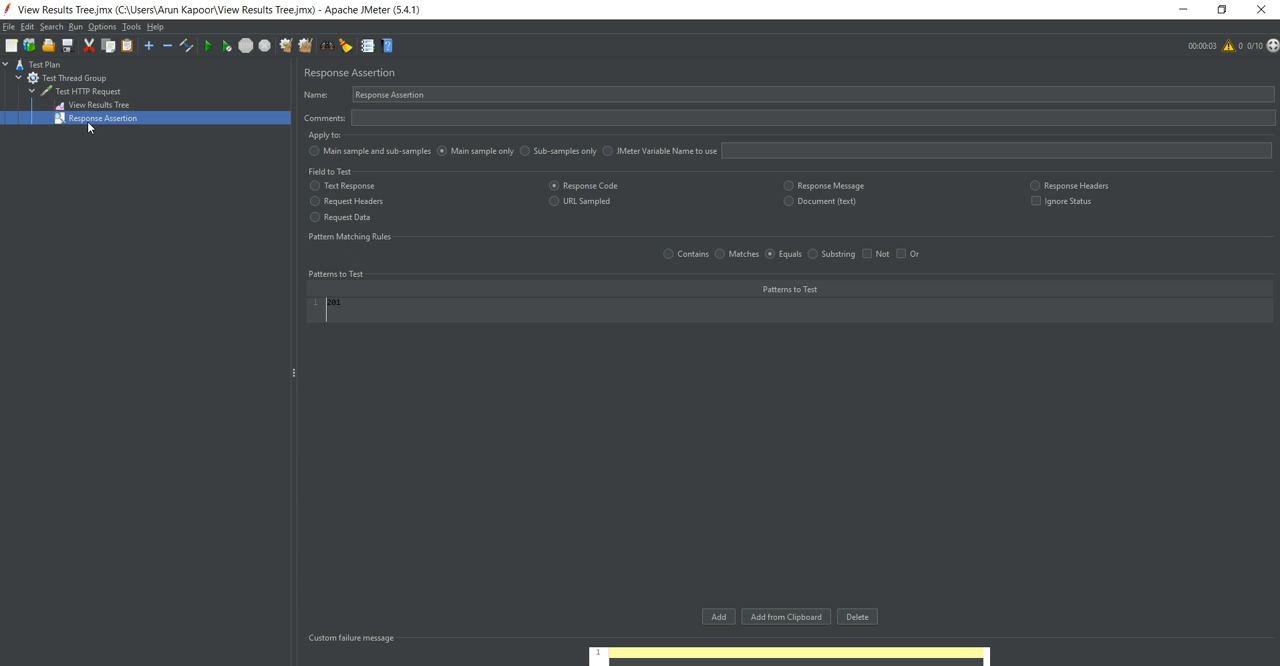
left_click(368, 305)
double_click(368, 305)
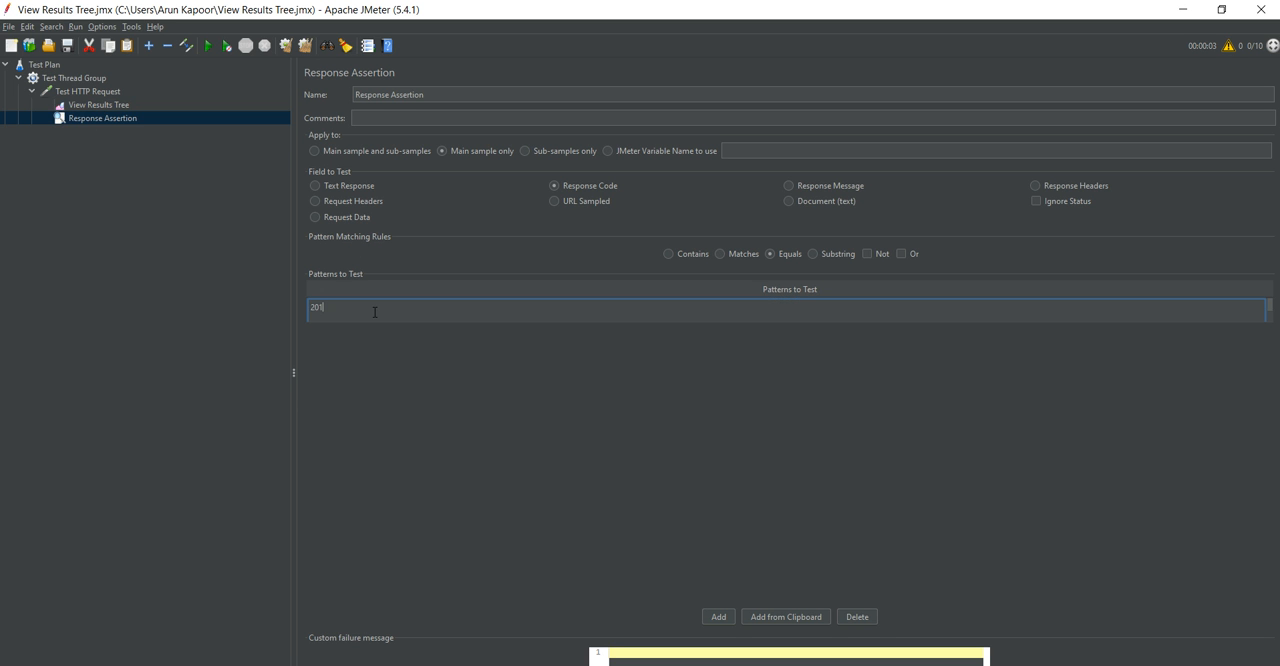
left_click(17, 209)
Clear the results in View Results Tree and run the test plan again with the restored pattern.
right_click(112, 107)
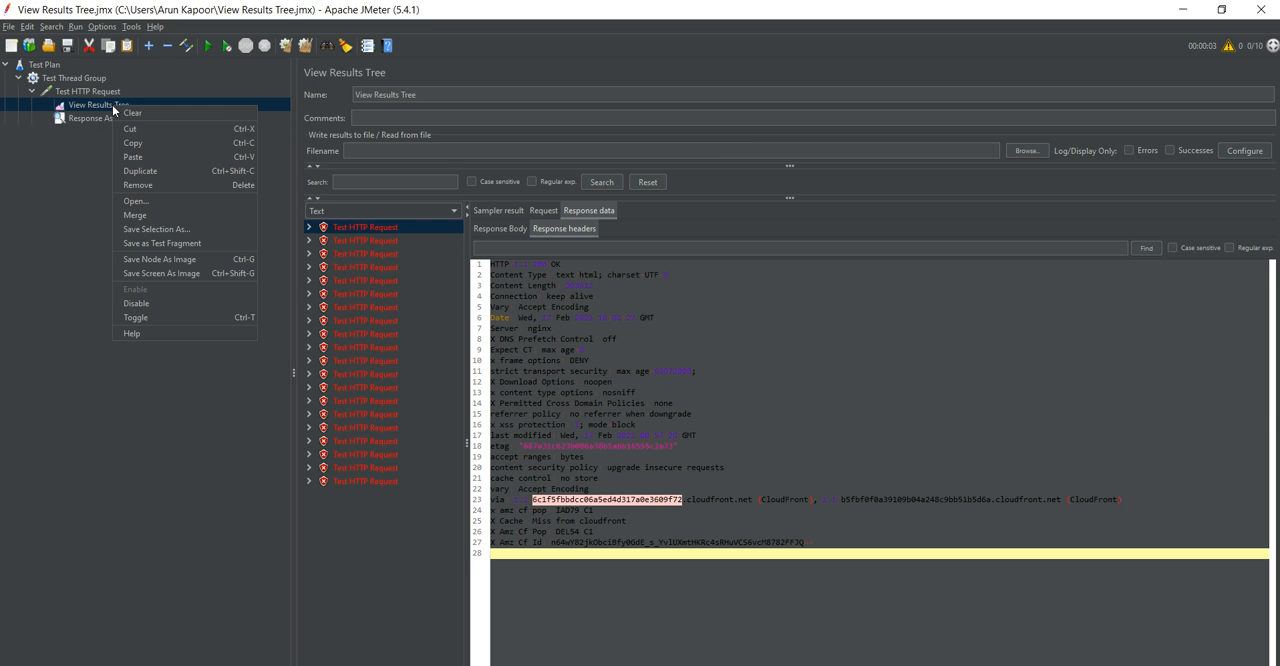
left_click(143, 112)
right_click(98, 106)
left_click(57, 147)
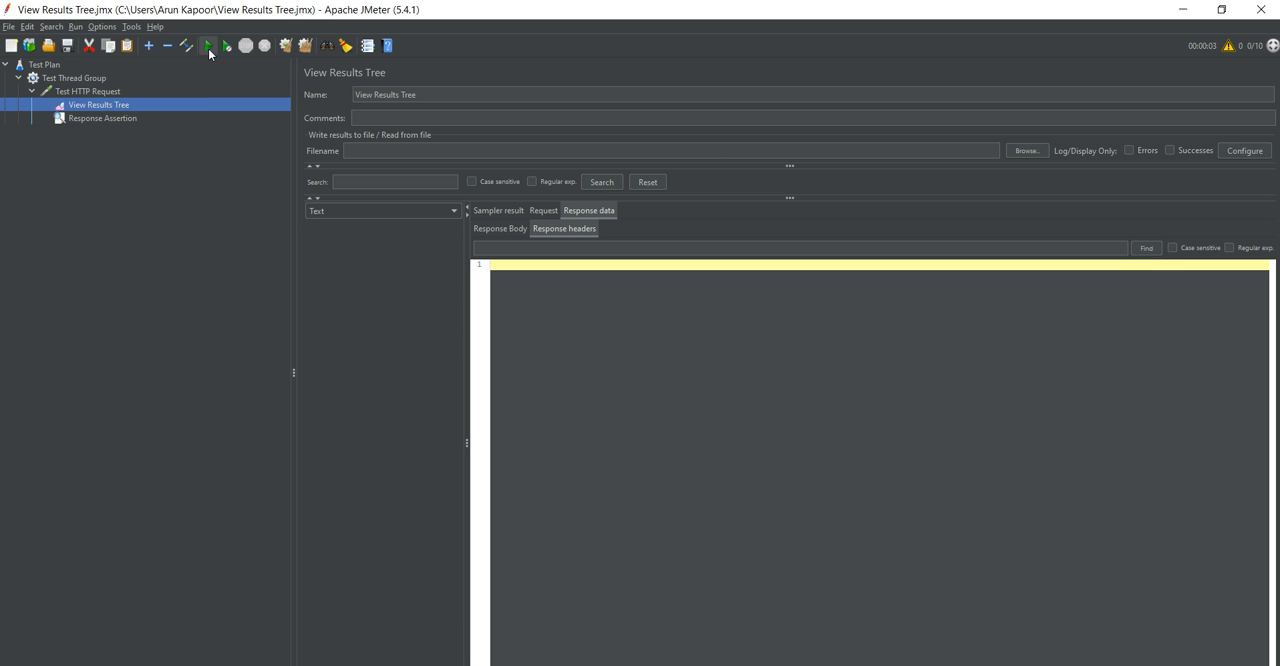
left_click(208, 46)
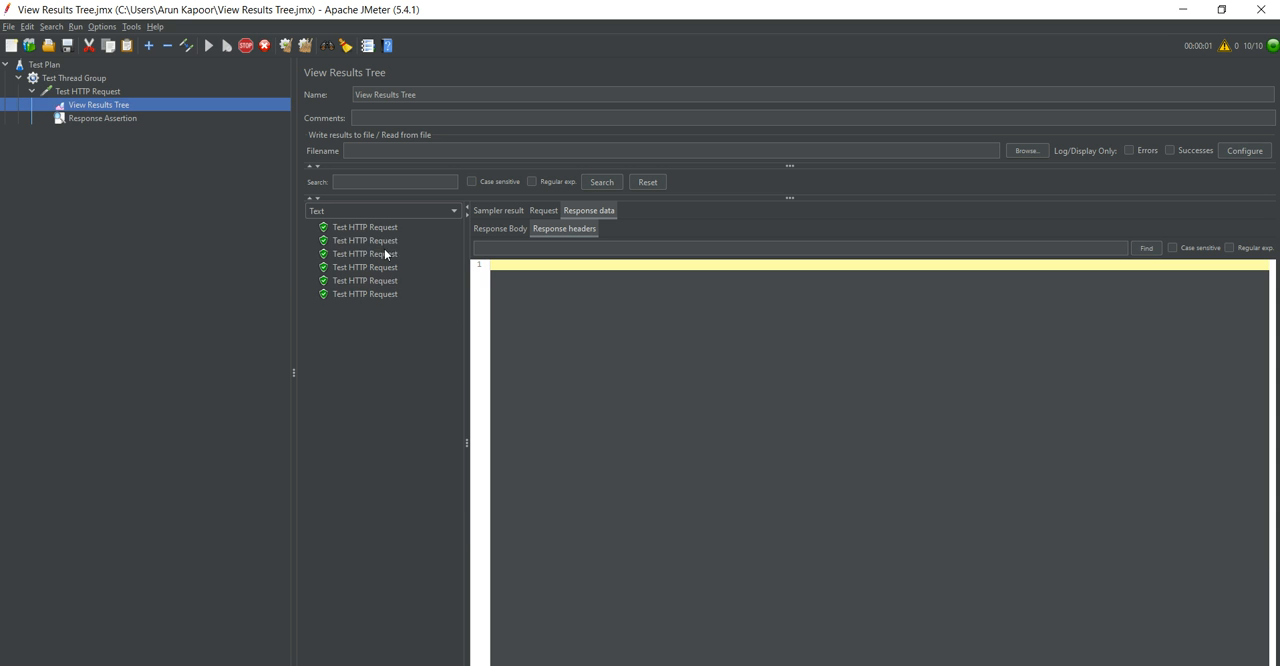
View the response headers of the second, fifth and ninth entries, and the ninth entry's request body.
left_click(386, 241)
left_click(384, 281)
left_click(380, 334)
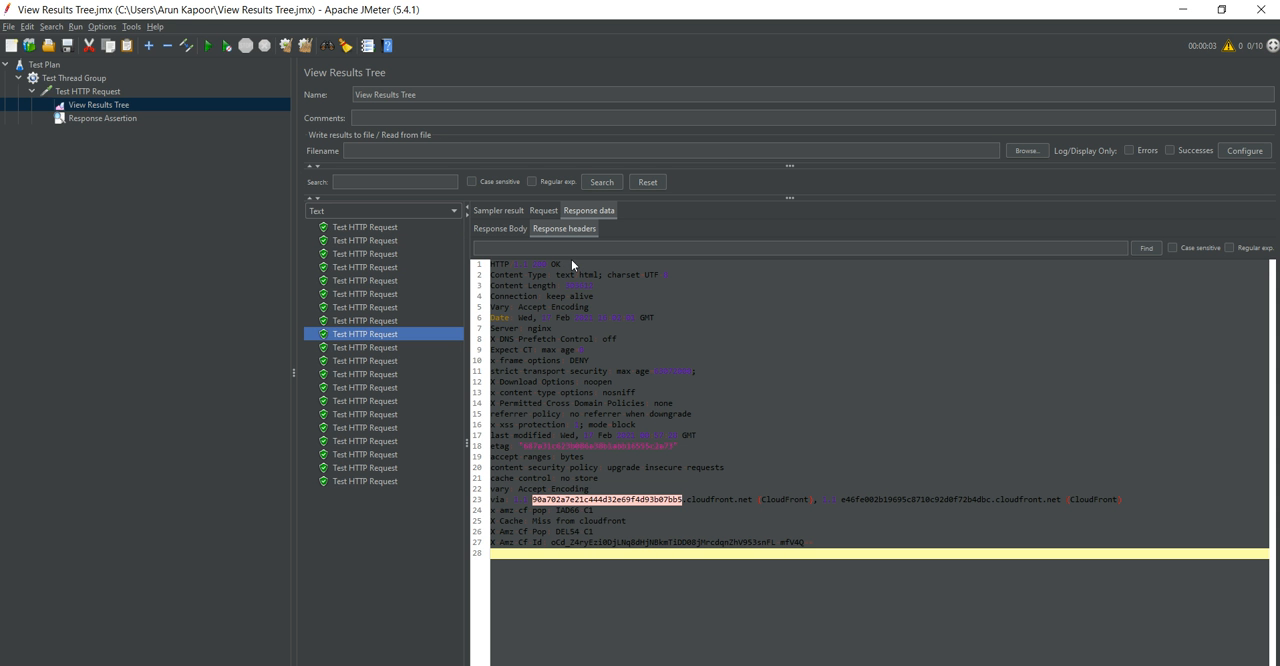
left_click(544, 211)
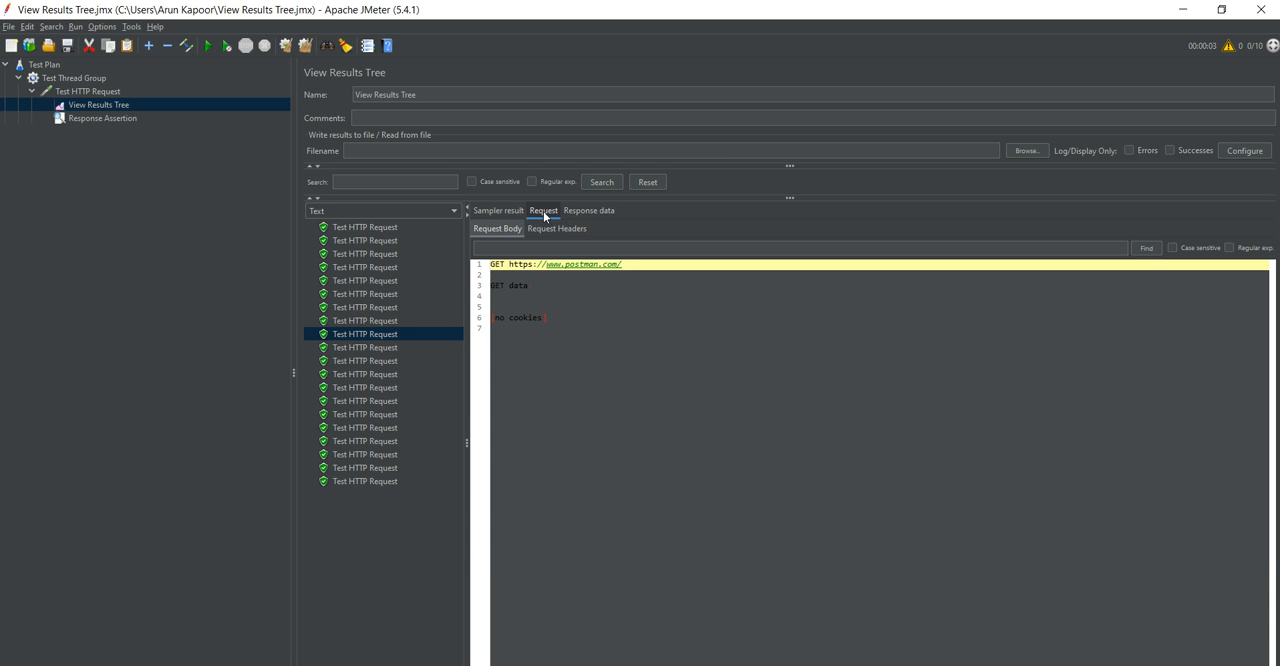
View the ninth entry's response headers and render its response with the JSON Path Tester and the RegExp Tester.
left_click(576, 211)
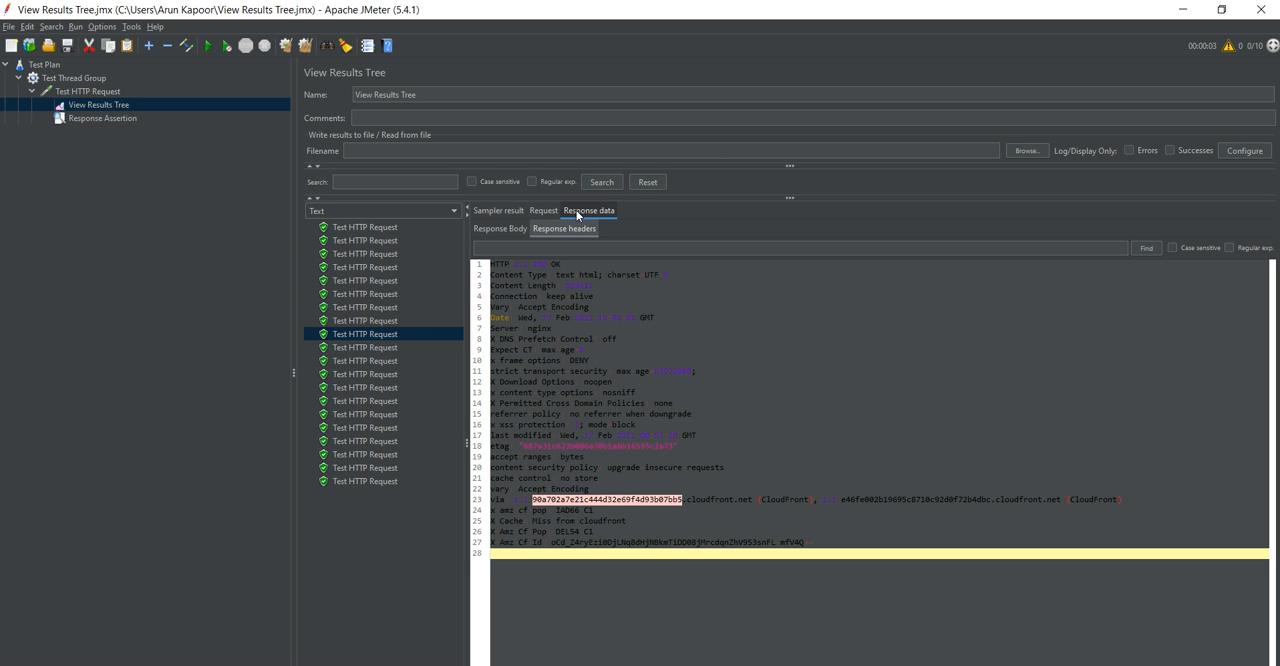
left_click(391, 212)
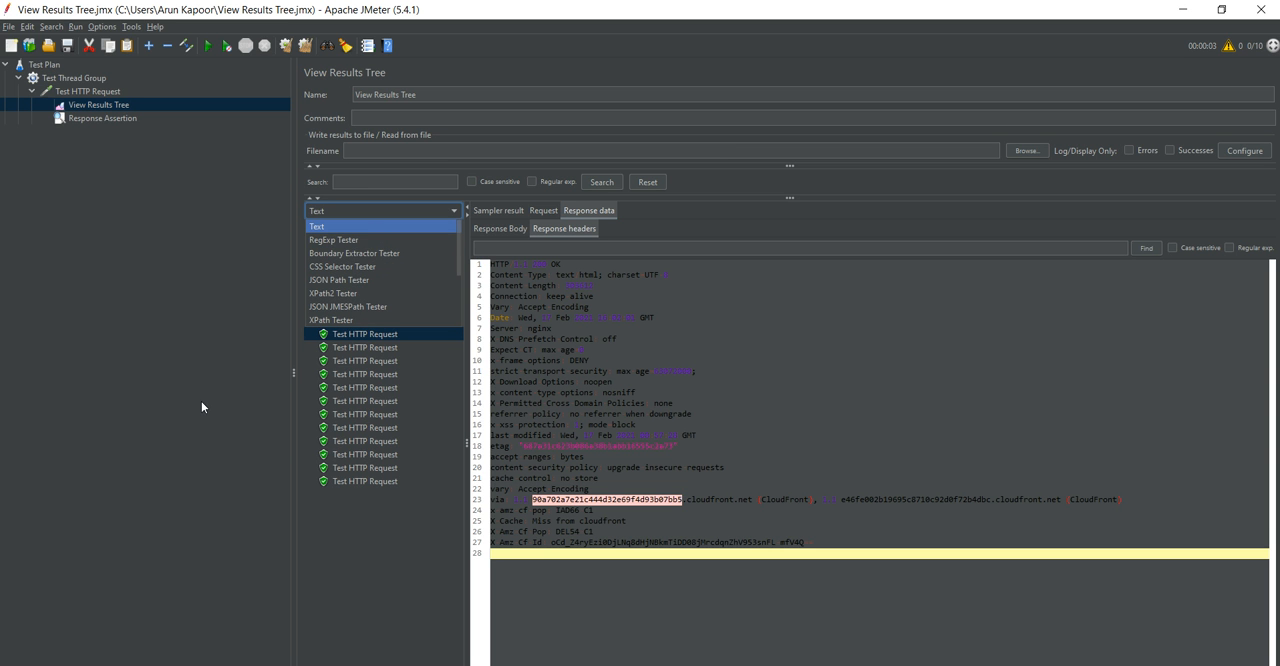
left_click(372, 281)
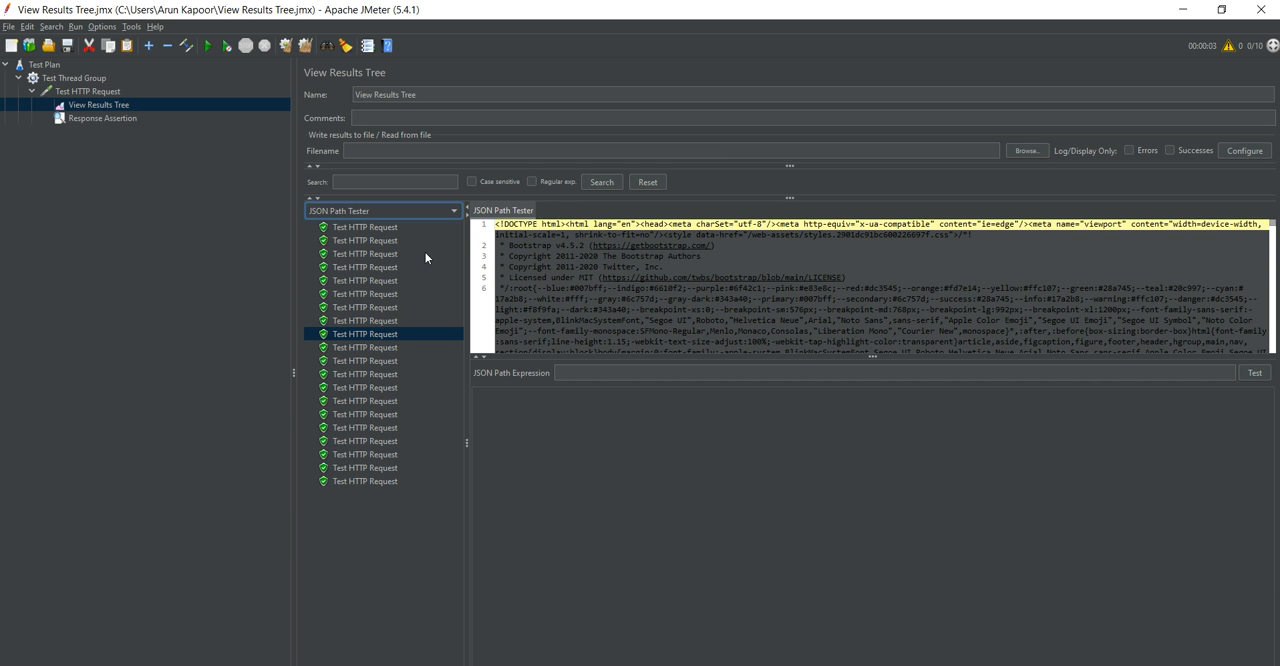
left_click(411, 210)
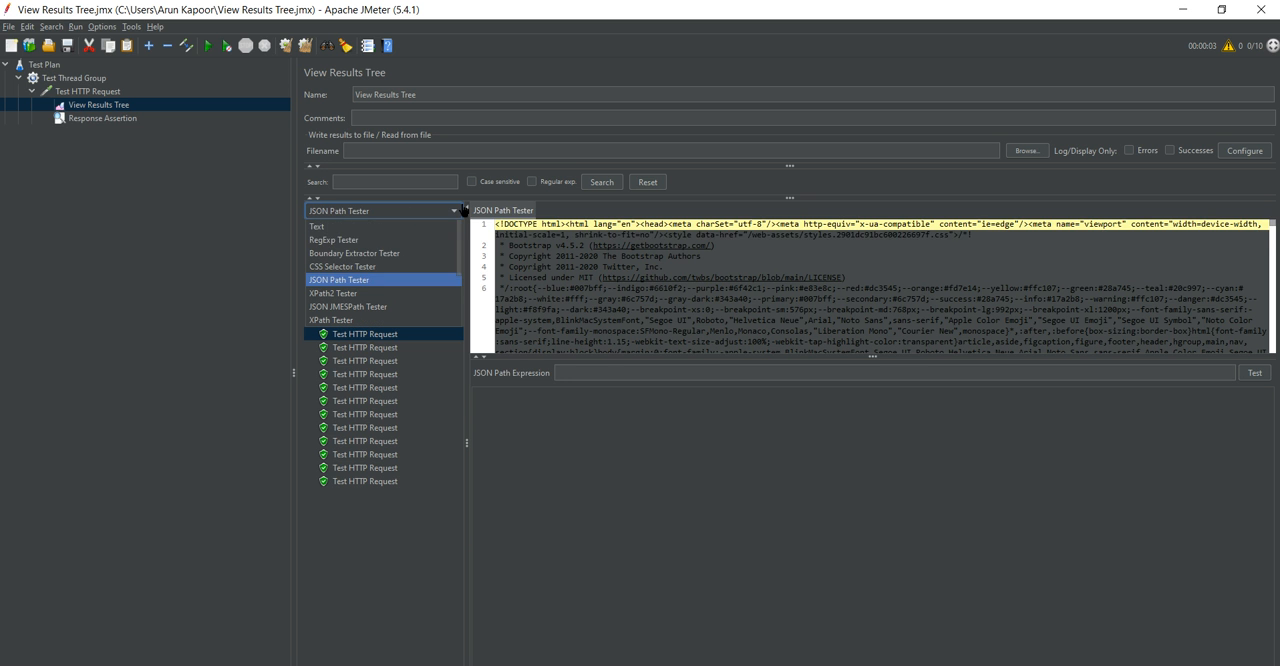
left_click(404, 239)
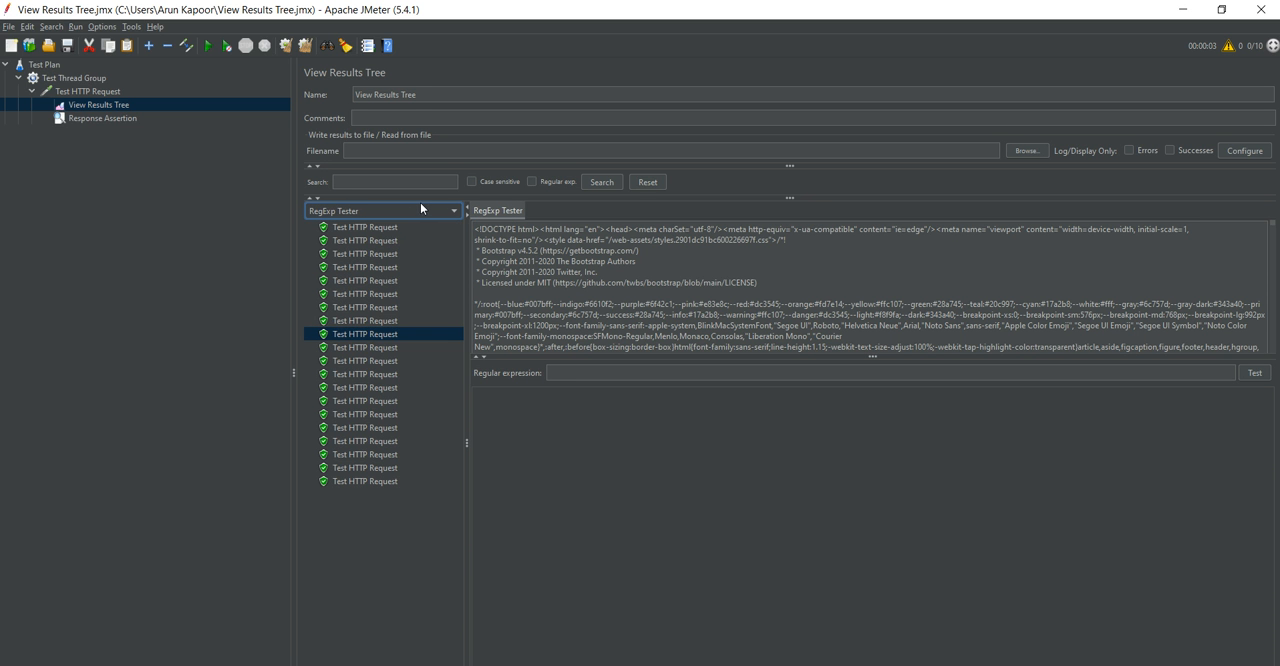
left_click(414, 209)
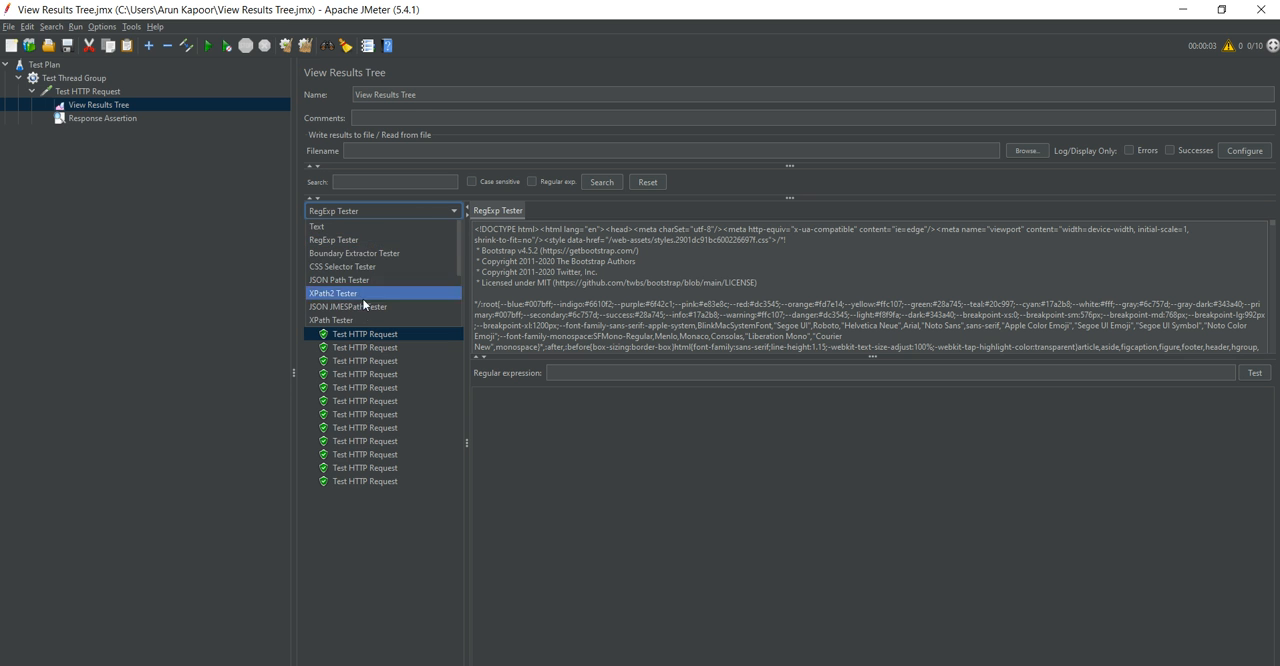
left_click(211, 298)
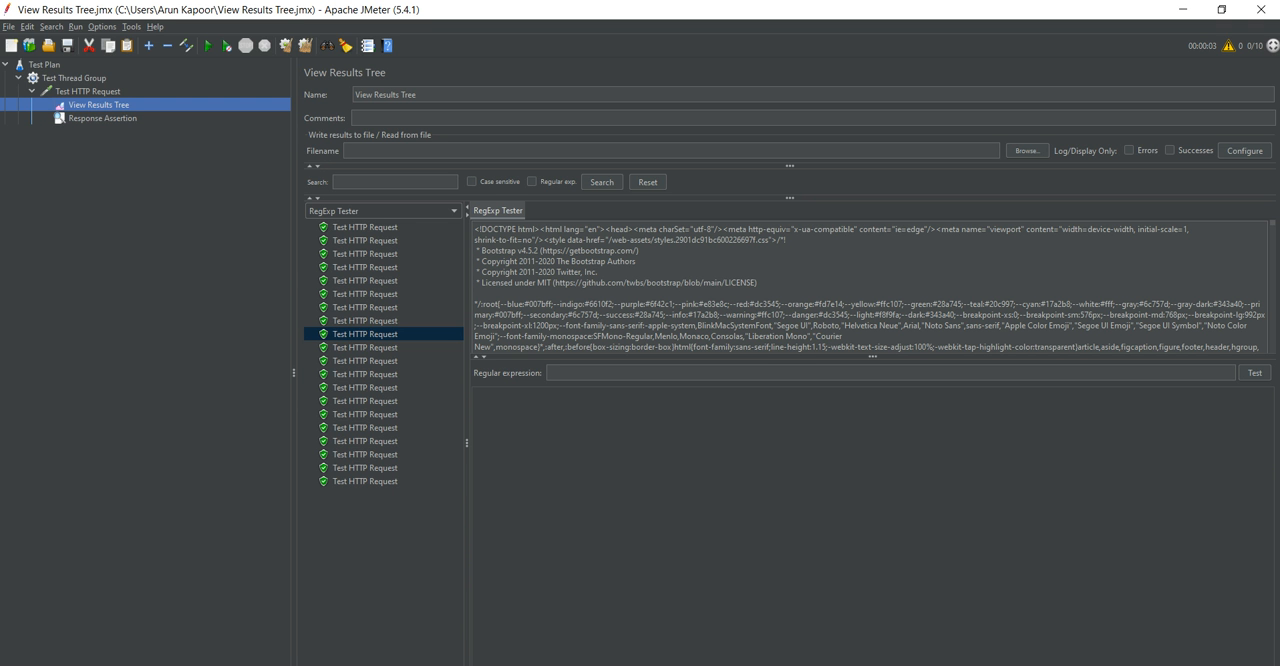
Open the Test HTTP Request settings and look through the available HTTP methods without changing the selected one.
left_click(78, 92)
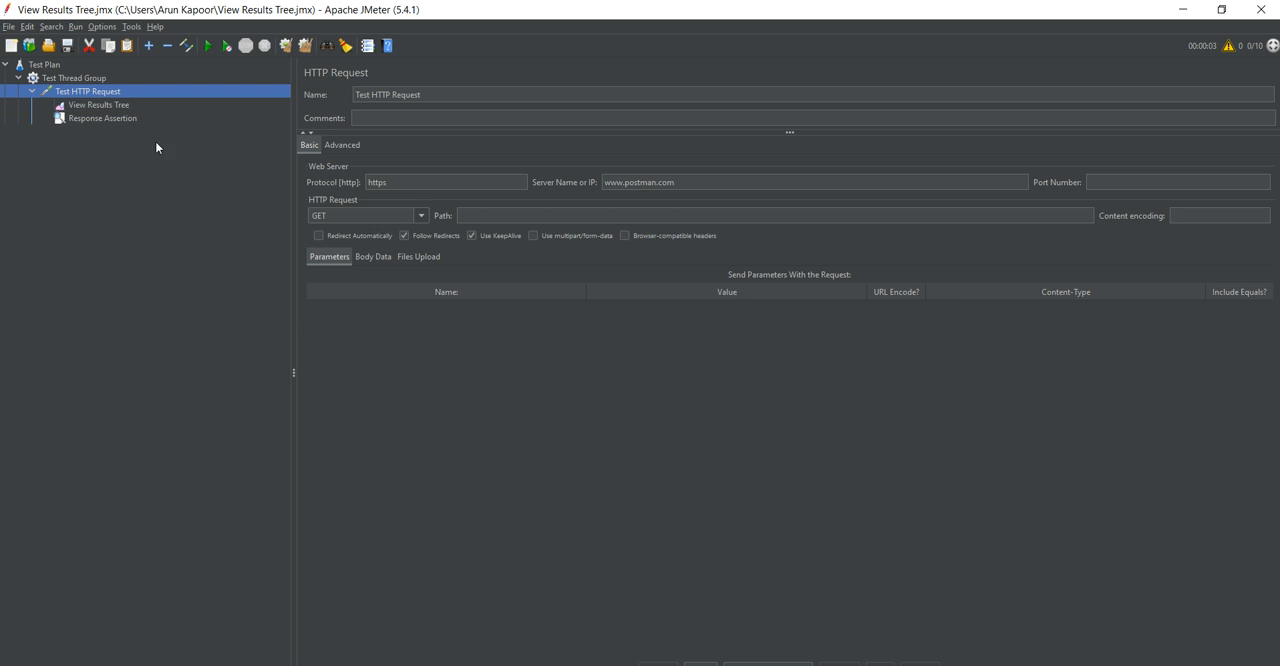
left_click(398, 222)
left_click(421, 216)
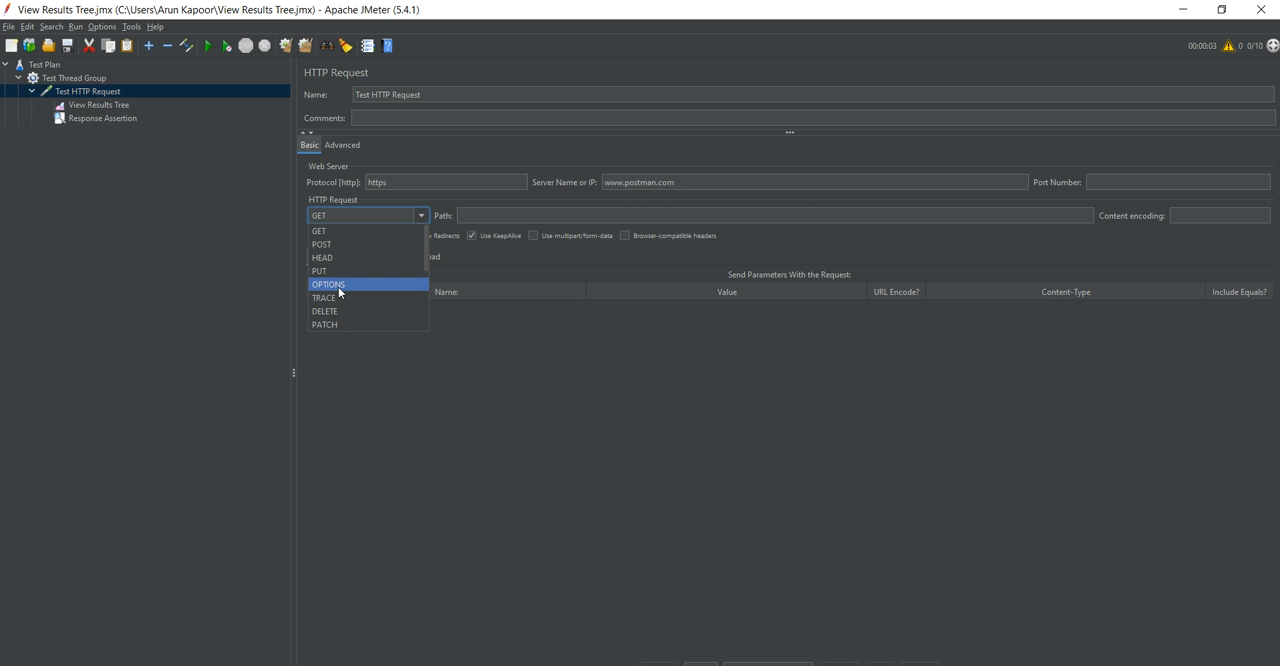
left_click(118, 211)
Open the Test Thread Group settings and look through the sampler types that can be added to it.
left_click(57, 80)
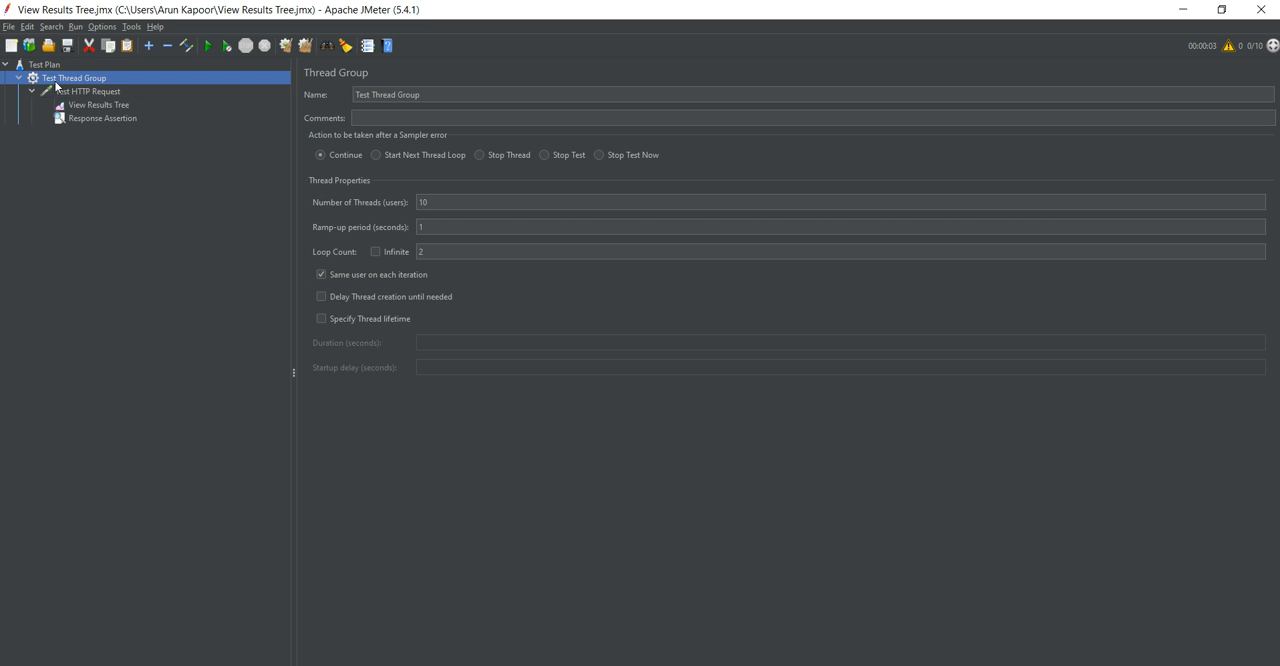
right_click(57, 87)
mouse_move(115, 91)
mouse_move(277, 99)
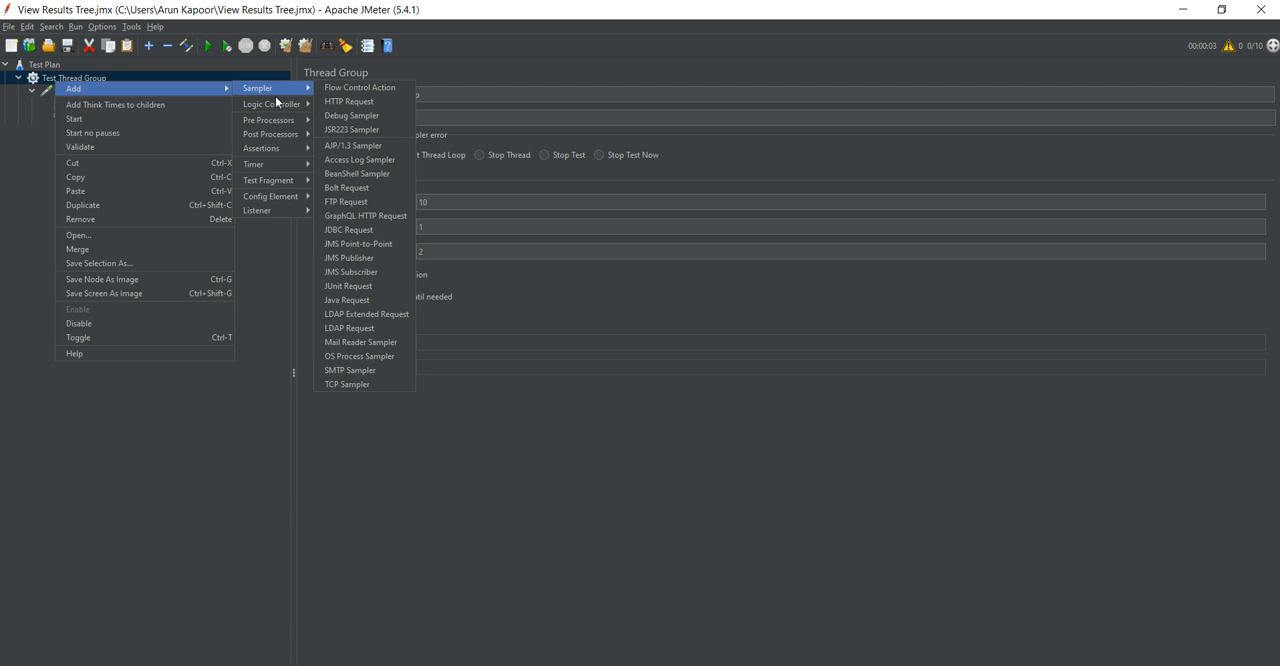